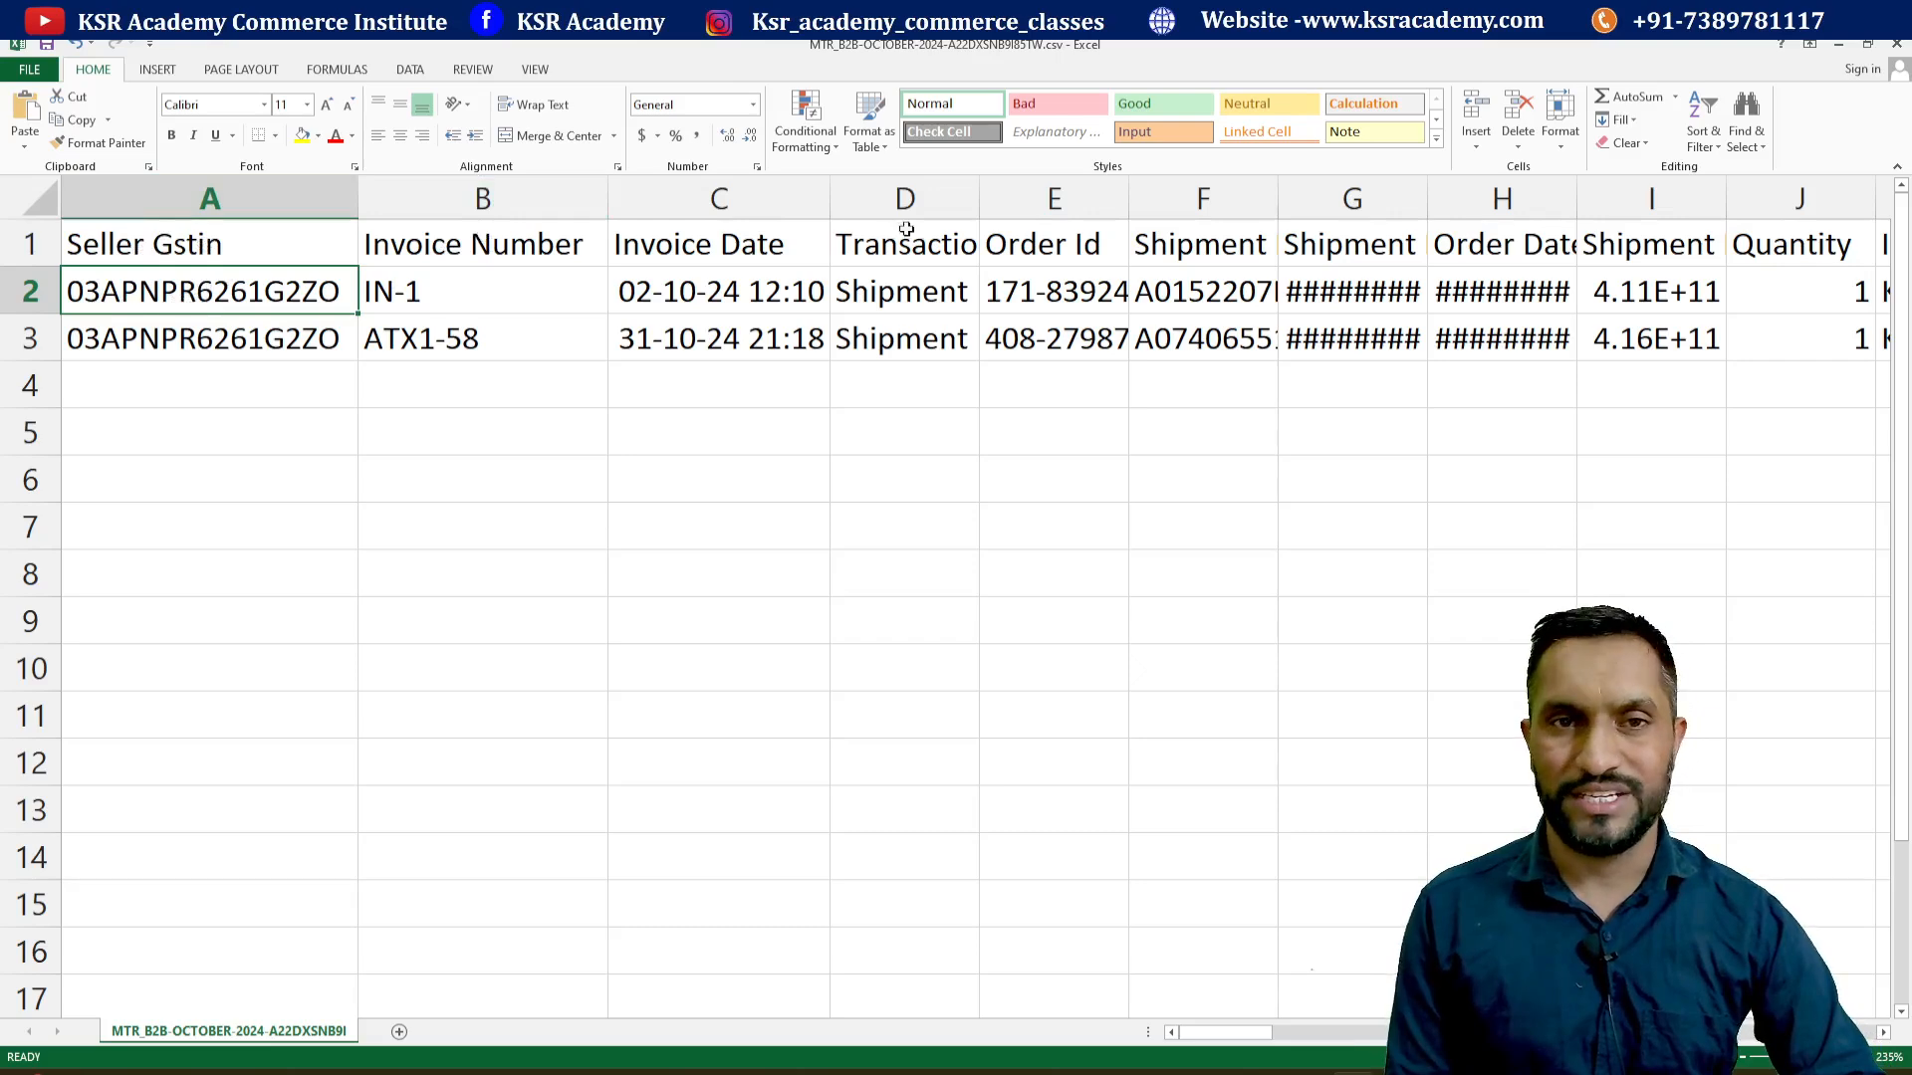
- Widen the Transaction column D and the Shipment Date column G so their contents fit
{"action": "left_click_drag", "start_coordinate": [980, 186], "coordinate": [997, 186]}
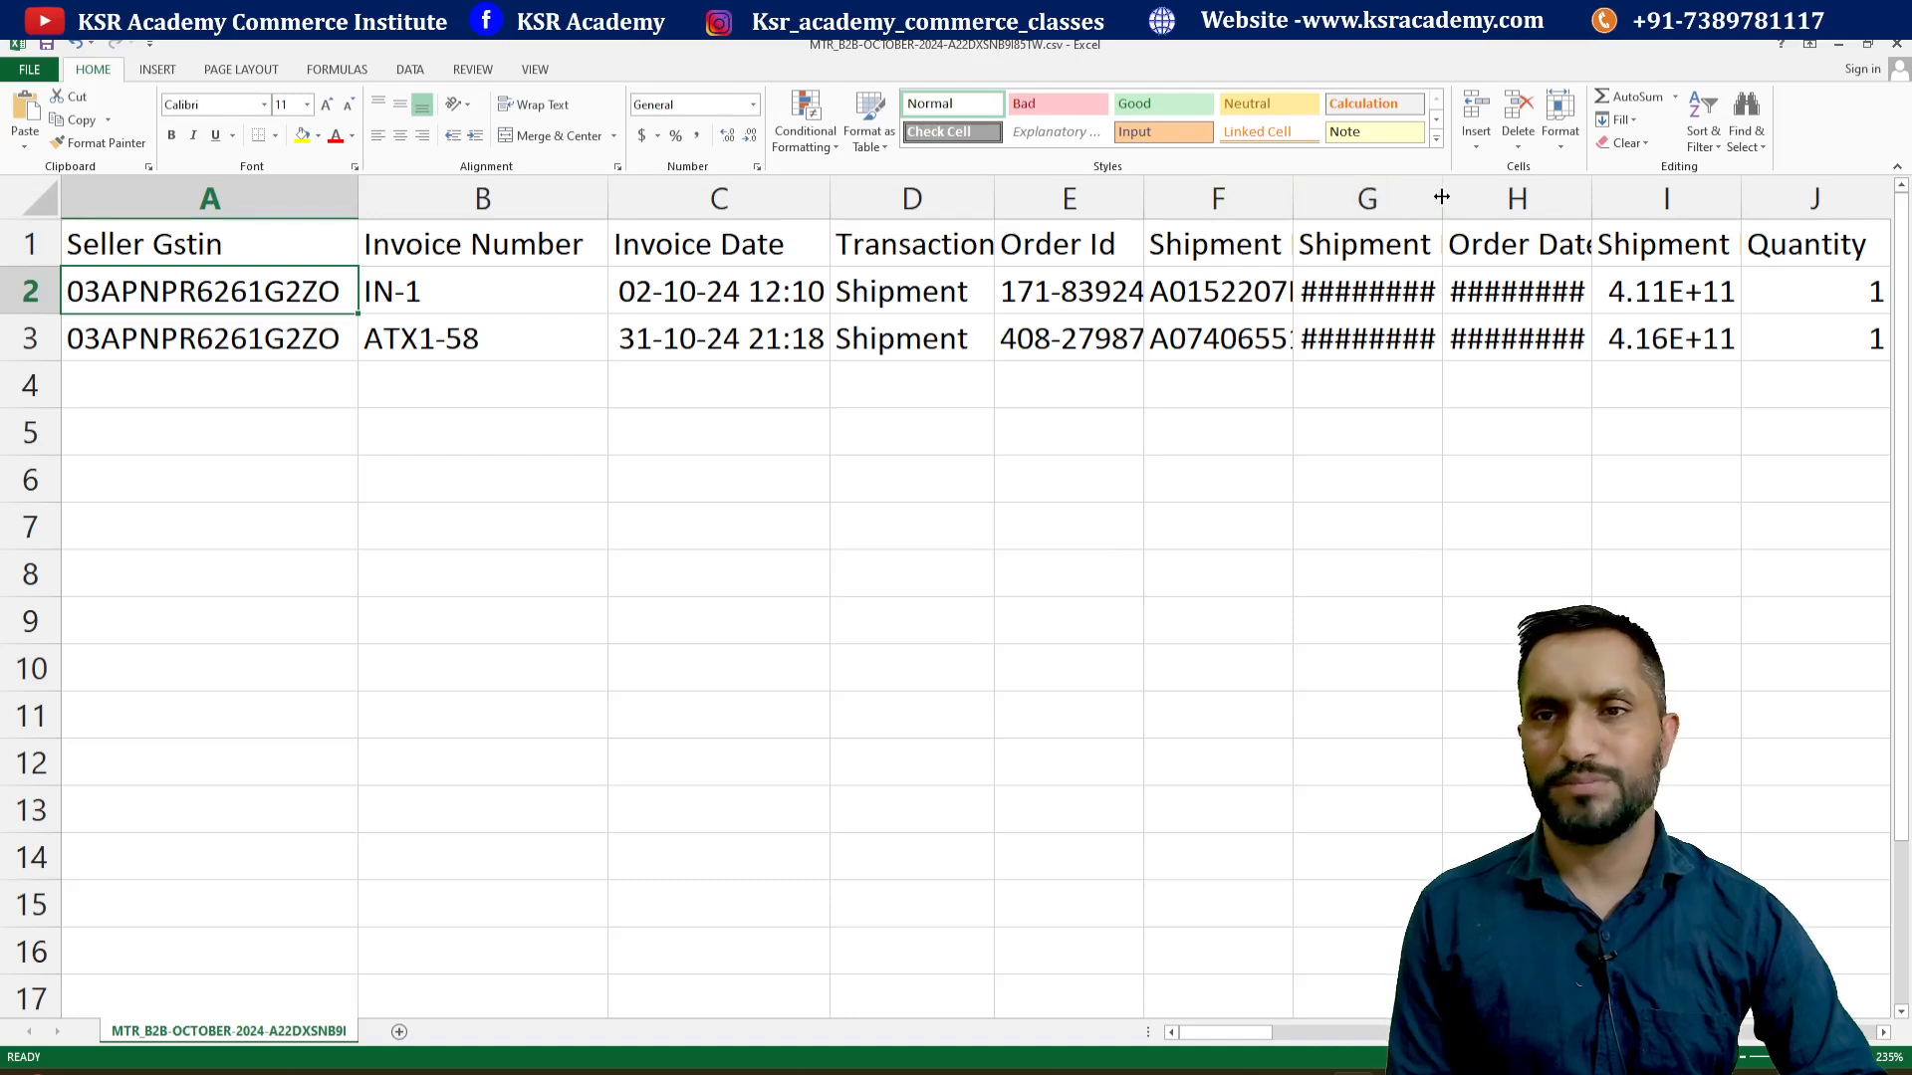
{"action": "left_click_drag", "start_coordinate": [1443, 199], "coordinate": [1539, 201]}
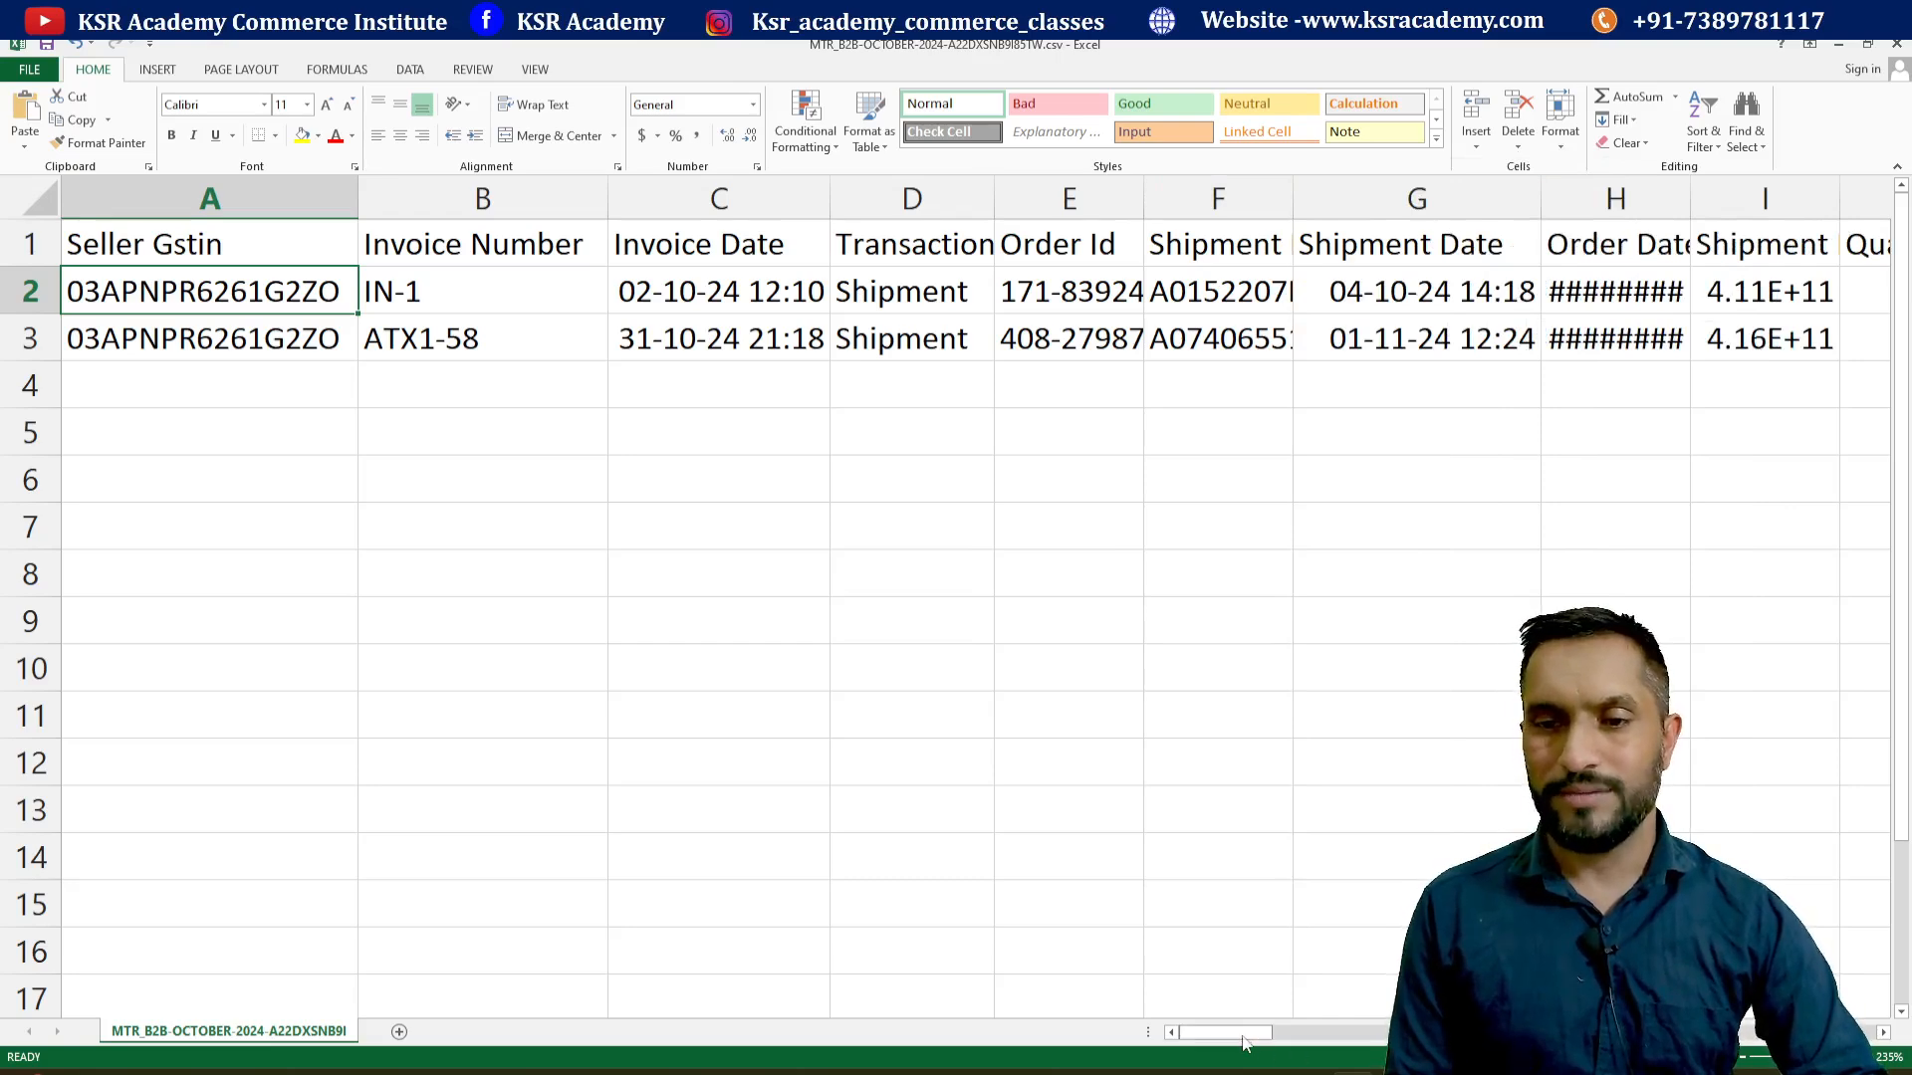
- Autofit the Tcs Igst Rate, Tcs Utgst Amount and Tcs Igst Amount columns (BT, BS and BU) to their contents
{"action": "left_click_drag", "start_coordinate": [1250, 1040], "coordinate": [1756, 1050]}
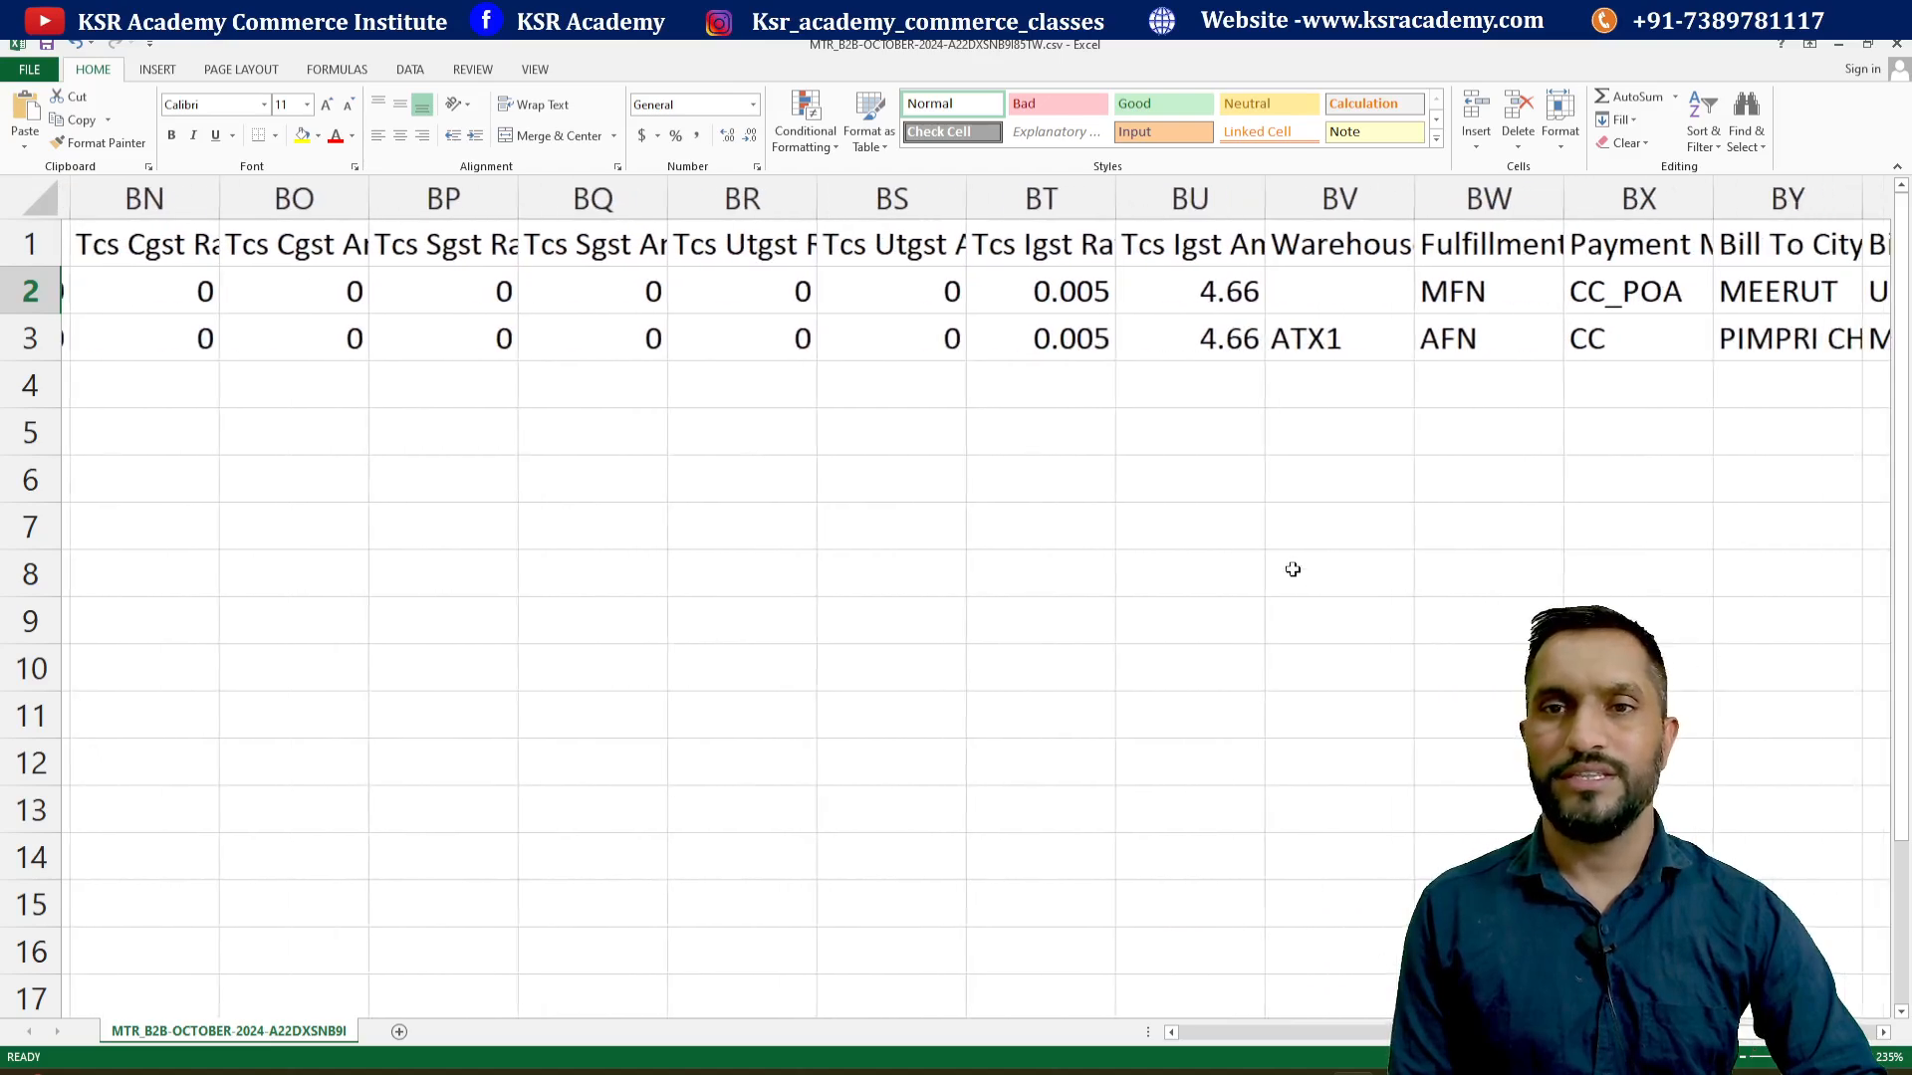
{"action": "double_click", "coordinate": [1106, 189]}
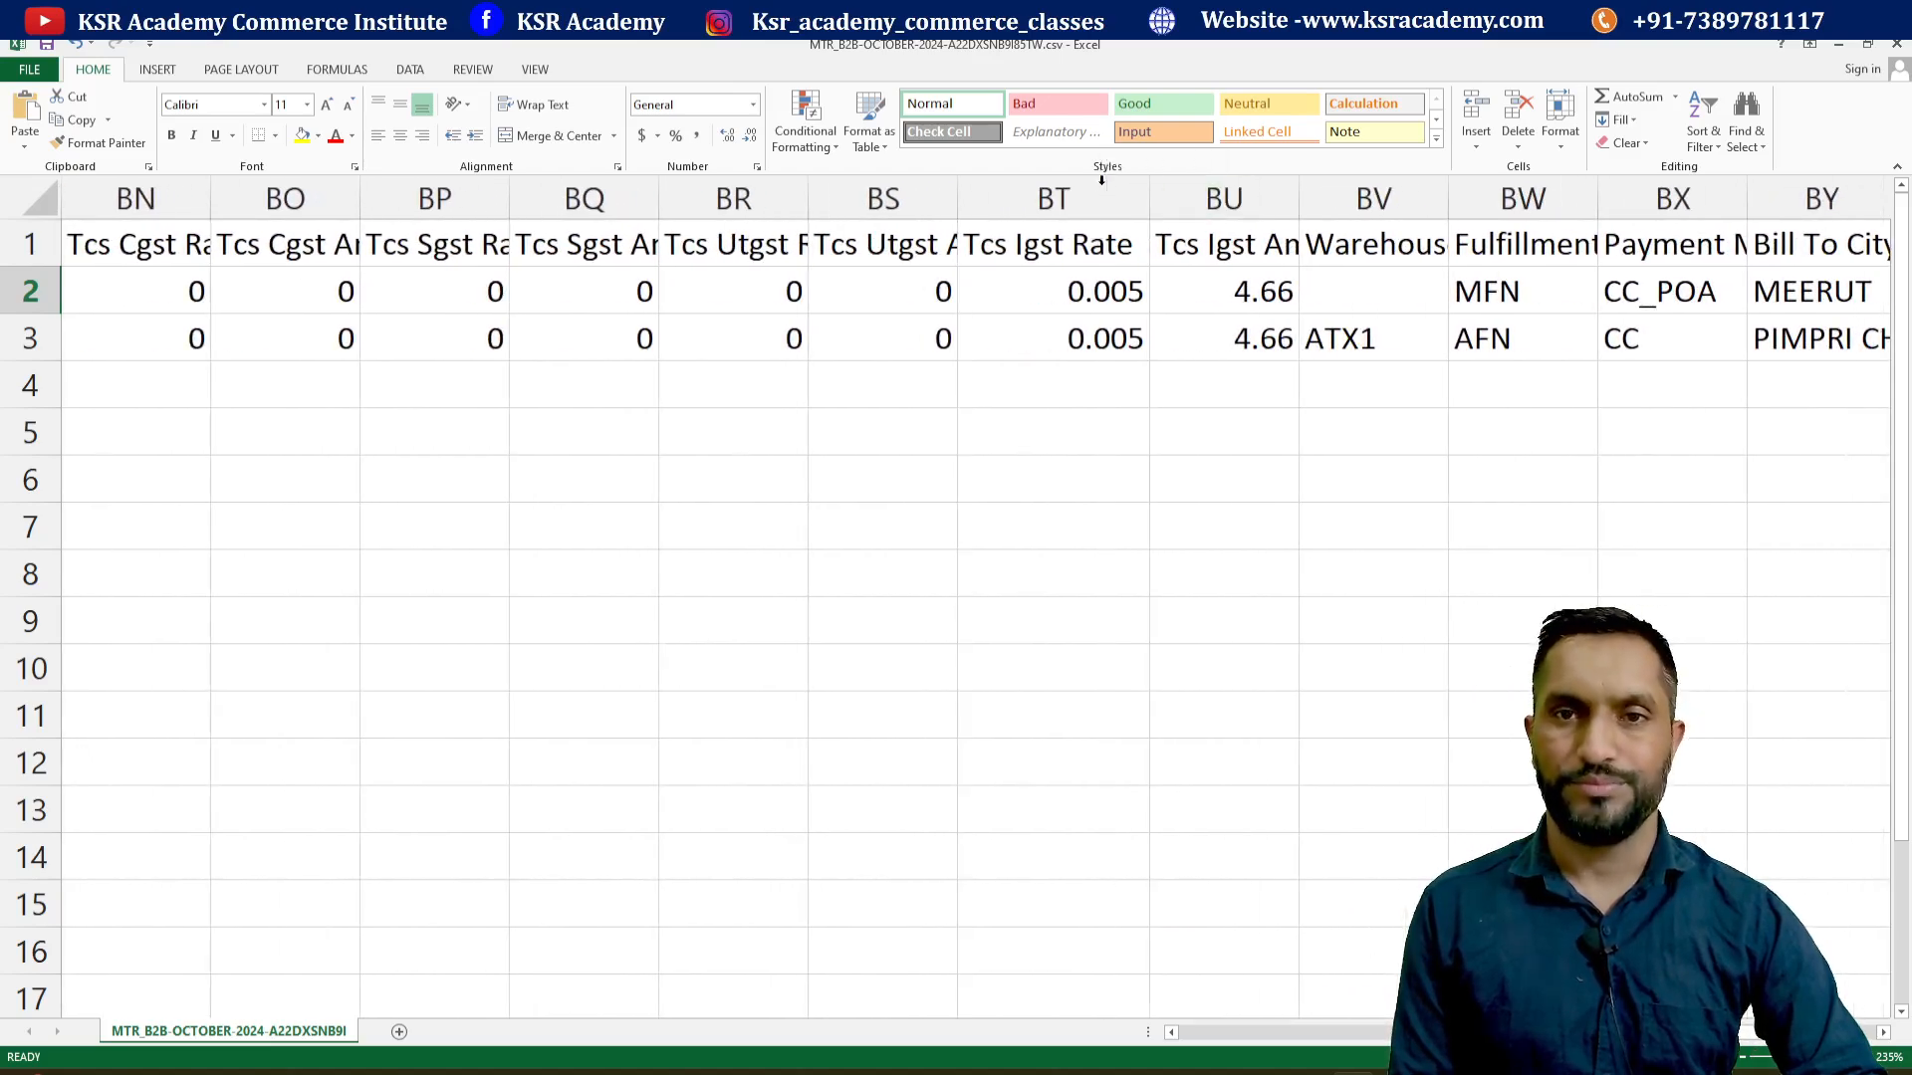
{"action": "double_click", "coordinate": [962, 188]}
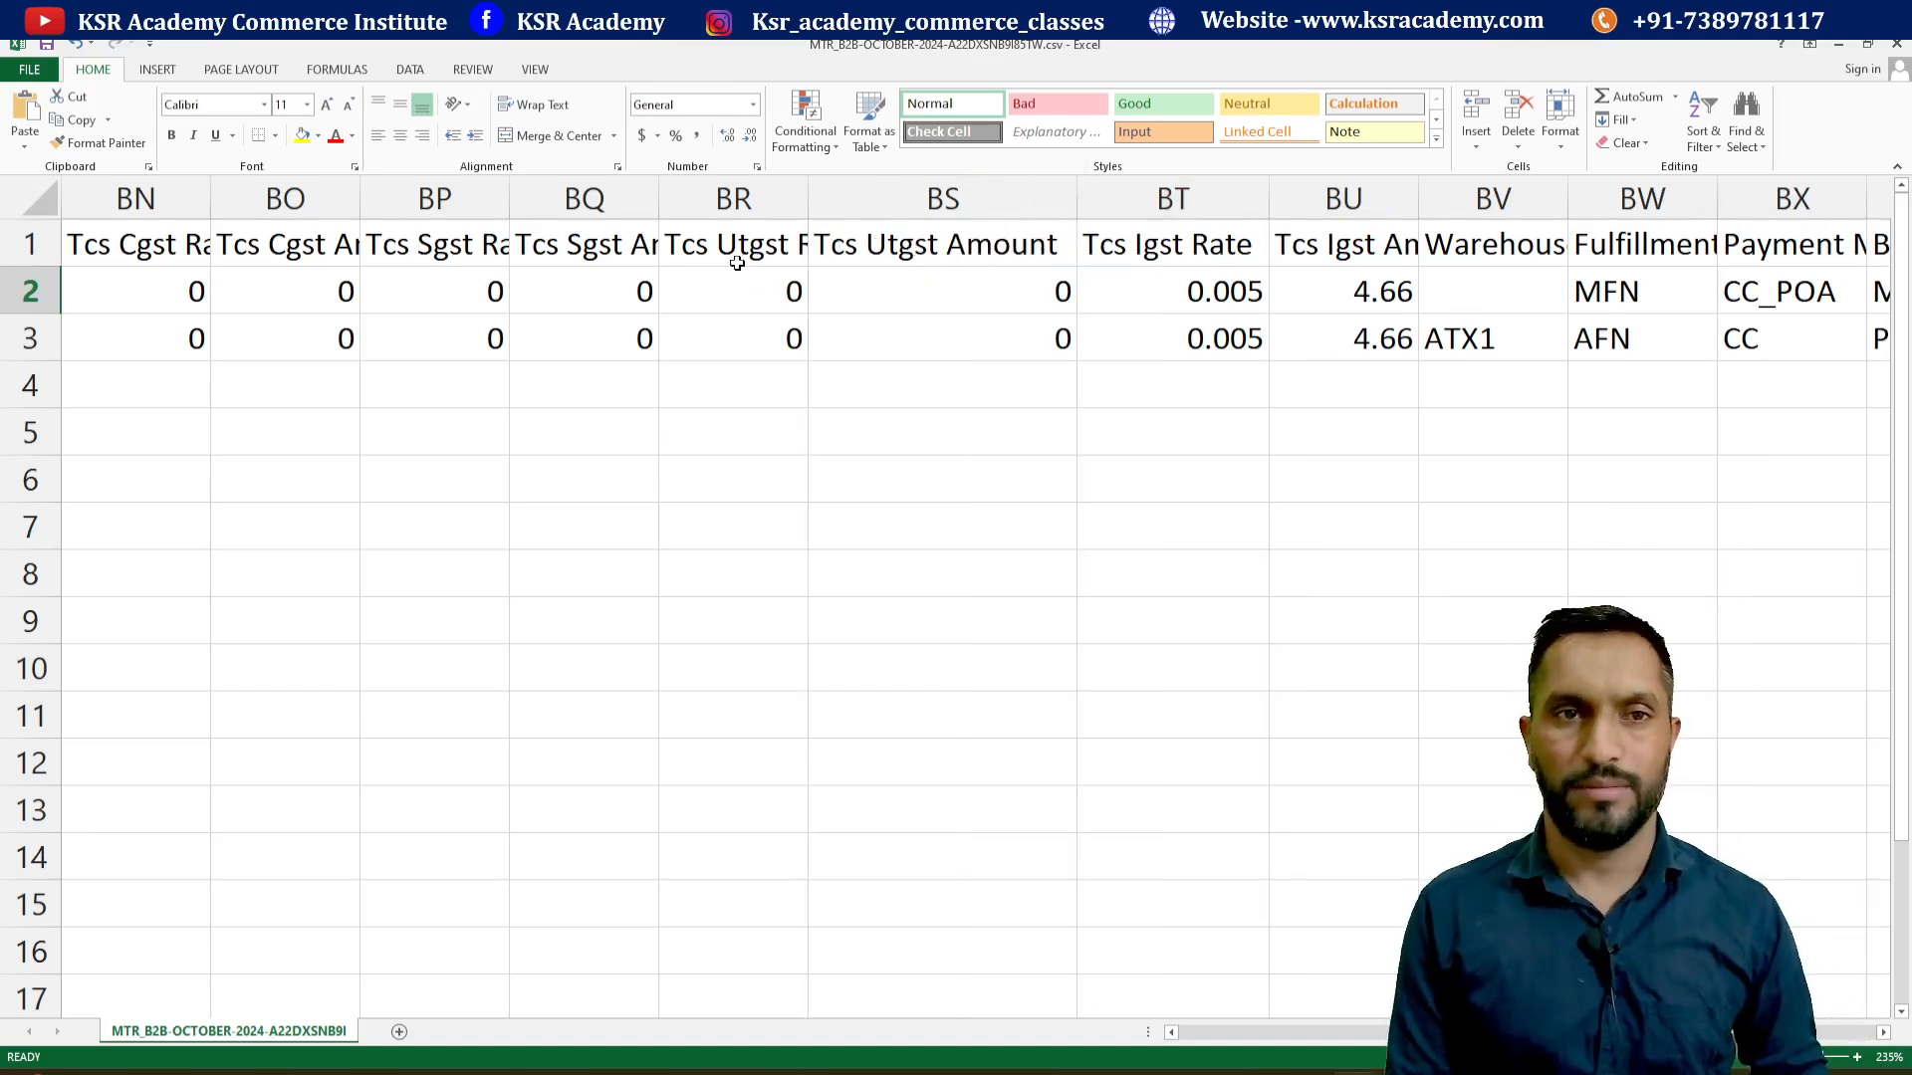
{"action": "left_click", "coordinate": [1417, 188]}
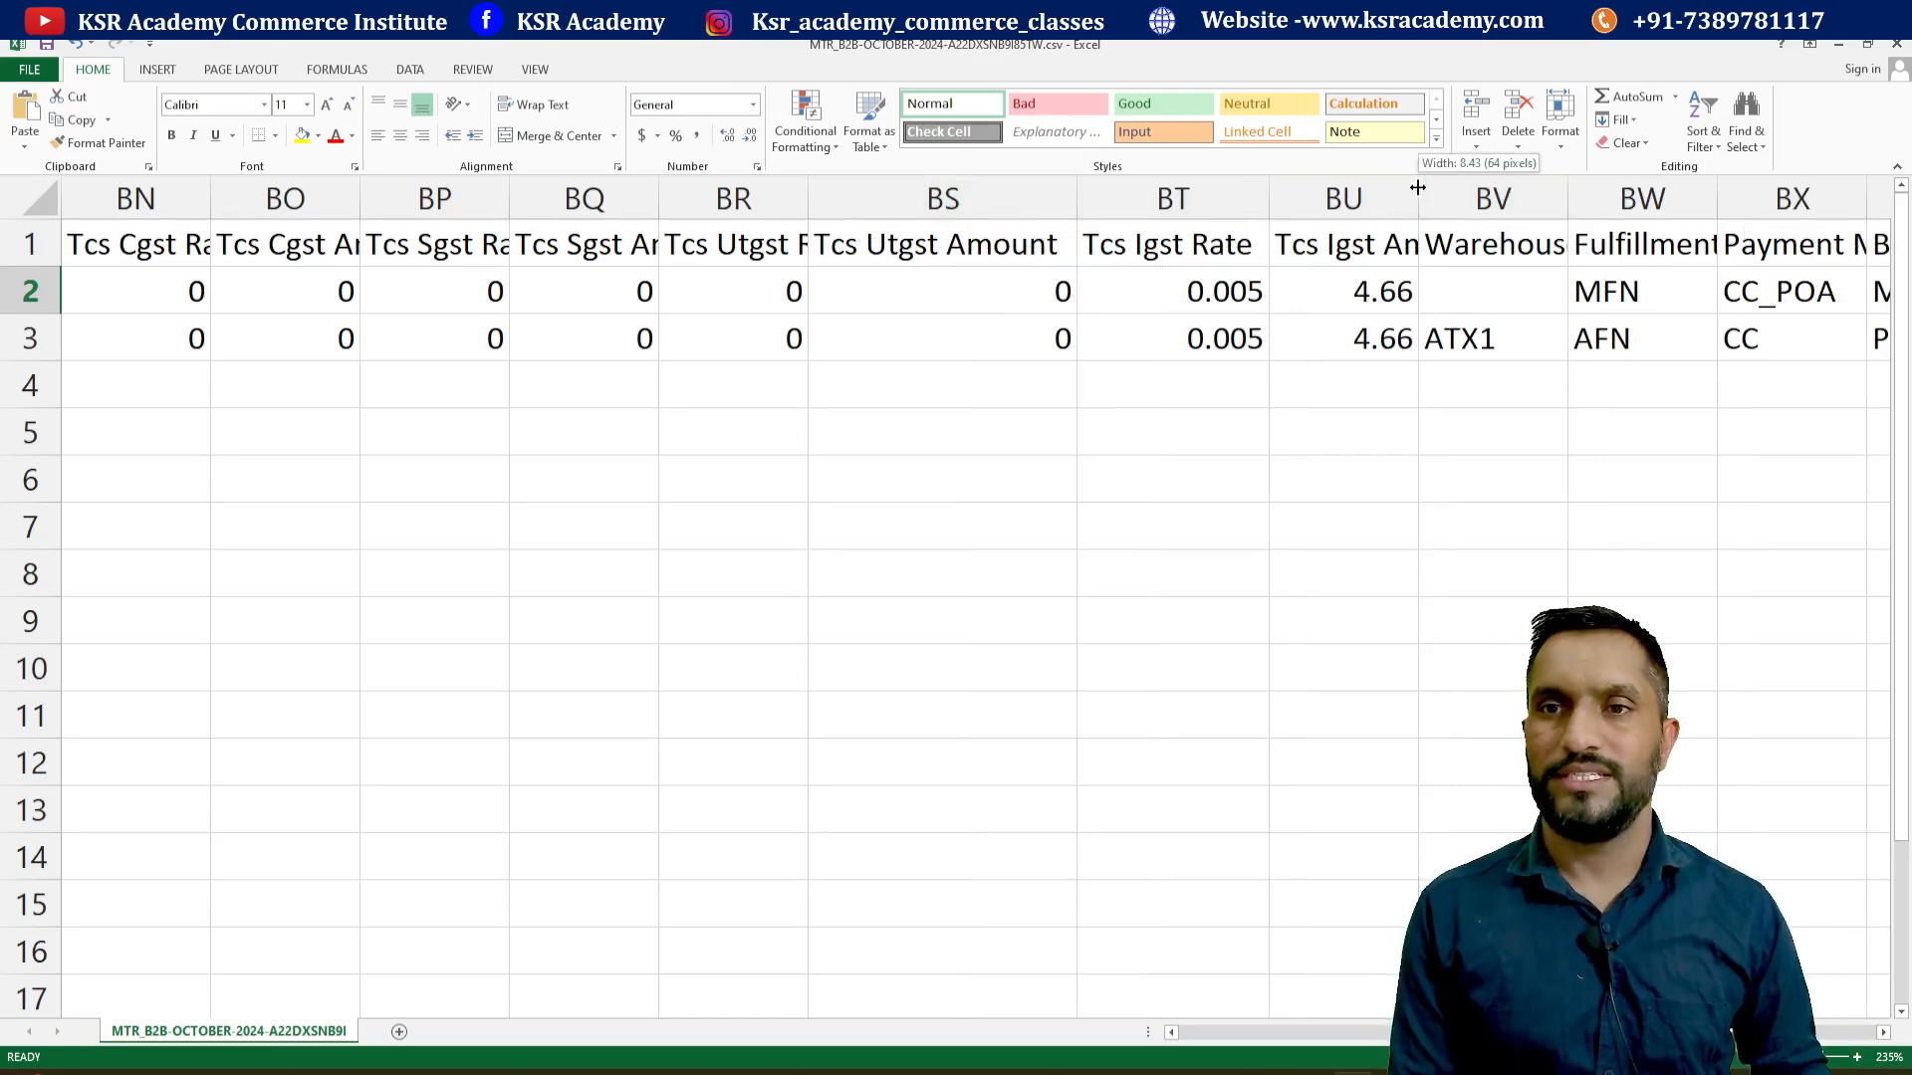
{"action": "double_click", "coordinate": [1417, 188]}
- Examine the Tcs Igst Amount of both invoices and the Tcs Igst Rate in row 2
{"action": "left_click", "coordinate": [1440, 299]}
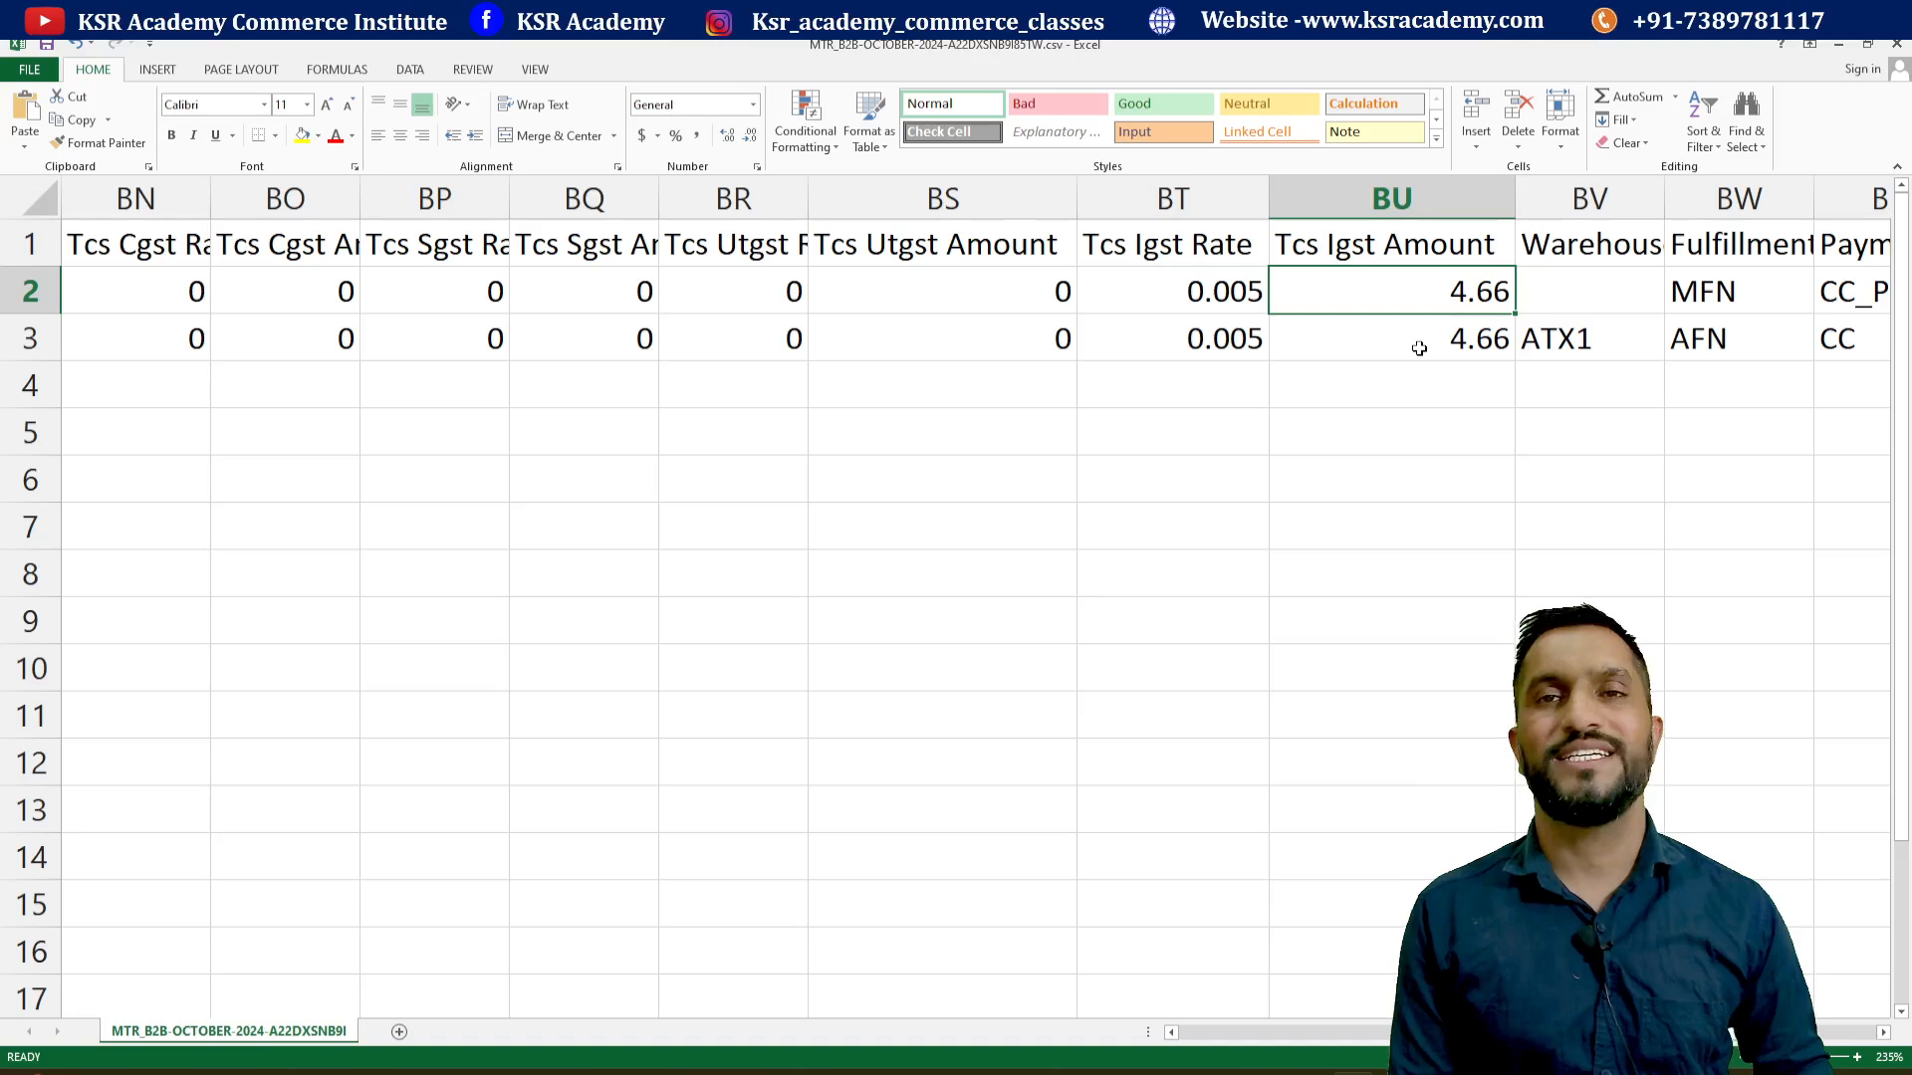
{"action": "left_click", "coordinate": [1419, 347]}
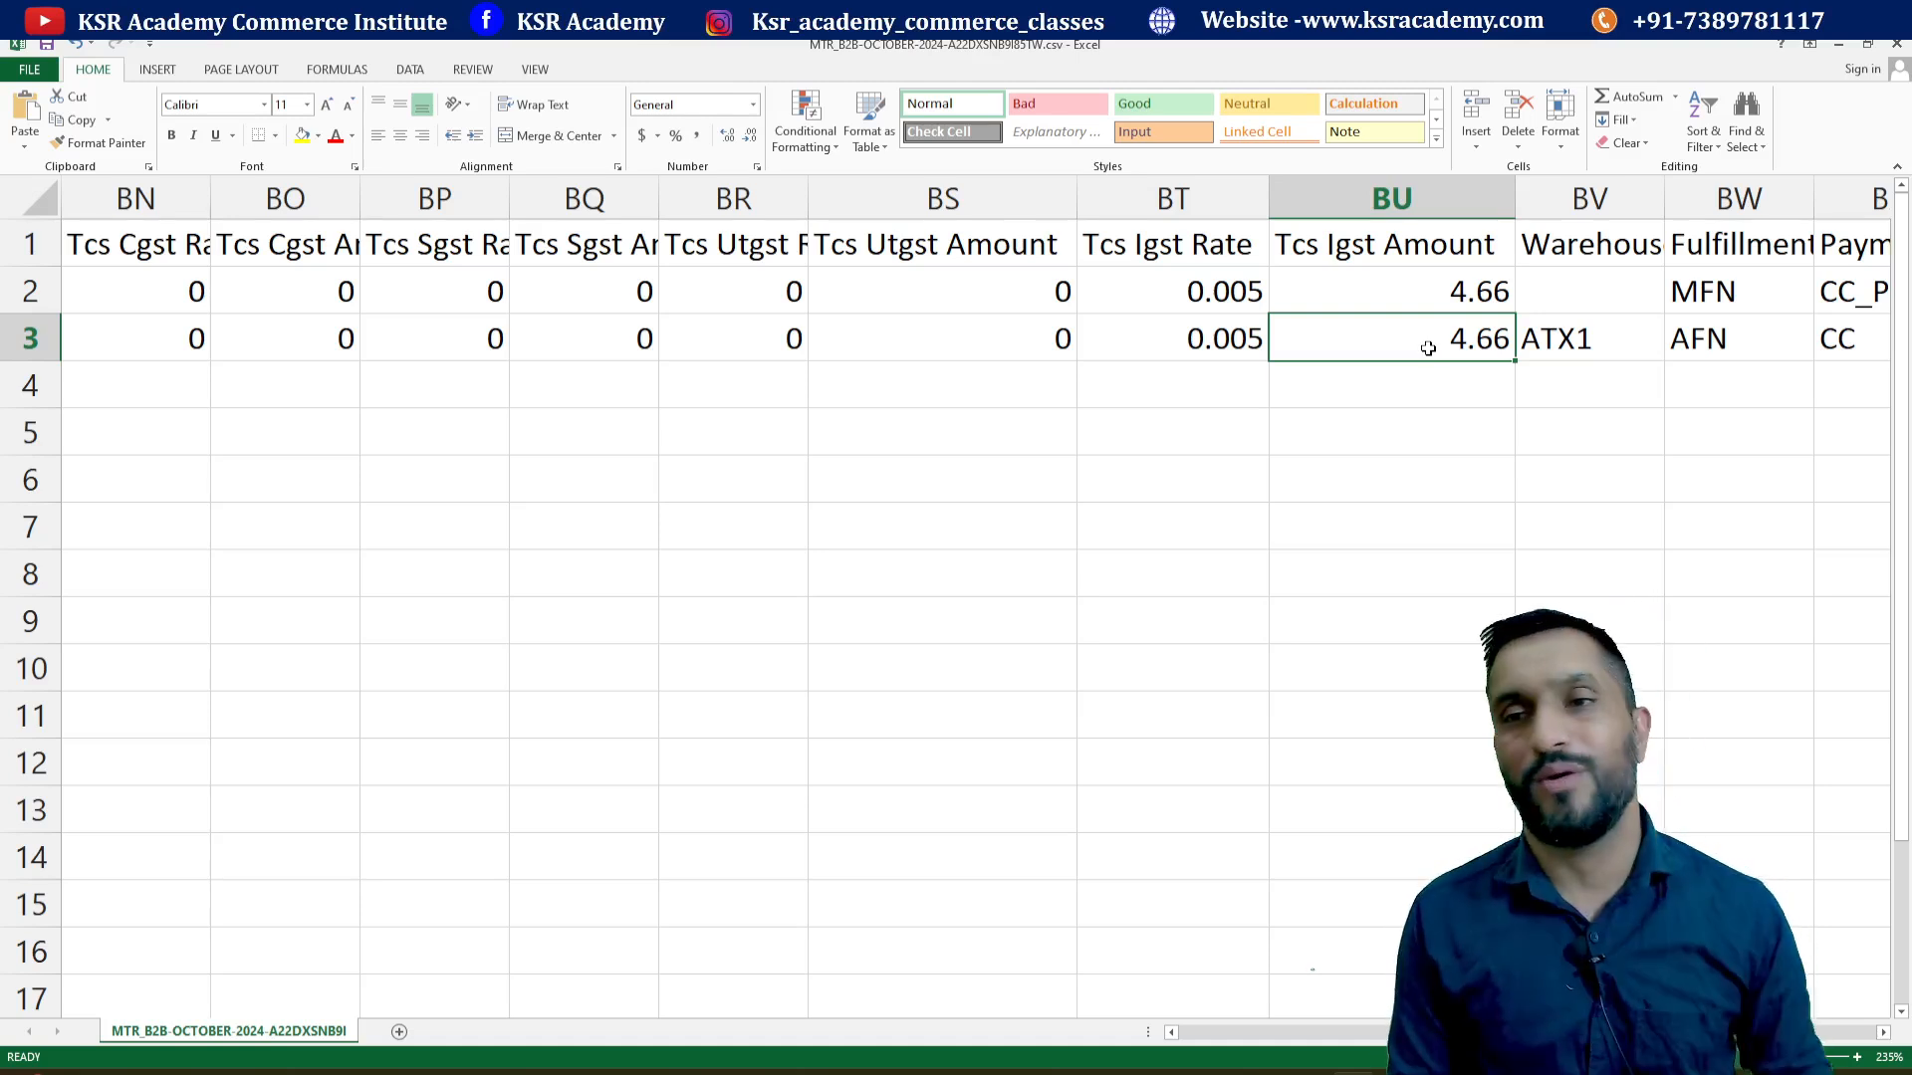
{"action": "left_click", "coordinate": [1450, 294]}
{"action": "left_click", "coordinate": [1452, 343]}
{"action": "left_click", "coordinate": [1426, 308]}
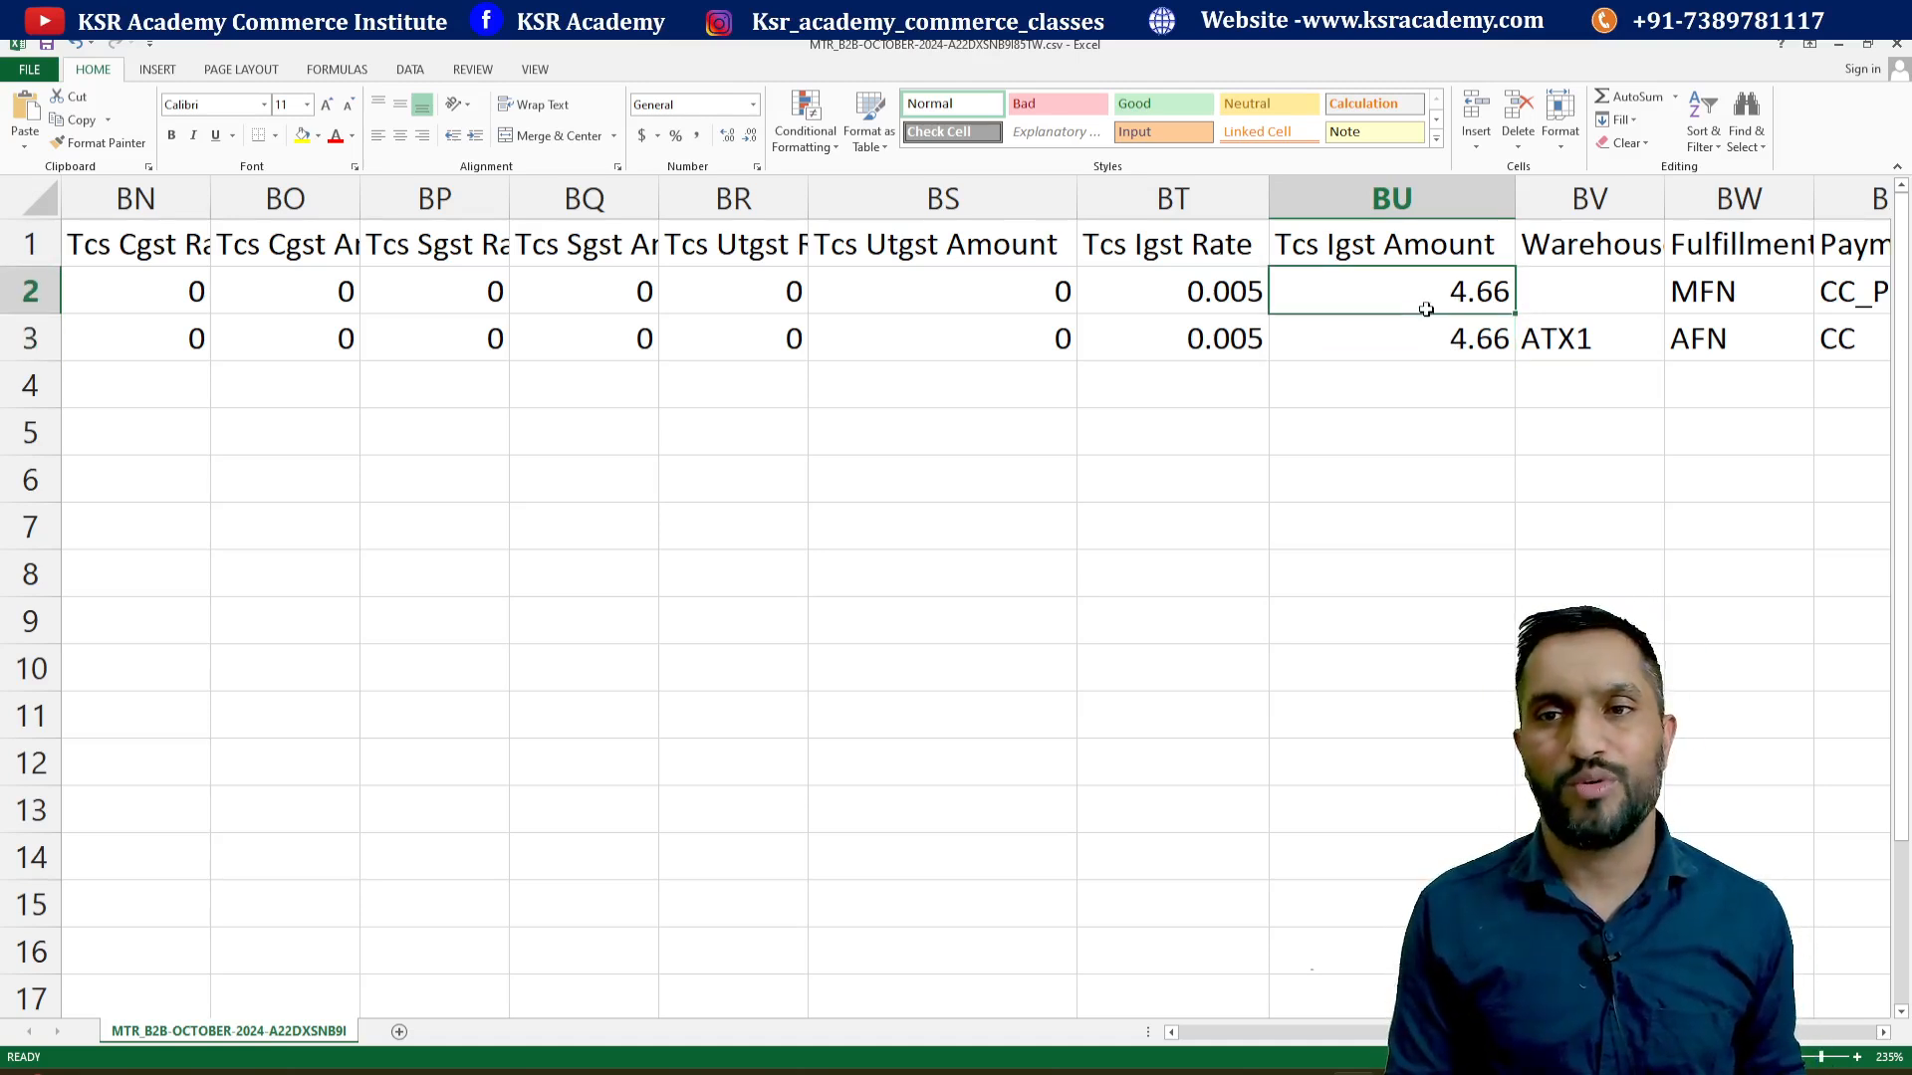
{"action": "left_click", "coordinate": [1156, 301]}
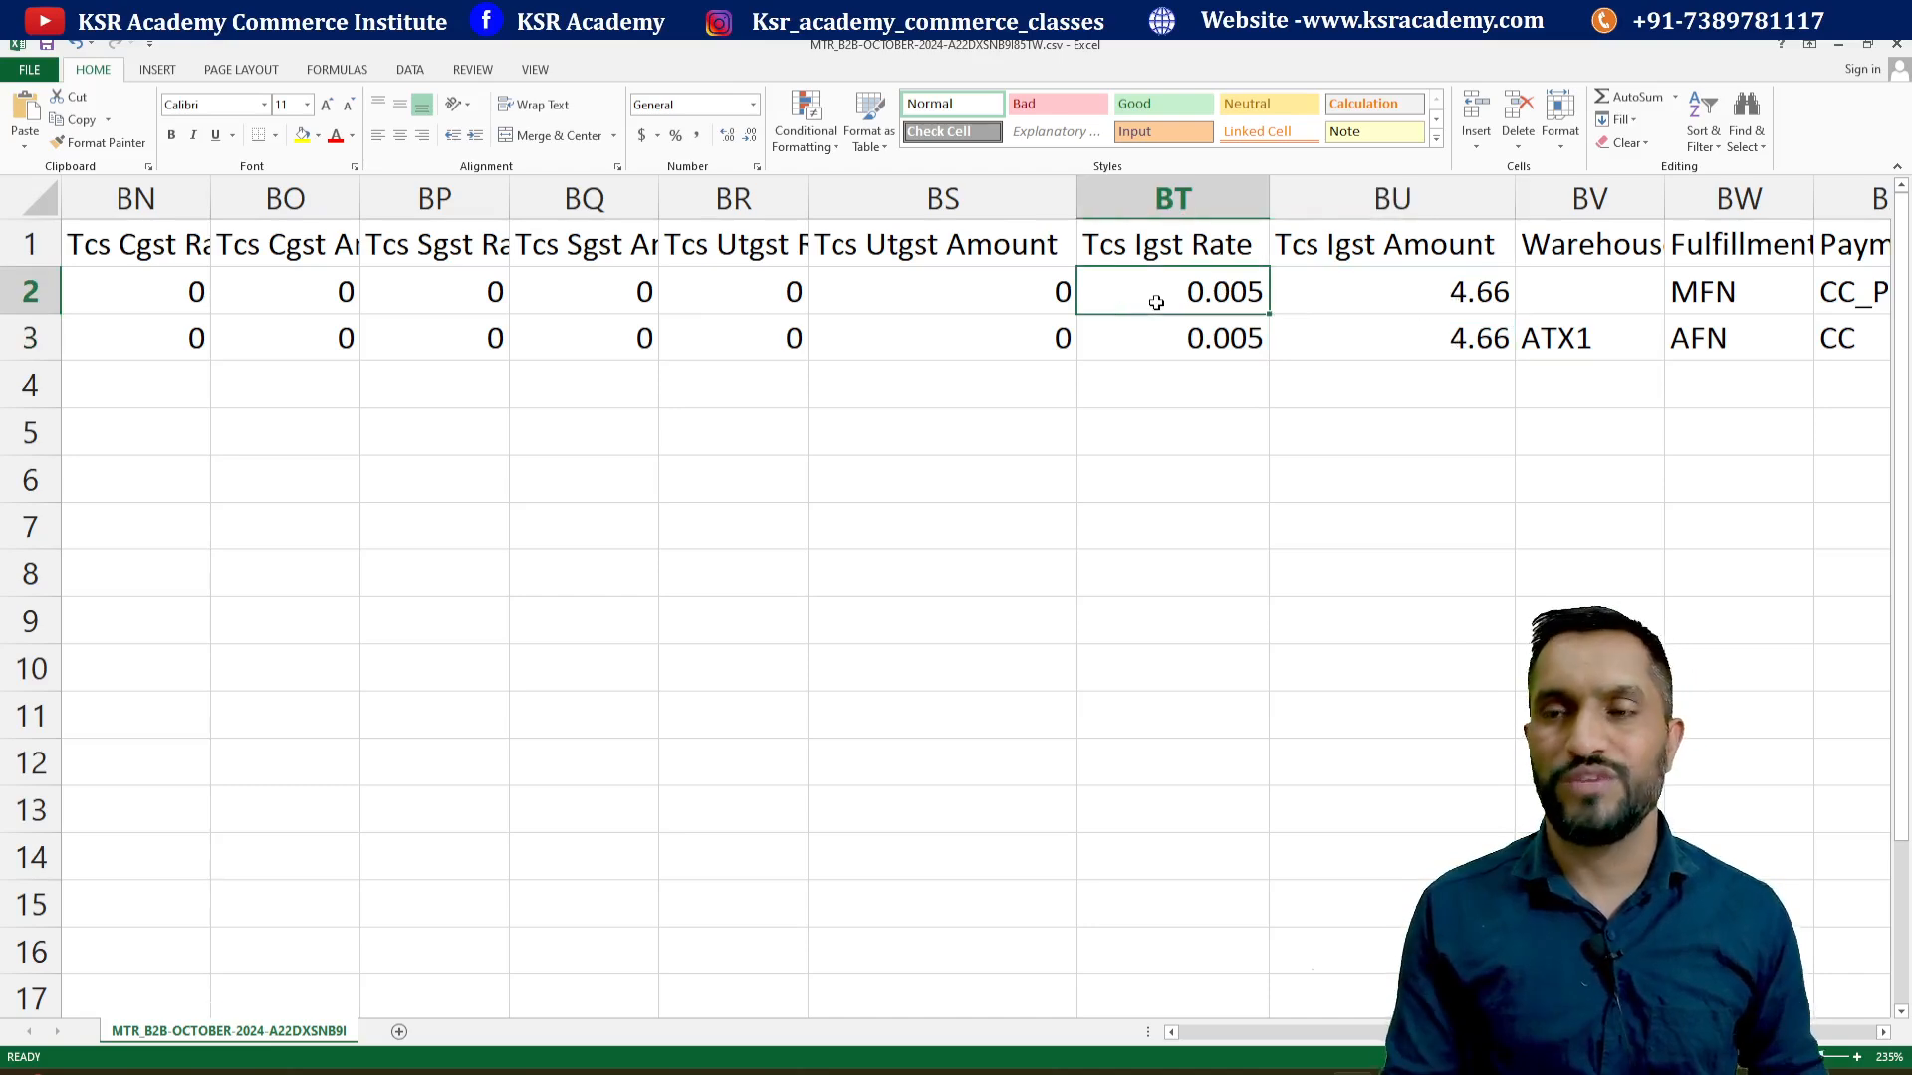
- Autofit the Customer Bill To Gstid column CC and select its entry in row 3
{"action": "key", "text": "Right"}
{"action": "key", "text": "Right"}
{"action": "key", "text": "Right"}
{"action": "key", "text": "Right"}
{"action": "key", "text": "Right"}
{"action": "key", "text": "Right"}
{"action": "key", "text": "Right"}
{"action": "key", "text": "Right"}
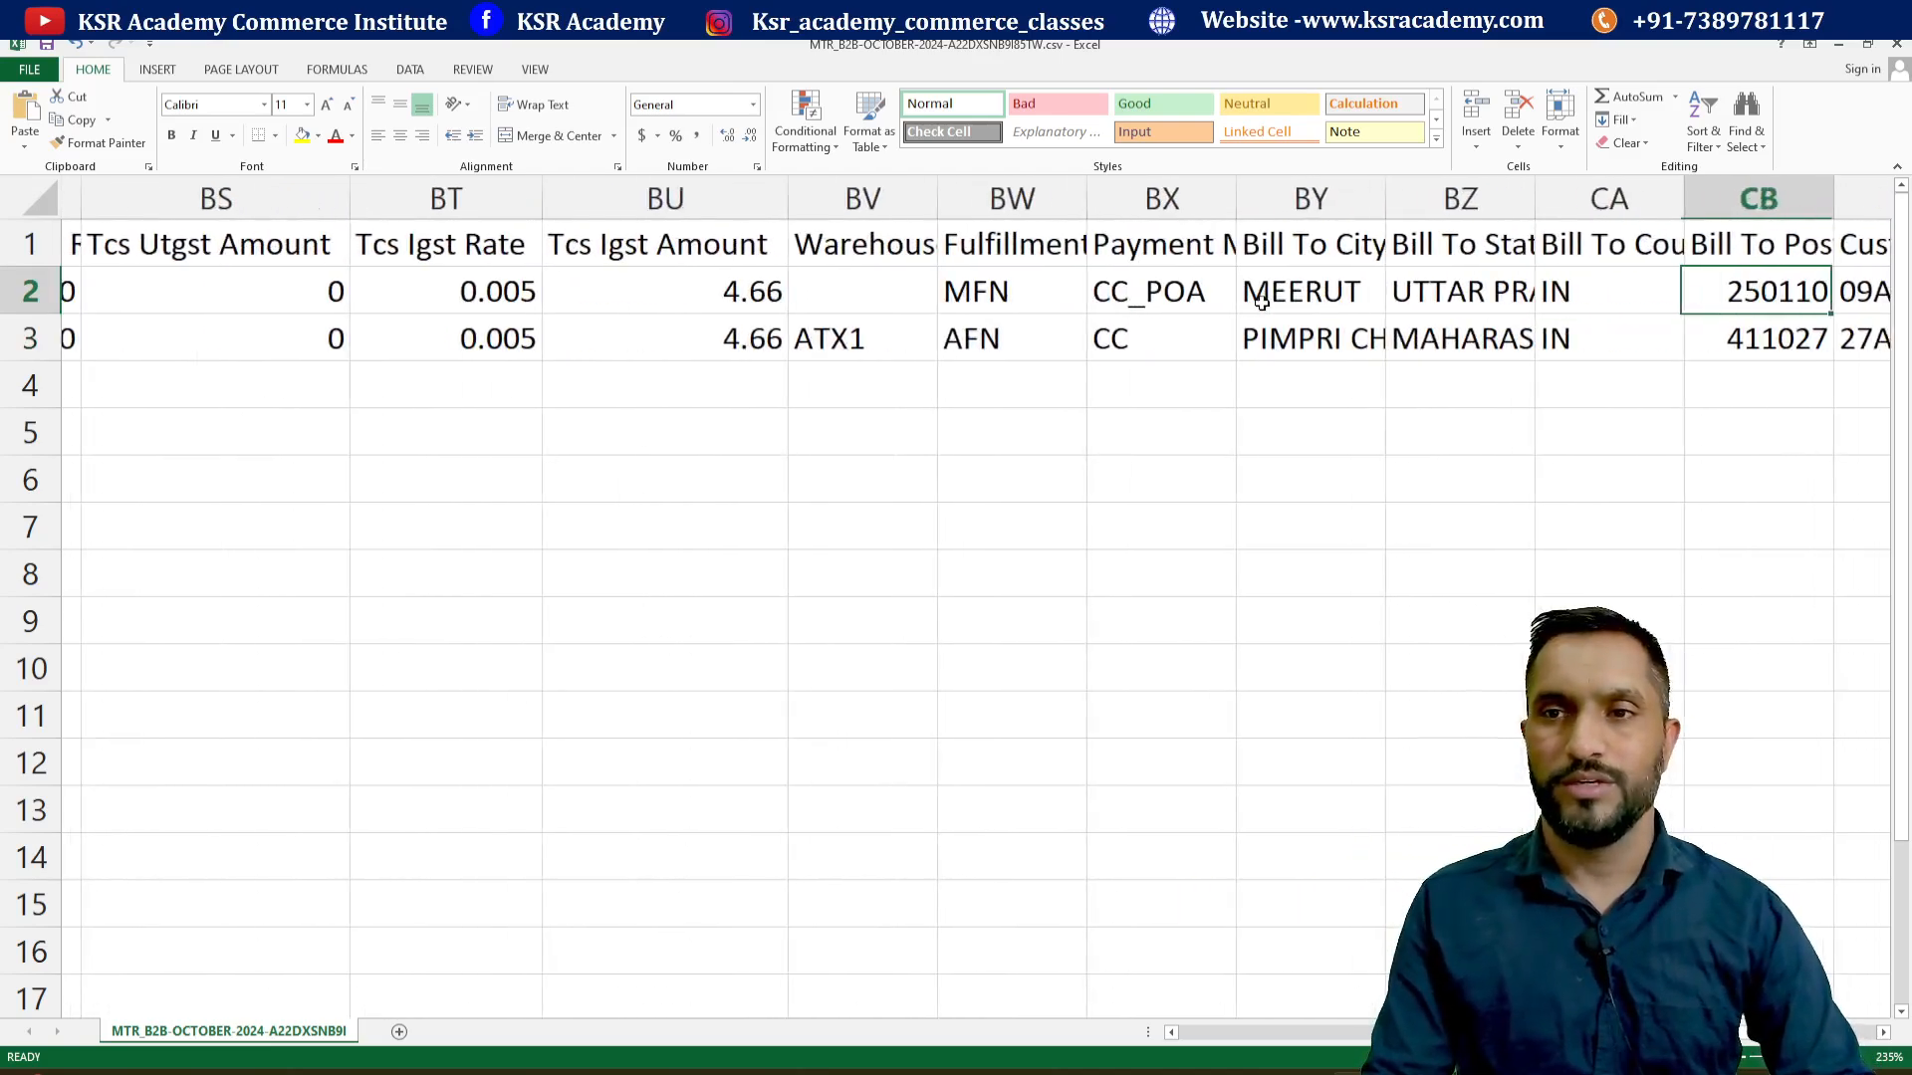
{"action": "key", "text": "Right"}
{"action": "key", "text": "Right"}
{"action": "key", "text": "Right"}
{"action": "key", "text": "Left"}
{"action": "key", "text": "Left"}
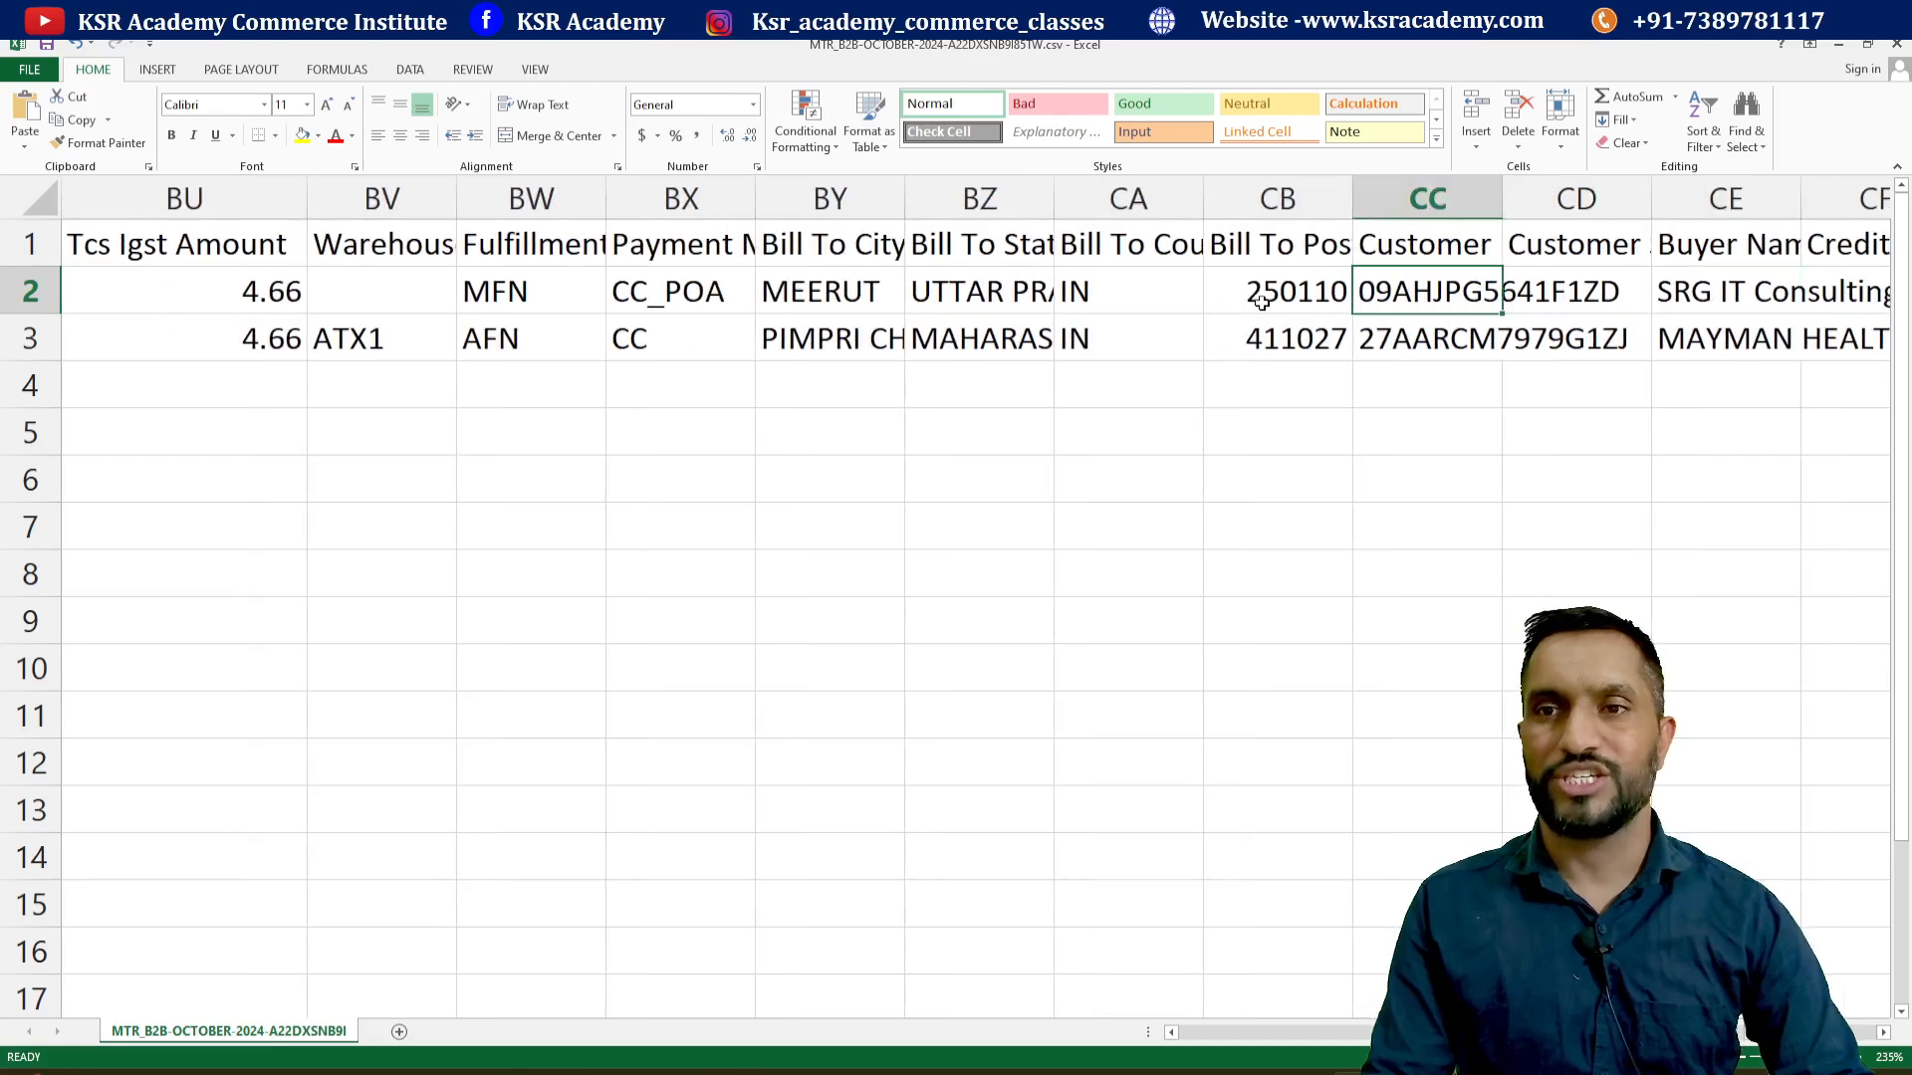
{"action": "double_click", "coordinate": [1502, 184]}
{"action": "left_click", "coordinate": [1417, 326]}
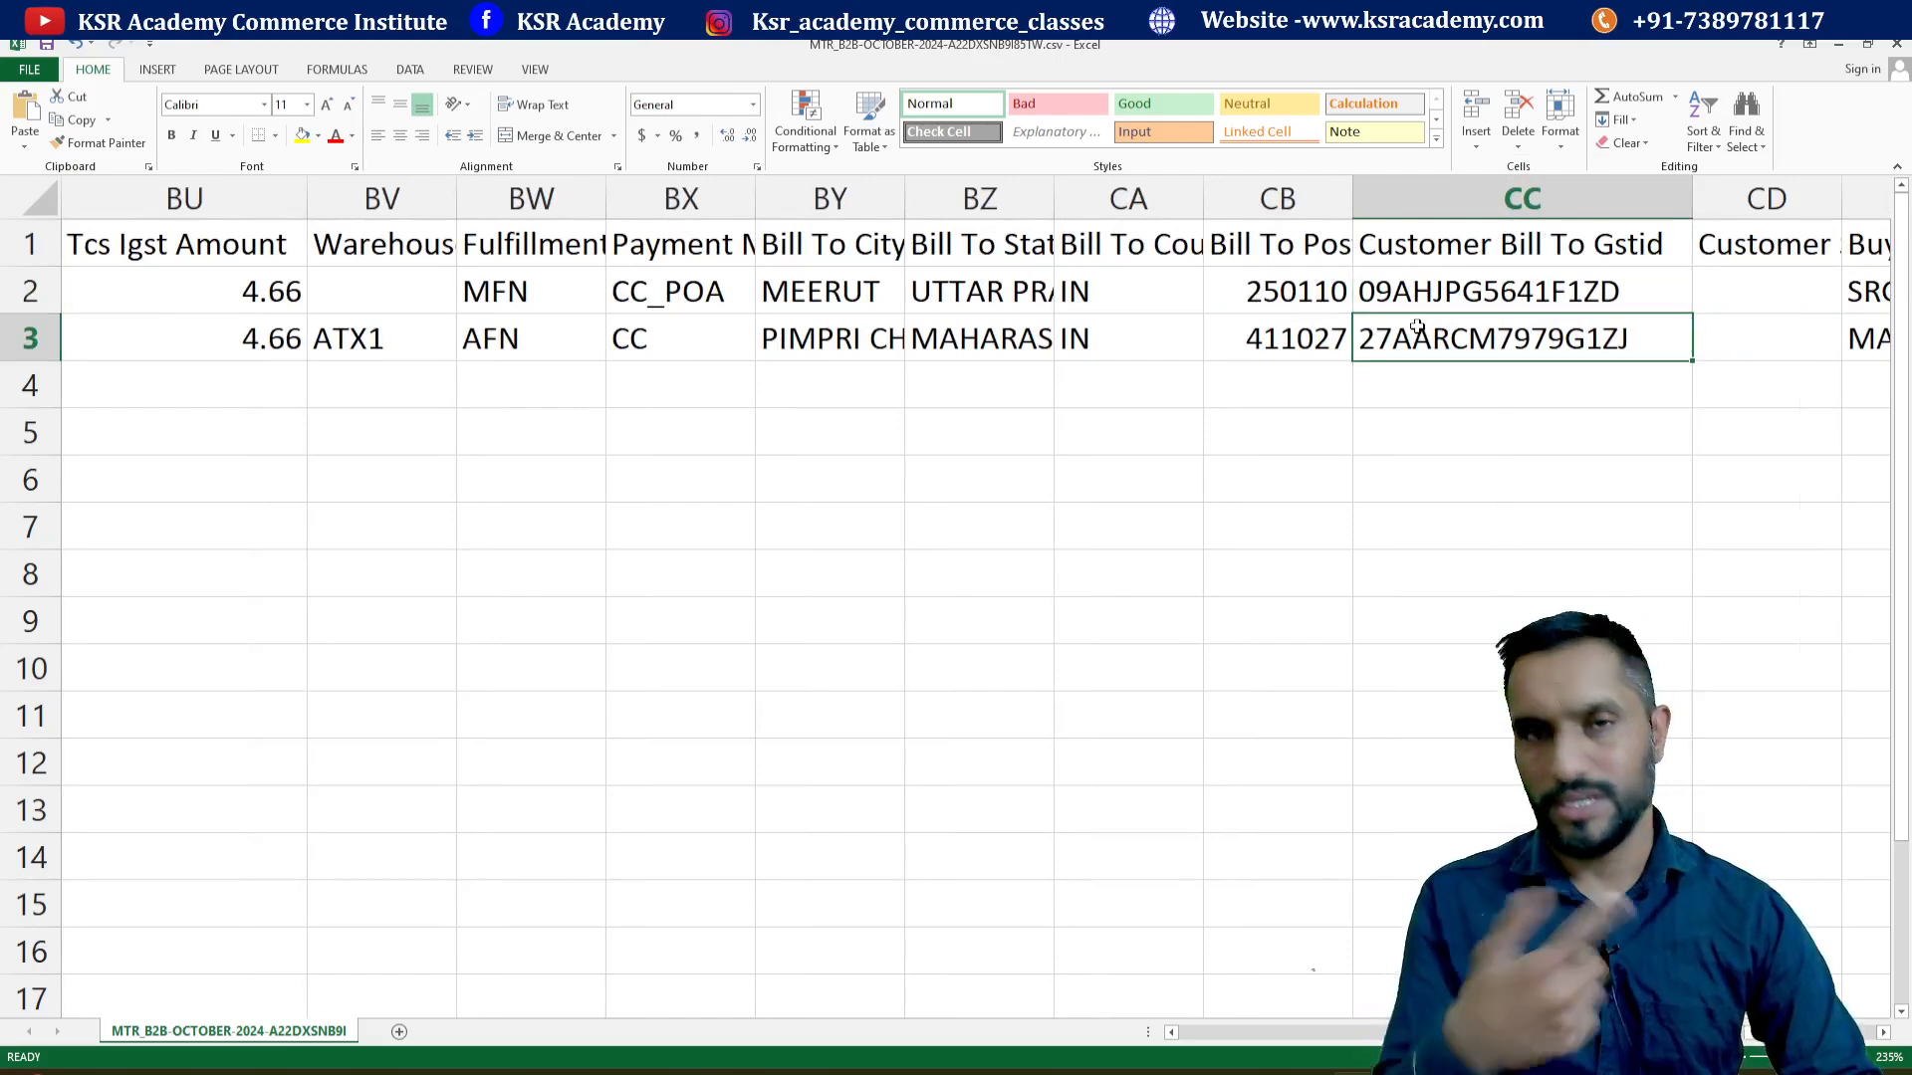
- Autofit the Buyer Name column CE so the full buyer names fit
{"action": "key", "text": "Right"}
{"action": "key", "text": "Right"}
{"action": "key", "text": "Right"}
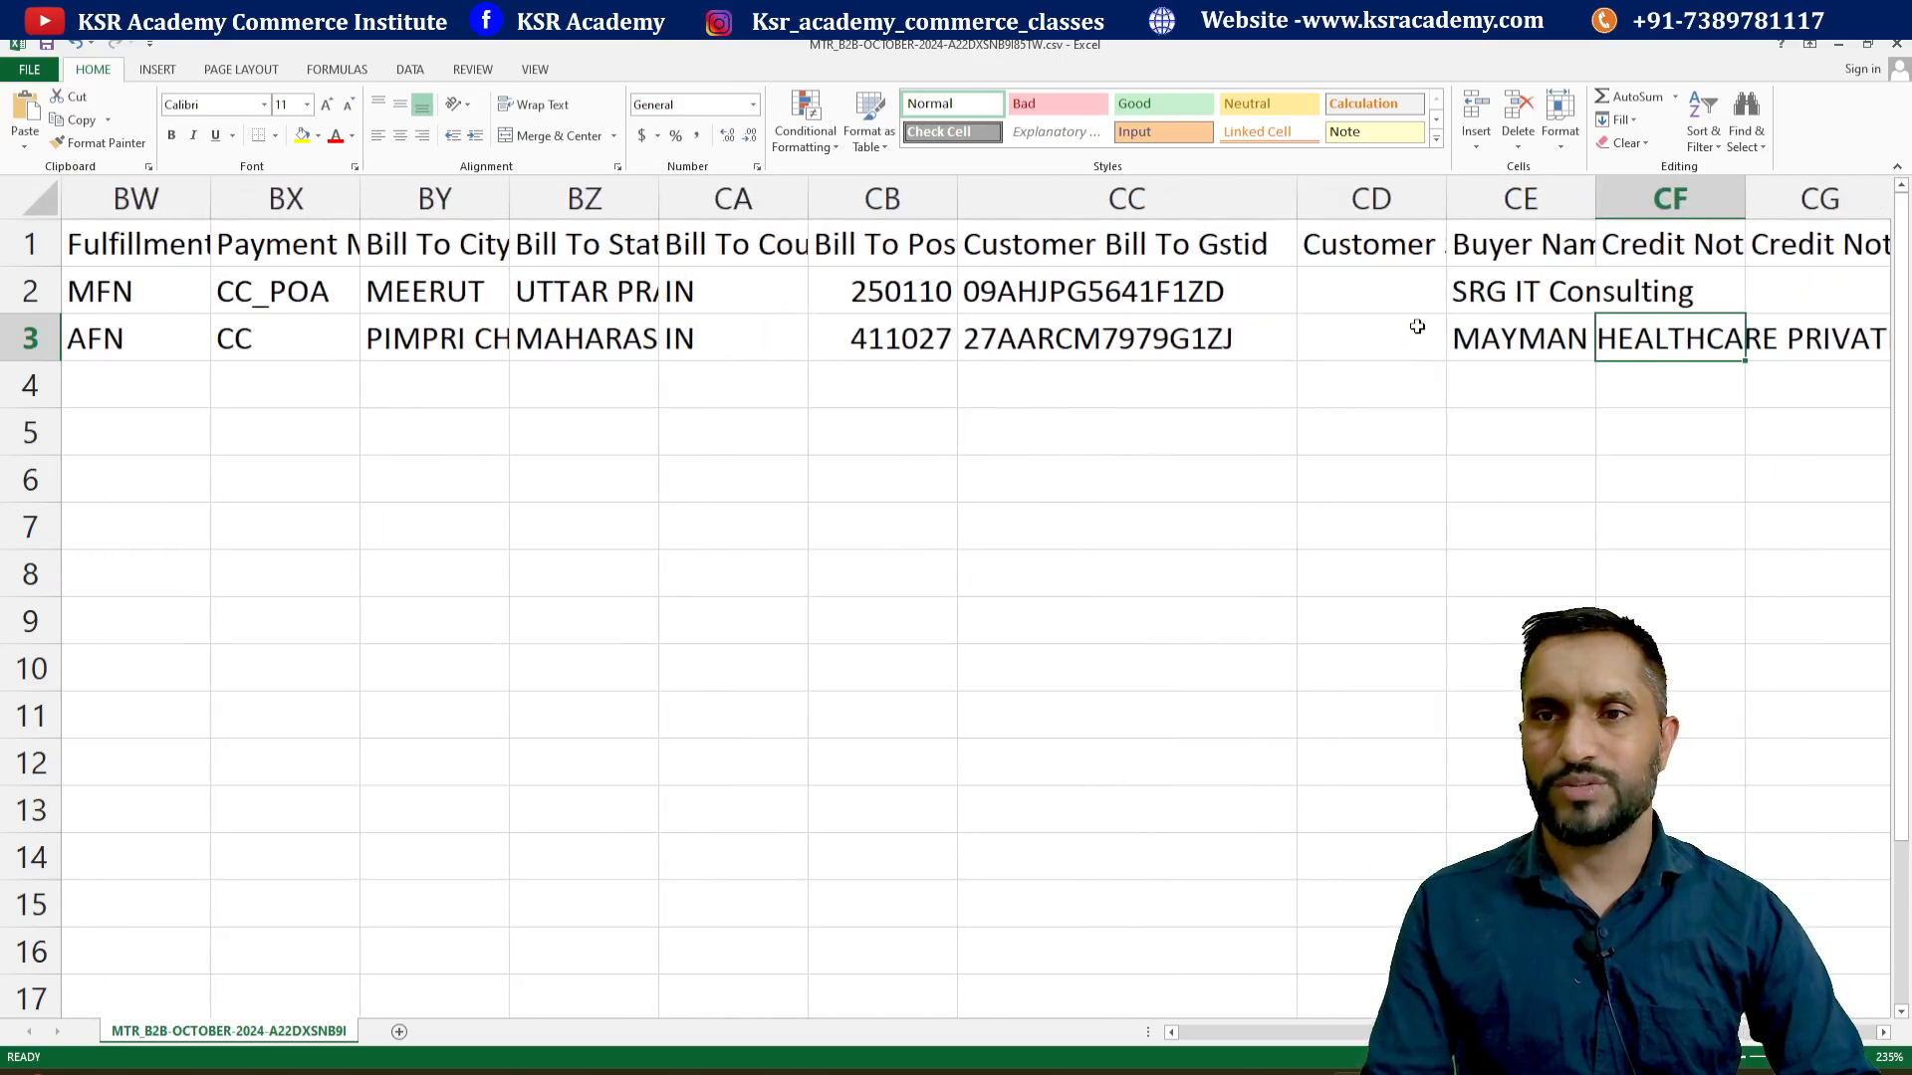
{"action": "key", "text": "Up"}
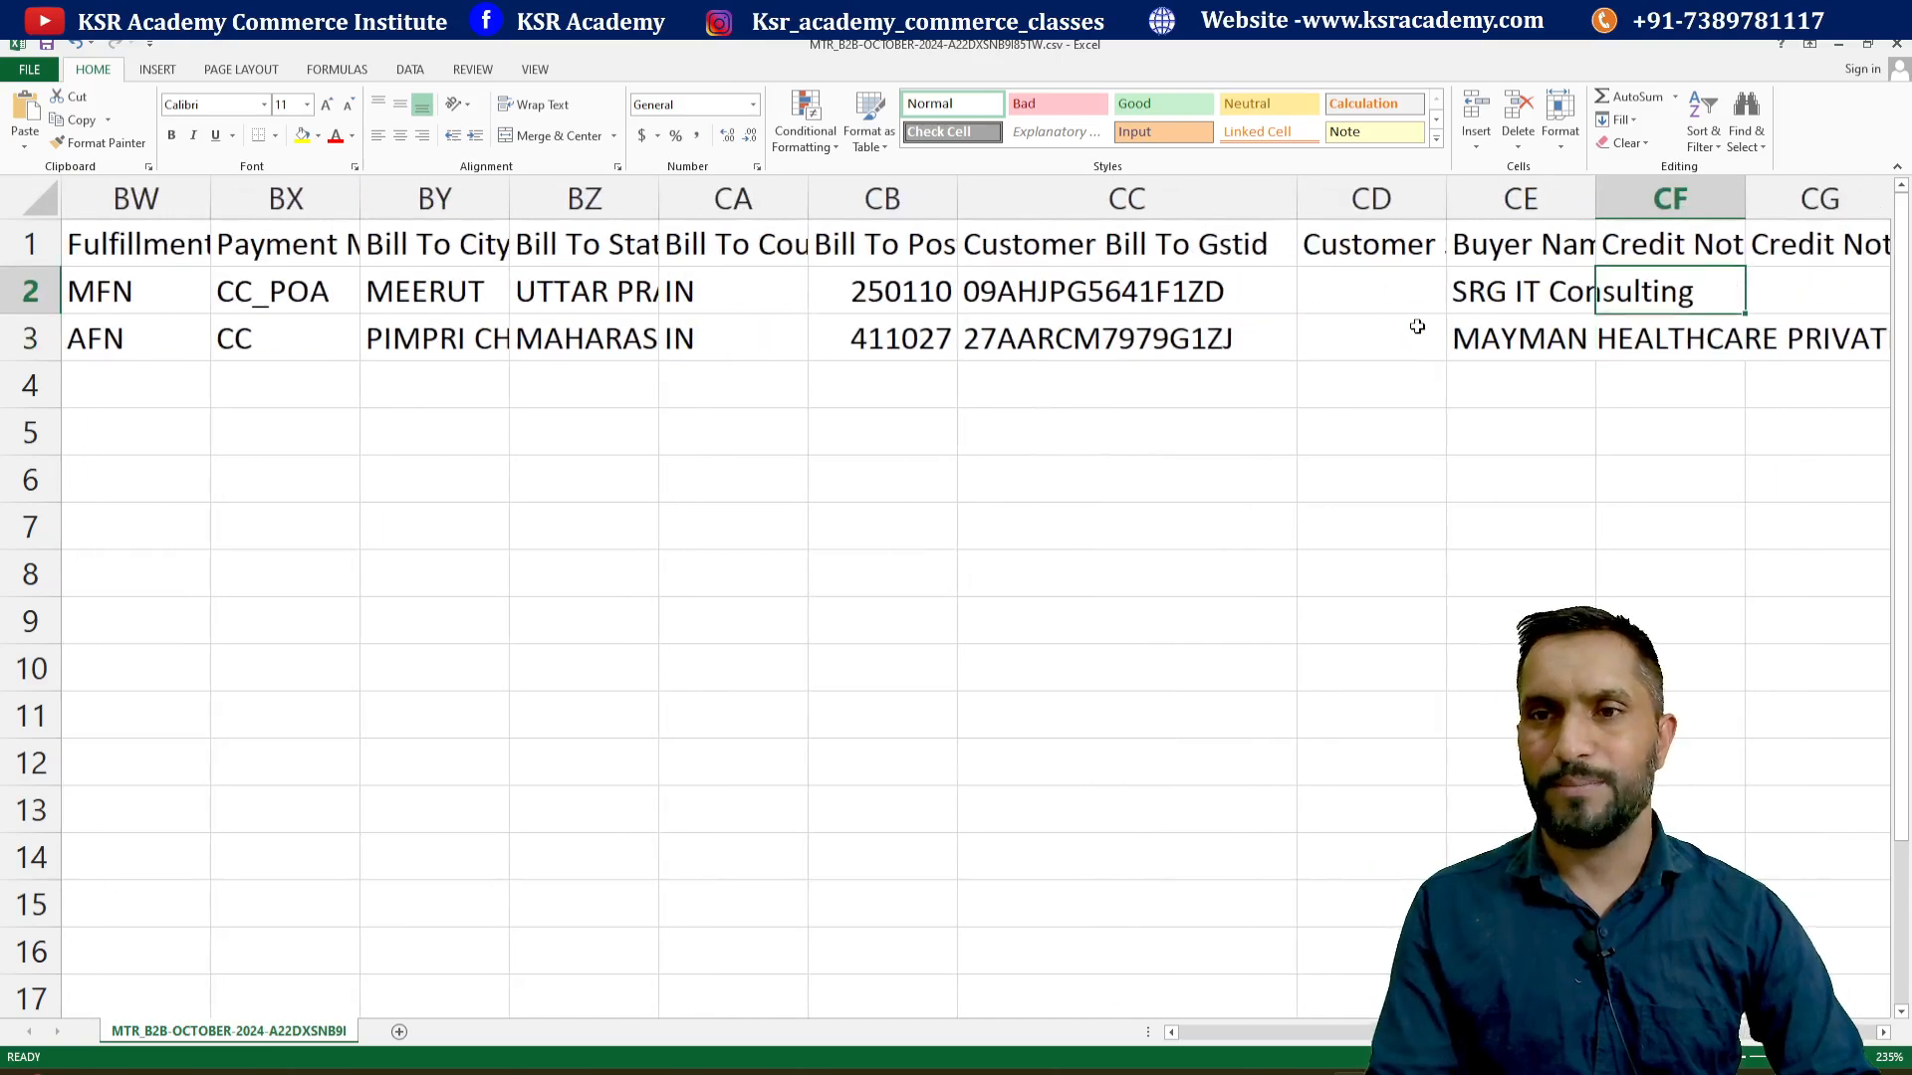
{"action": "double_click", "coordinate": [1599, 196]}
- Examine the credit note and Irn columns through the end of the report in row 2
{"action": "key", "text": "Right"}
{"action": "key", "text": "Right"}
{"action": "key", "text": "Right"}
{"action": "key", "text": "Right"}
{"action": "key", "text": "Right"}
{"action": "key", "text": "Right"}
{"action": "key", "text": "Right"}
{"action": "key", "text": "Right"}
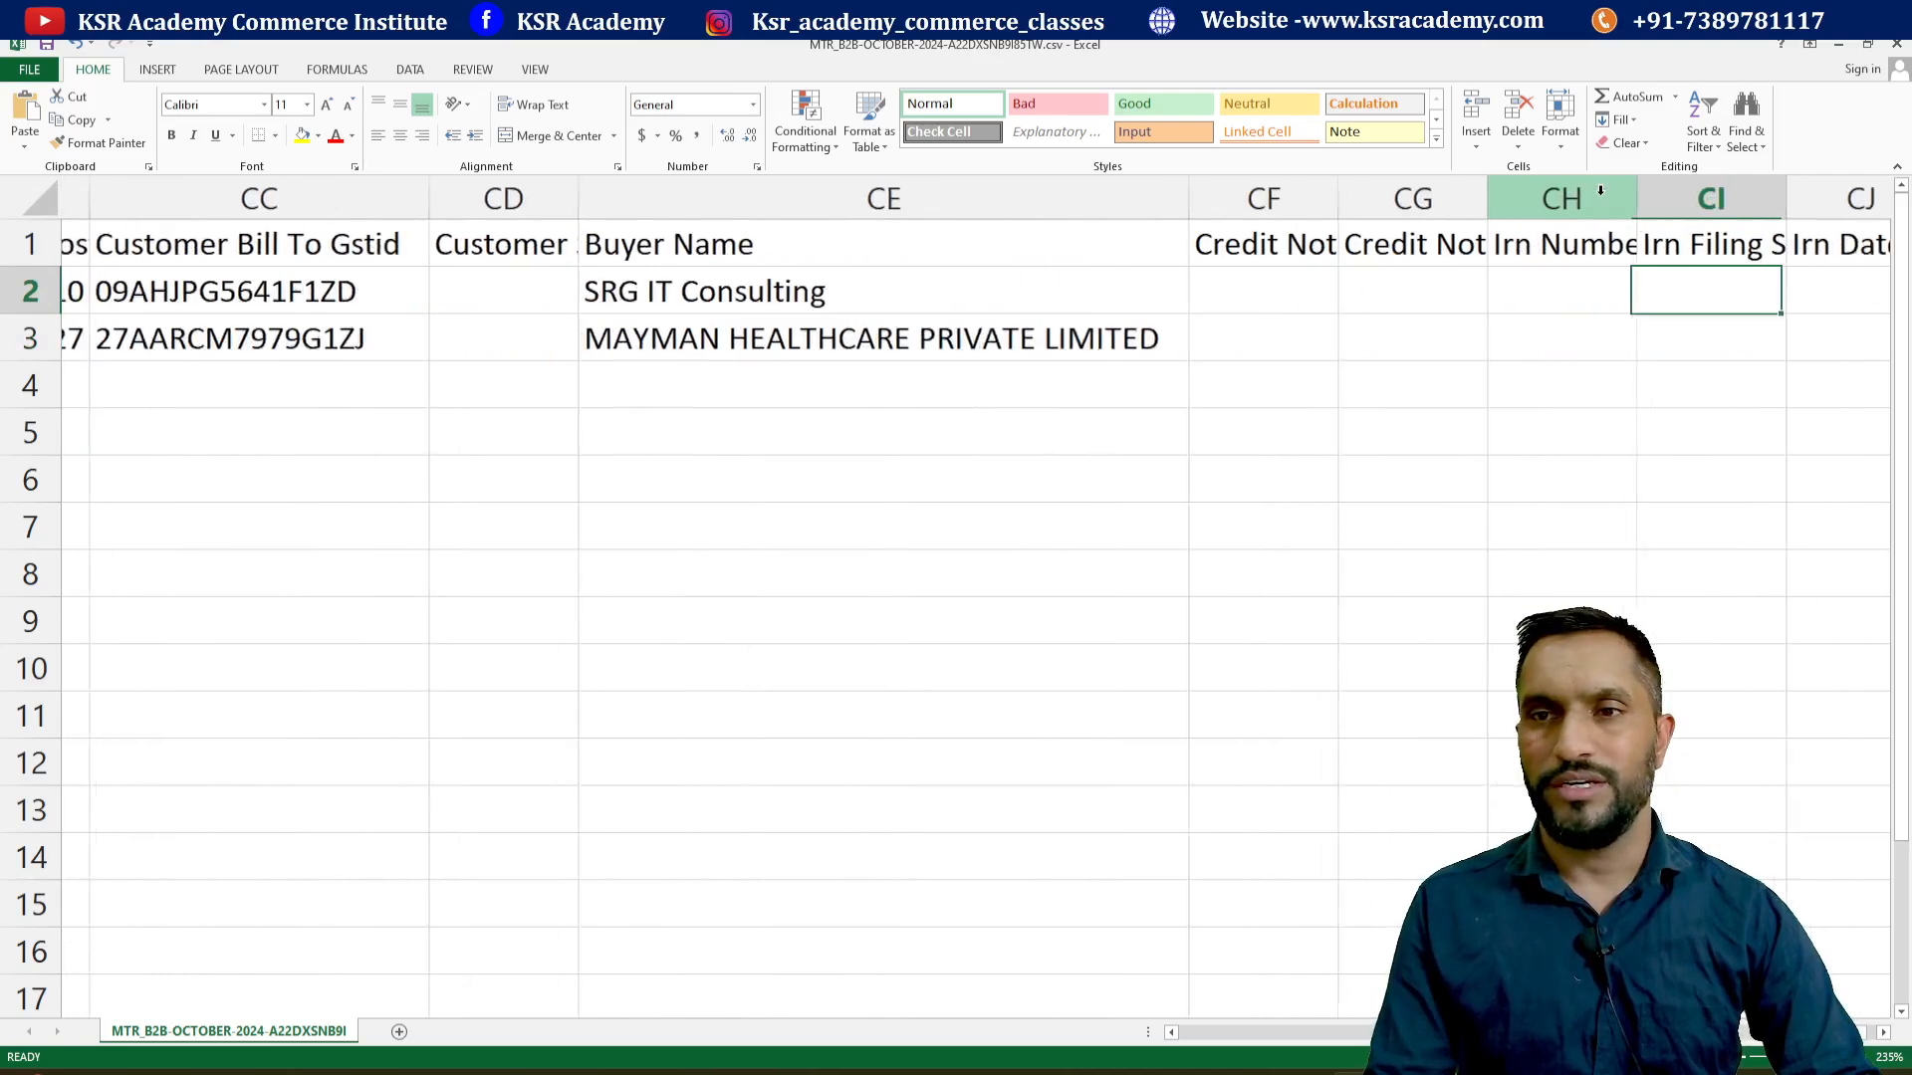
- Go back along row 2 through the TCS, gift wrap and shipping columns to the principal amounts and GST taxes
{"action": "key", "text": "Left"}
{"action": "key", "text": "Left"}
{"action": "key", "text": "Left"}
{"action": "key", "text": "Left"}
{"action": "key", "text": "Left"}
{"action": "key", "text": "Left"}
{"action": "key", "text": "Left"}
{"action": "key", "text": "Left"}
{"action": "key", "text": "Left"}
{"action": "key", "text": "Left"}
{"action": "key", "text": "Left"}
{"action": "key", "text": "Left"}
{"action": "key", "text": "Left"}
{"action": "key", "text": "Left"}
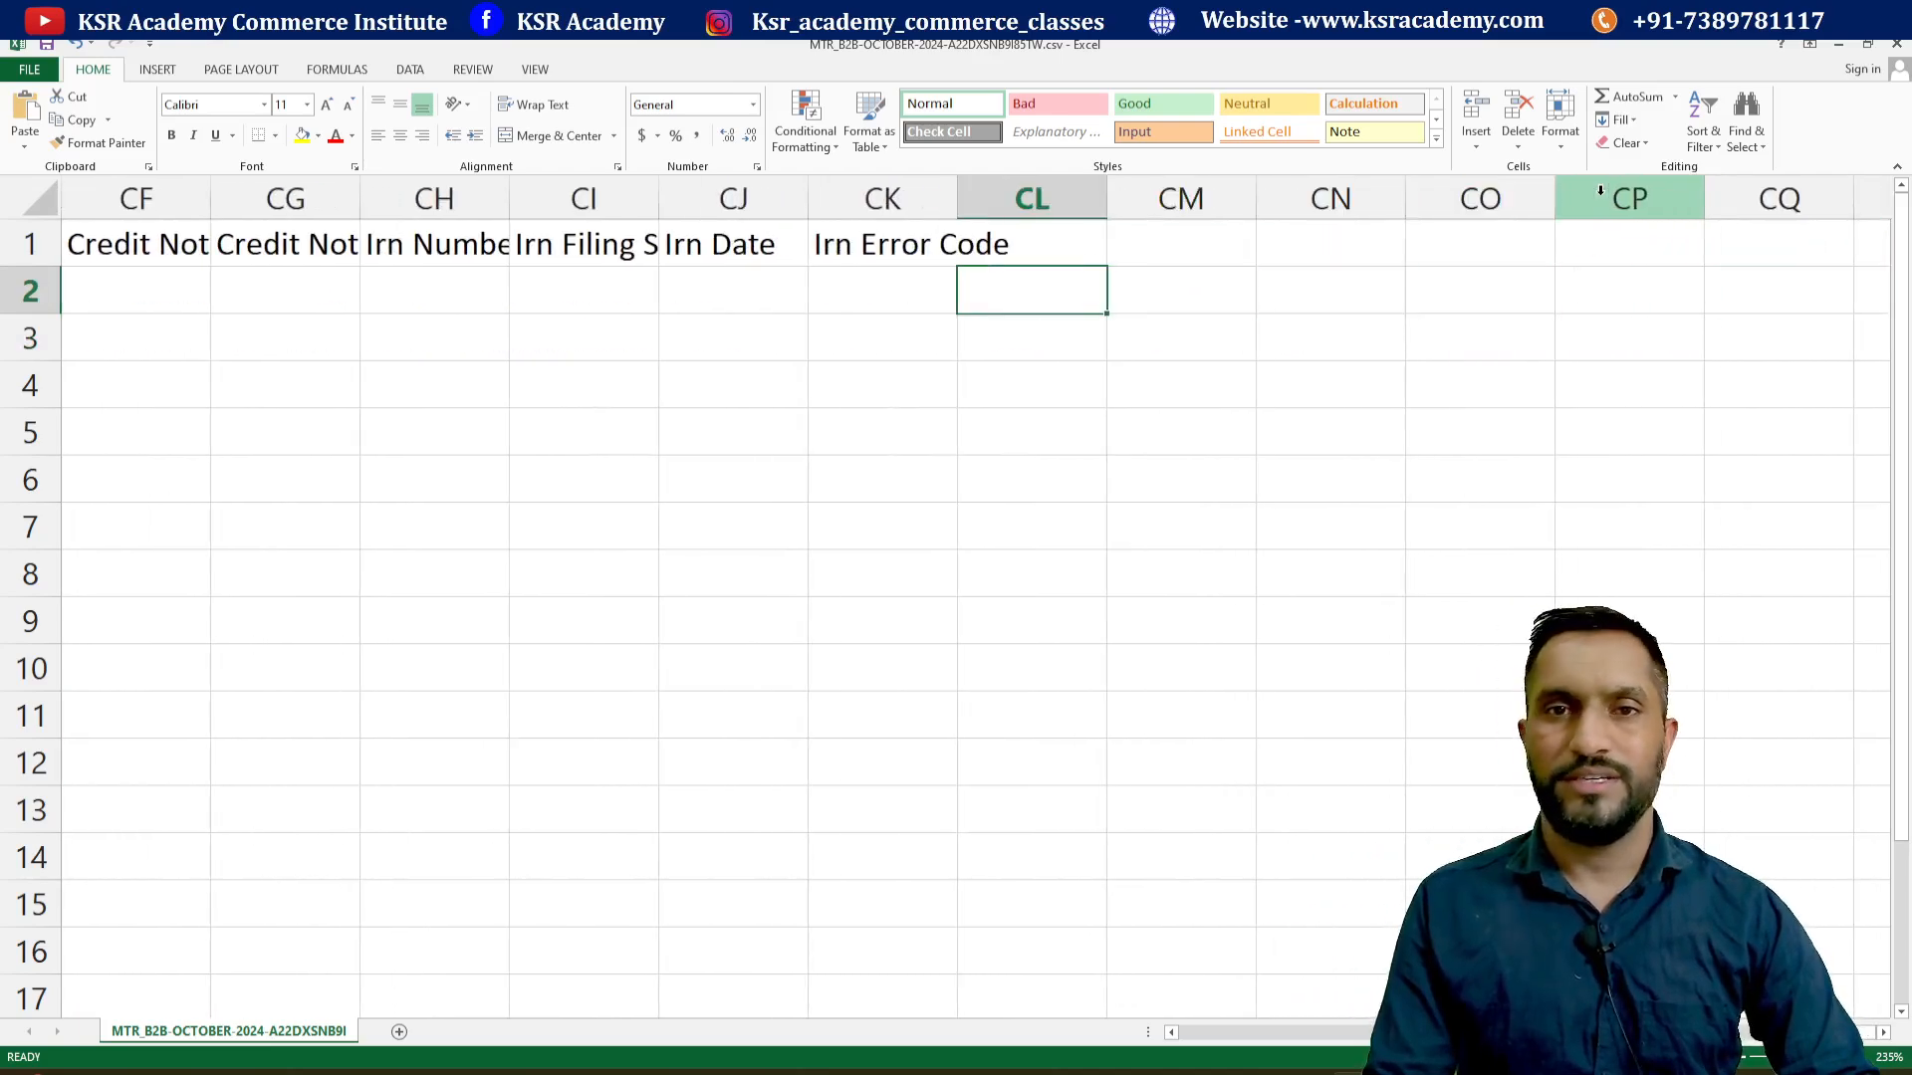
{"action": "key", "text": "Left"}
{"action": "key", "text": "Left"}
{"action": "key", "text": "Left"}
{"action": "key", "text": "Left"}
{"action": "key", "text": "Left"}
{"action": "key", "text": "Left"}
{"action": "key", "text": "Left"}
{"action": "key", "text": "Left"}
{"action": "key", "text": "Left"}
{"action": "key", "text": "Left"}
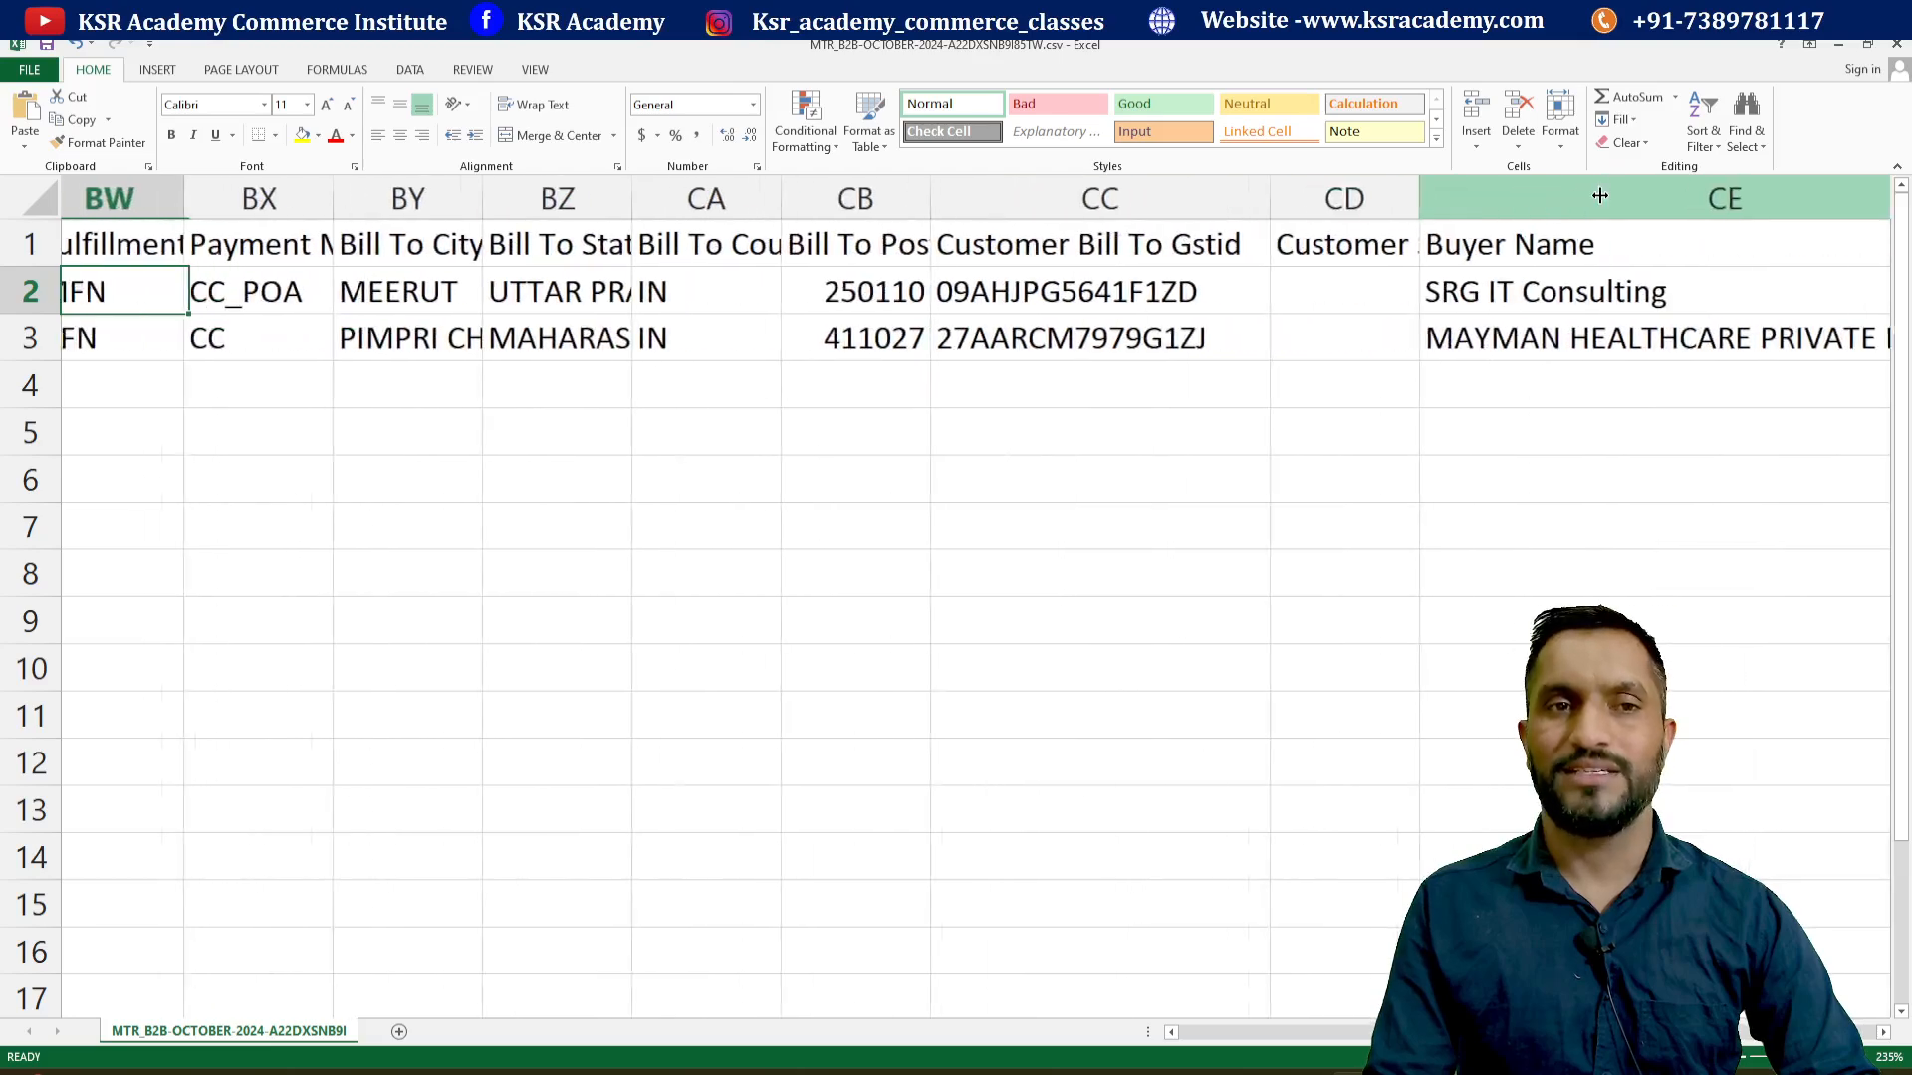
{"action": "key", "text": "Left"}
{"action": "key", "text": "Left"}
{"action": "key", "text": "Left"}
{"action": "key", "text": "Left"}
{"action": "key", "text": "Left"}
{"action": "key", "text": "Left"}
{"action": "key", "text": "Left"}
{"action": "key", "text": "Left"}
{"action": "key", "text": "Left"}
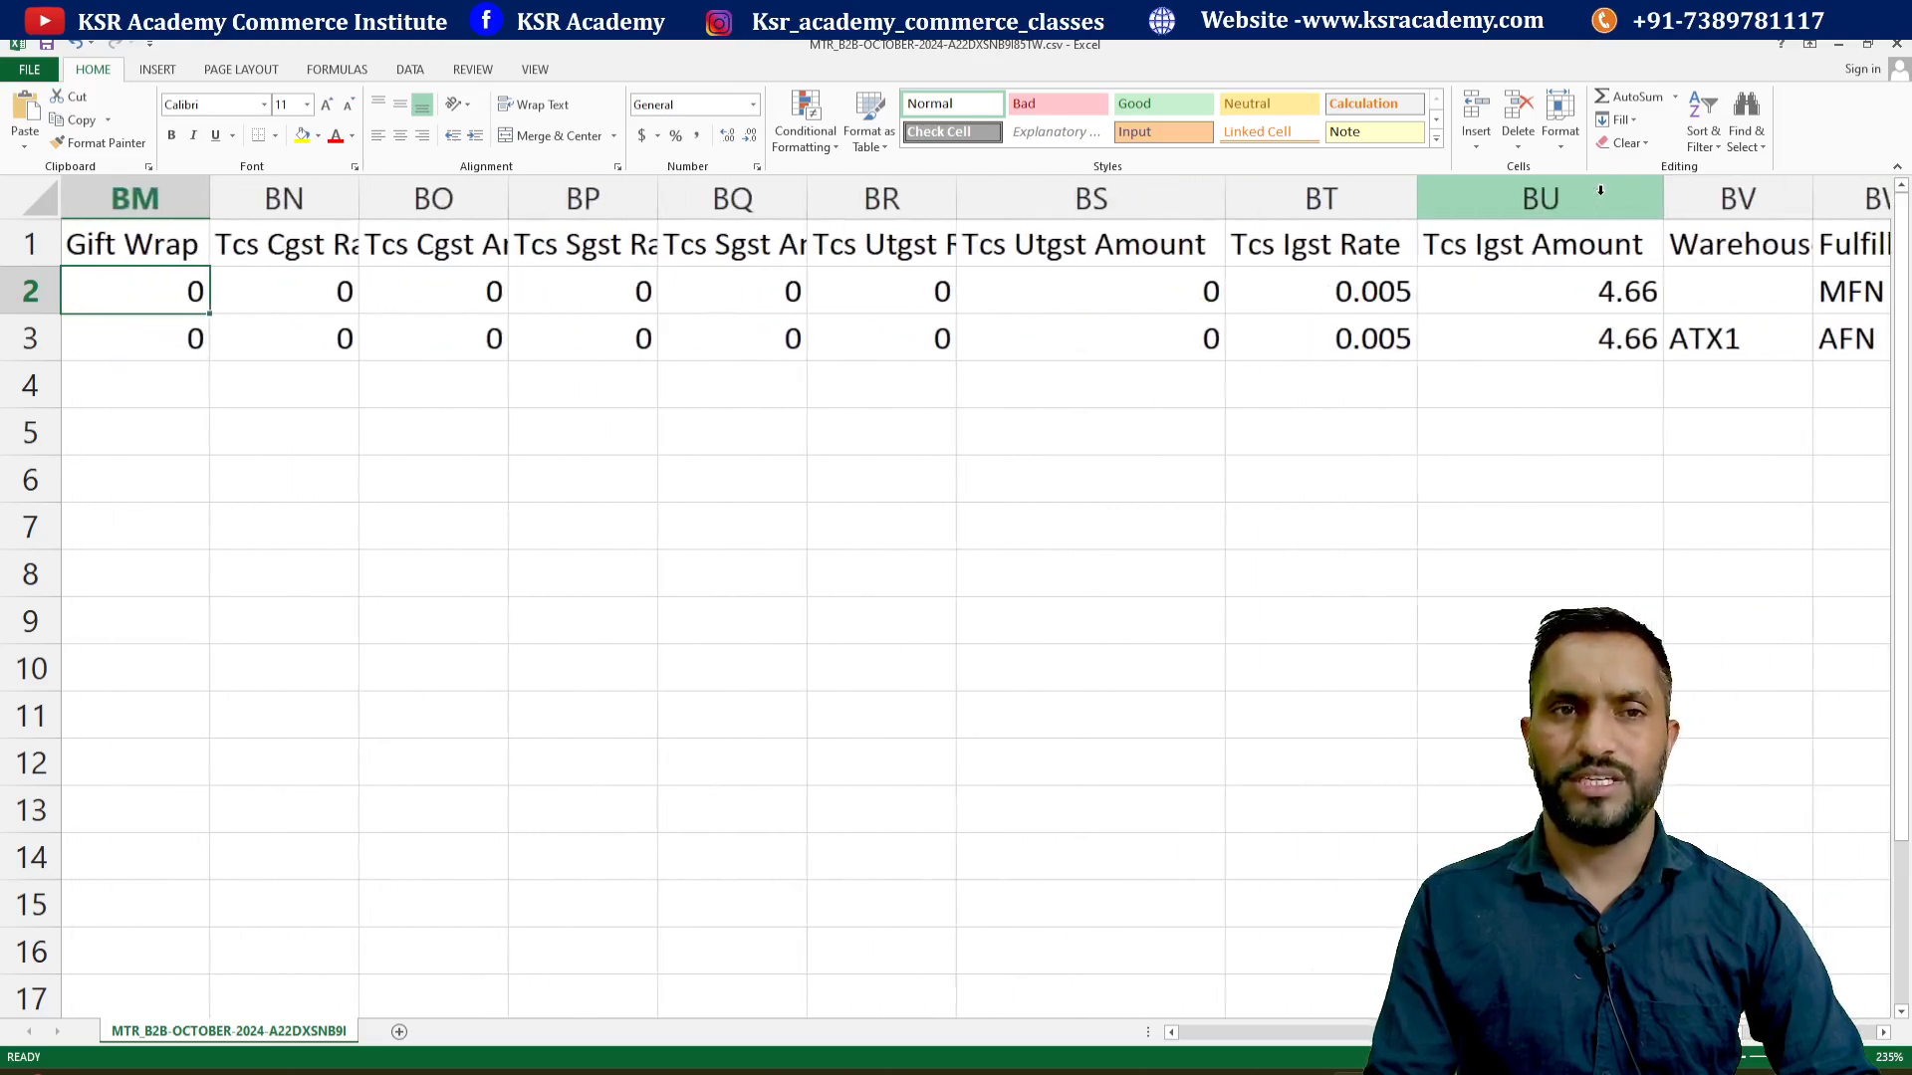
{"action": "key", "text": "Left"}
{"action": "key", "text": "Left"}
{"action": "key", "text": "Left"}
{"action": "key", "text": "Left"}
{"action": "key", "text": "Left"}
{"action": "key", "text": "Left"}
{"action": "key", "text": "Left"}
{"action": "key", "text": "Left"}
{"action": "key", "text": "Left"}
{"action": "key", "text": "Left"}
{"action": "key", "text": "Left"}
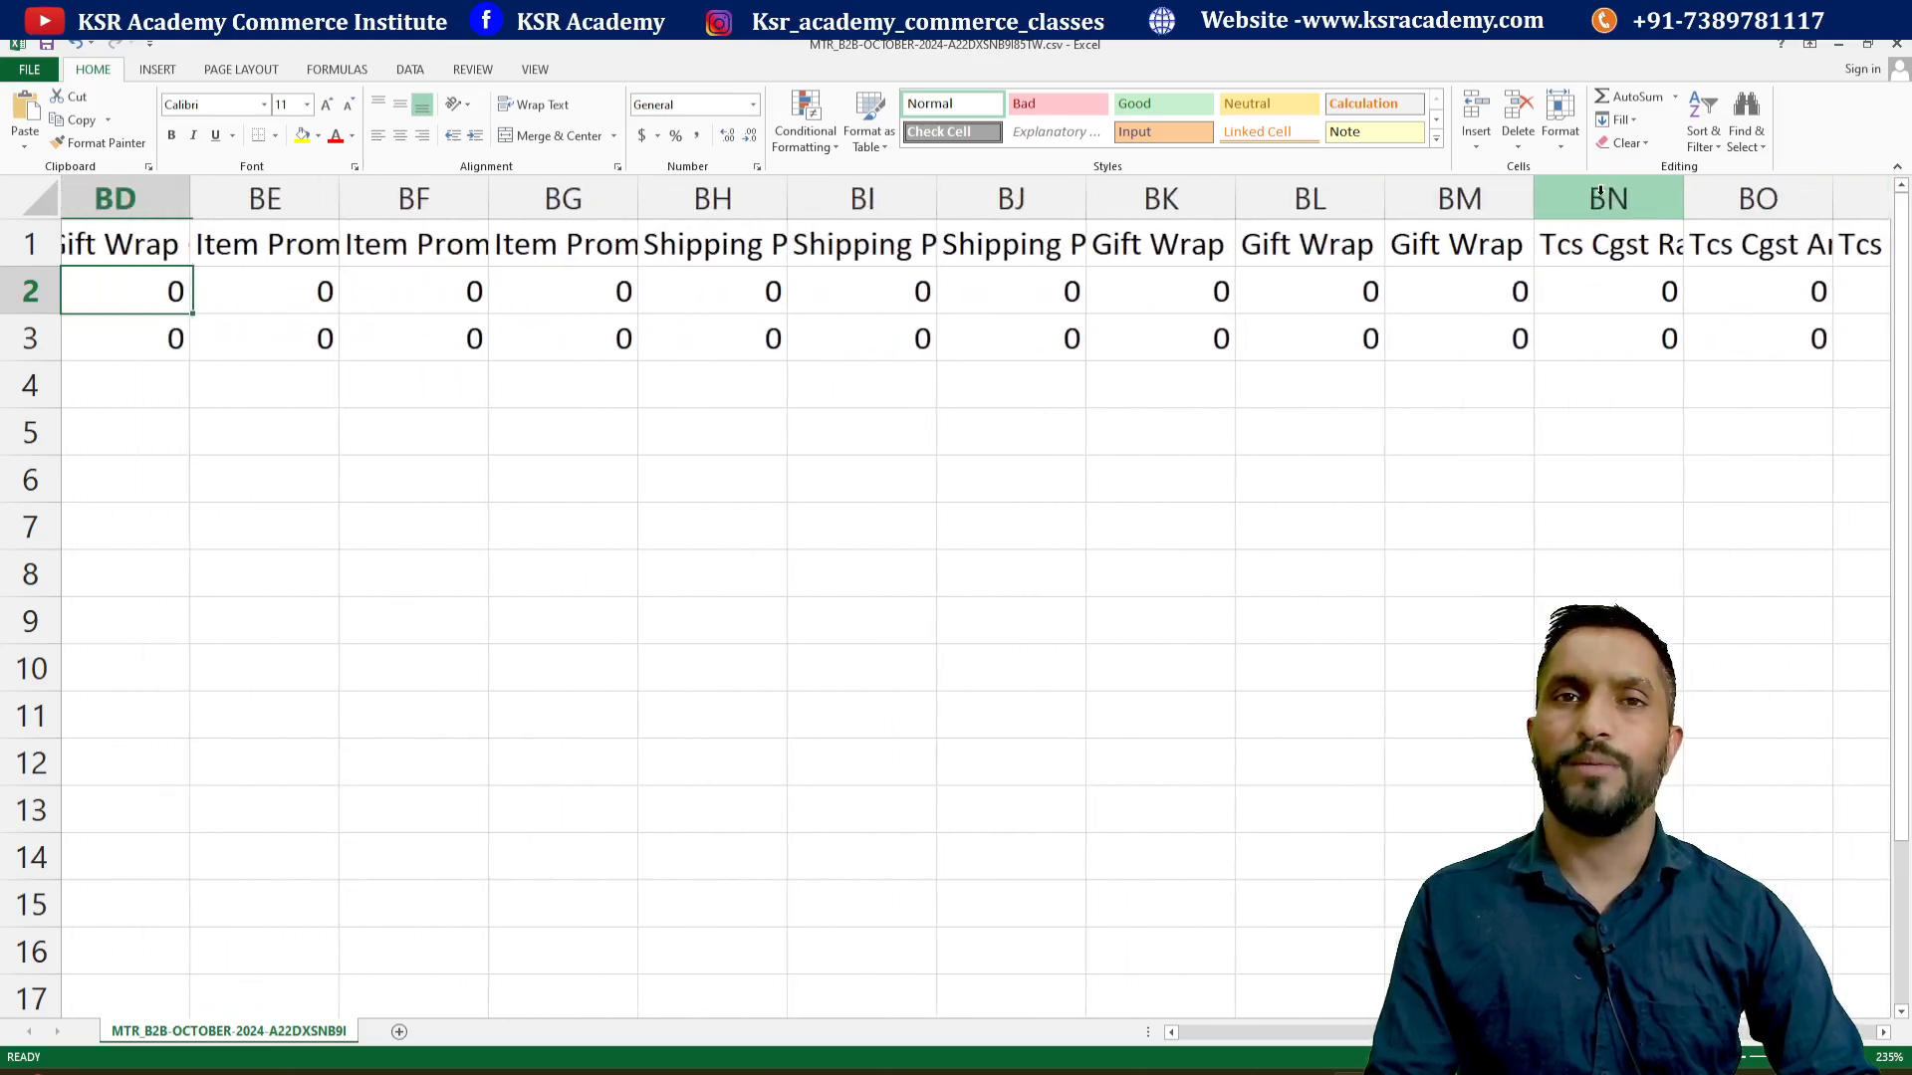
{"action": "key", "text": "Left"}
{"action": "key", "text": "Left"}
{"action": "key", "text": "Left"}
{"action": "key", "text": "Left"}
{"action": "key", "text": "Left"}
{"action": "key", "text": "Left"}
{"action": "key", "text": "Left"}
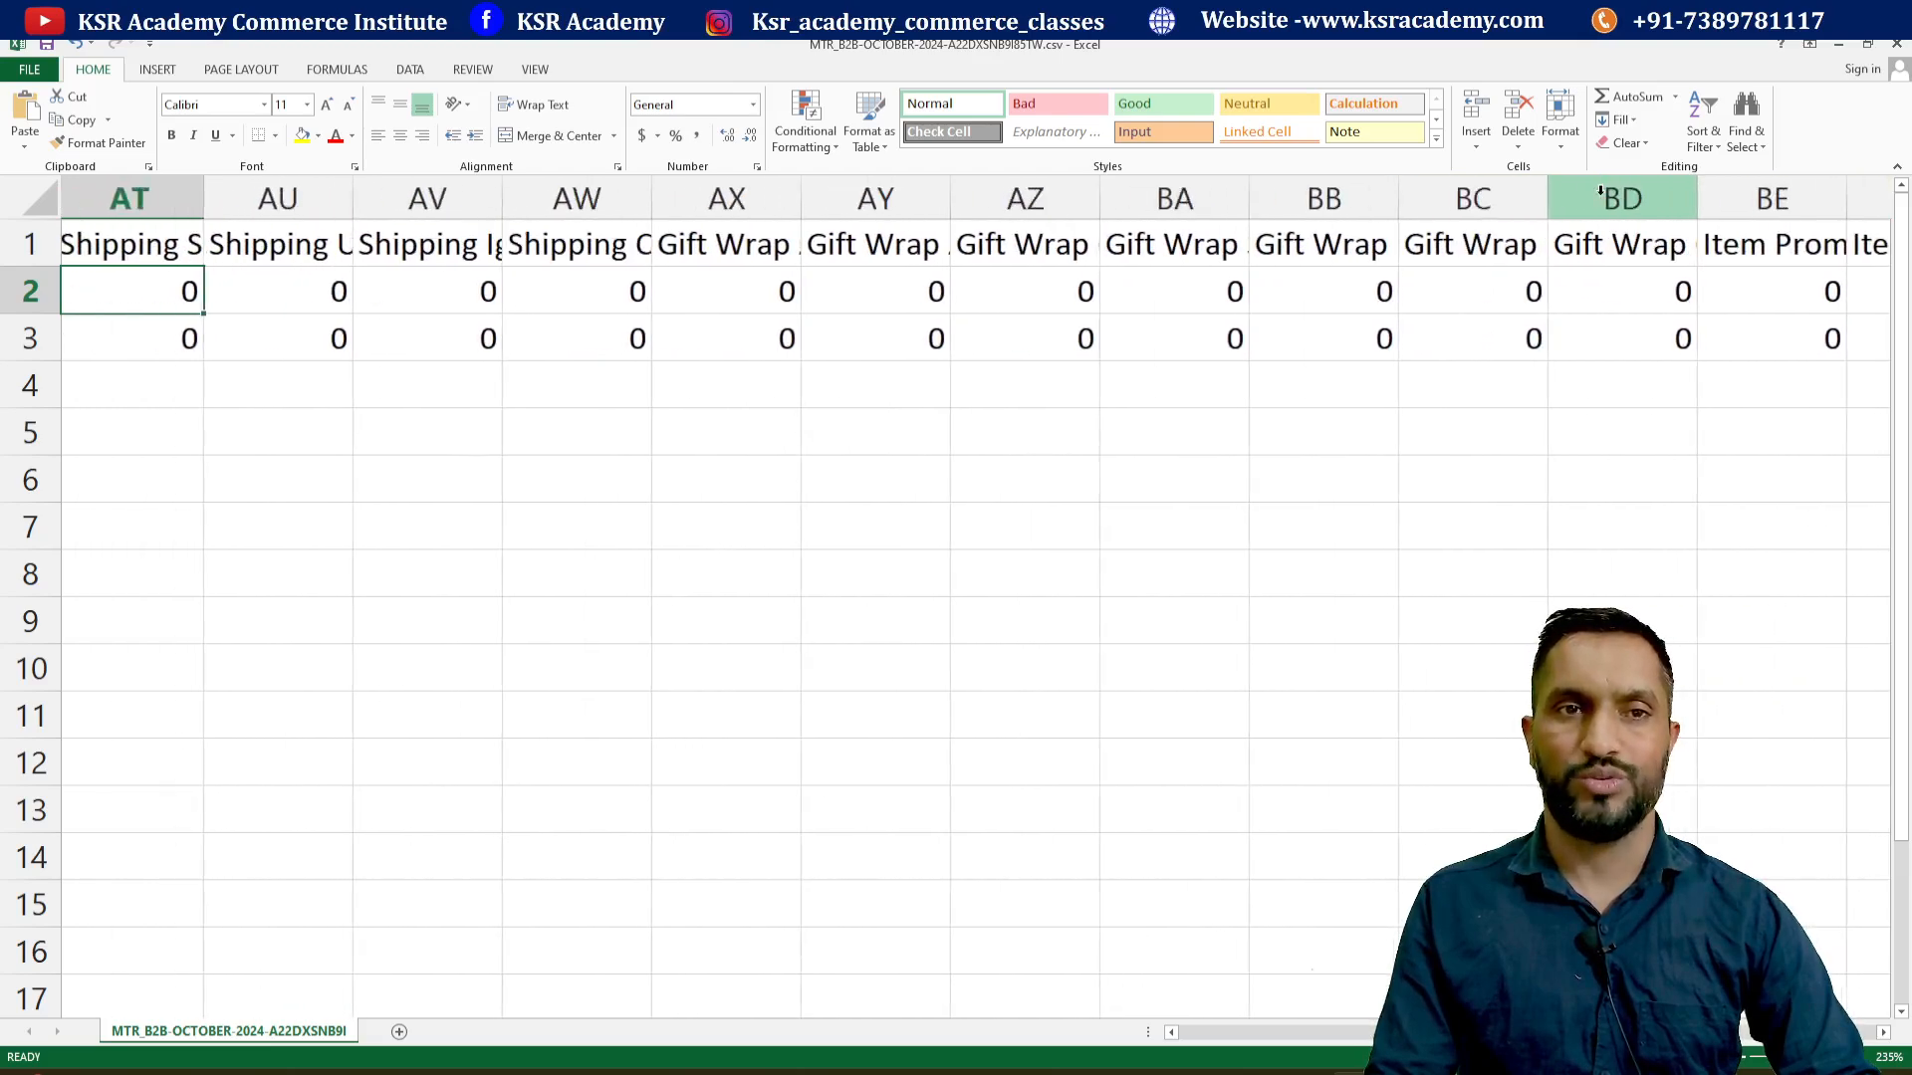
{"action": "key", "text": "Left"}
{"action": "key", "text": "Left"}
{"action": "key", "text": "Left"}
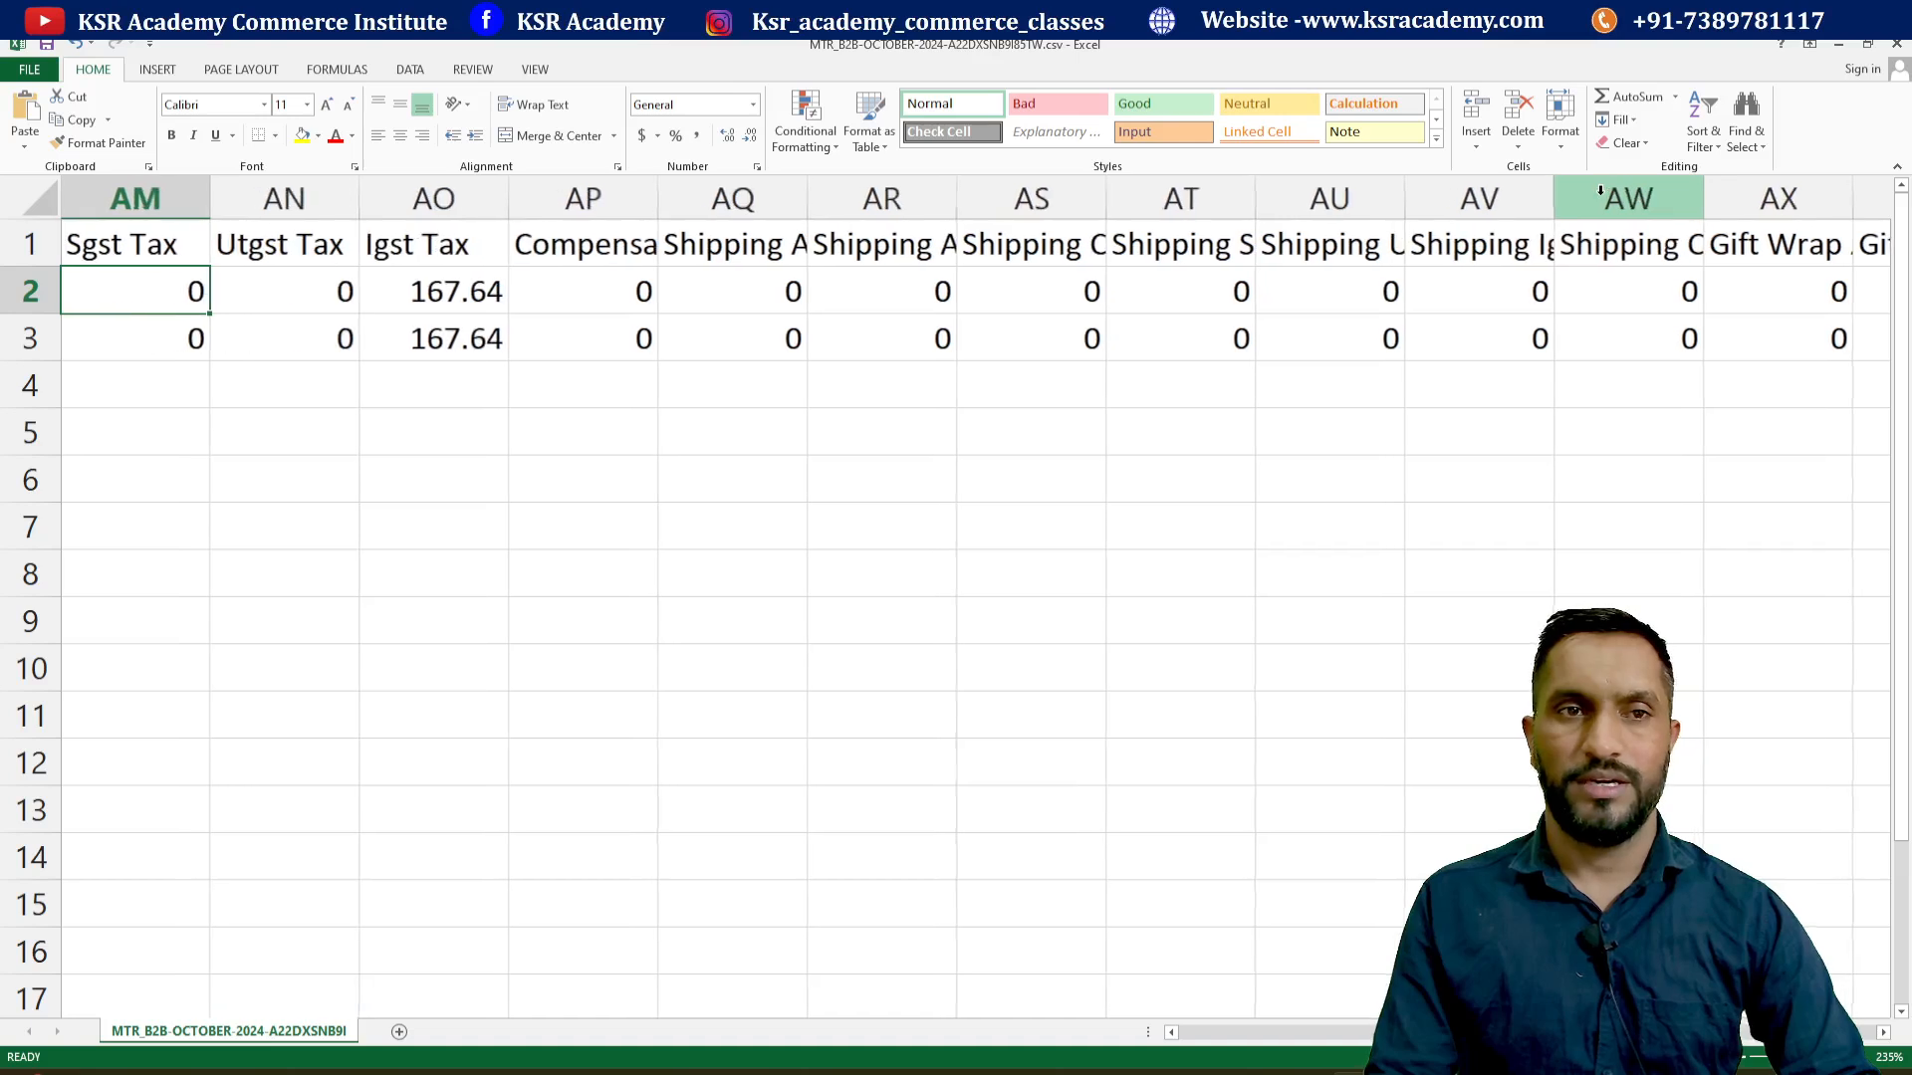
{"action": "key", "text": "Left"}
{"action": "key", "text": "Left"}
{"action": "key", "text": "Left"}
{"action": "key", "text": "Left"}
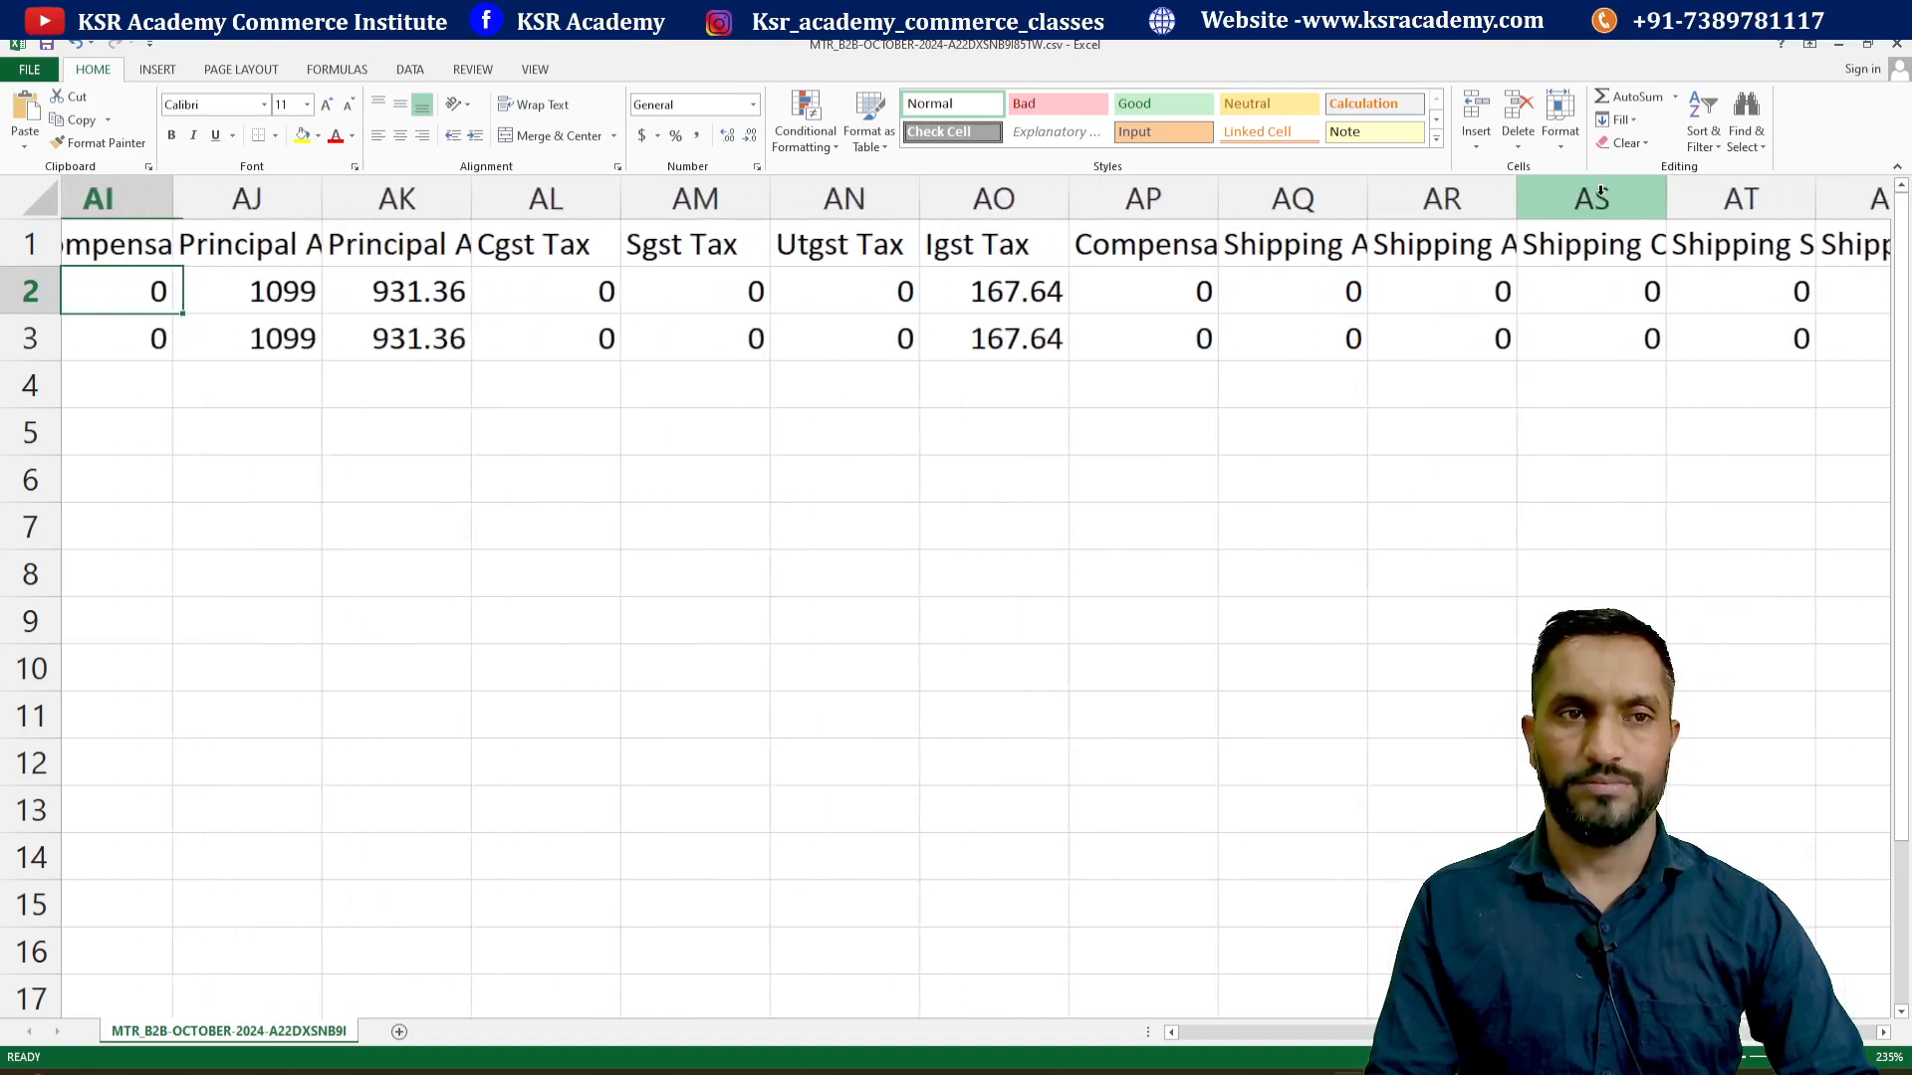
- Compare the two principal amounts in AJ2 and AK2 with the Igst Tax in AO2
{"action": "key", "text": "Right"}
{"action": "key", "text": "Right"}
{"action": "key", "text": "Right"}
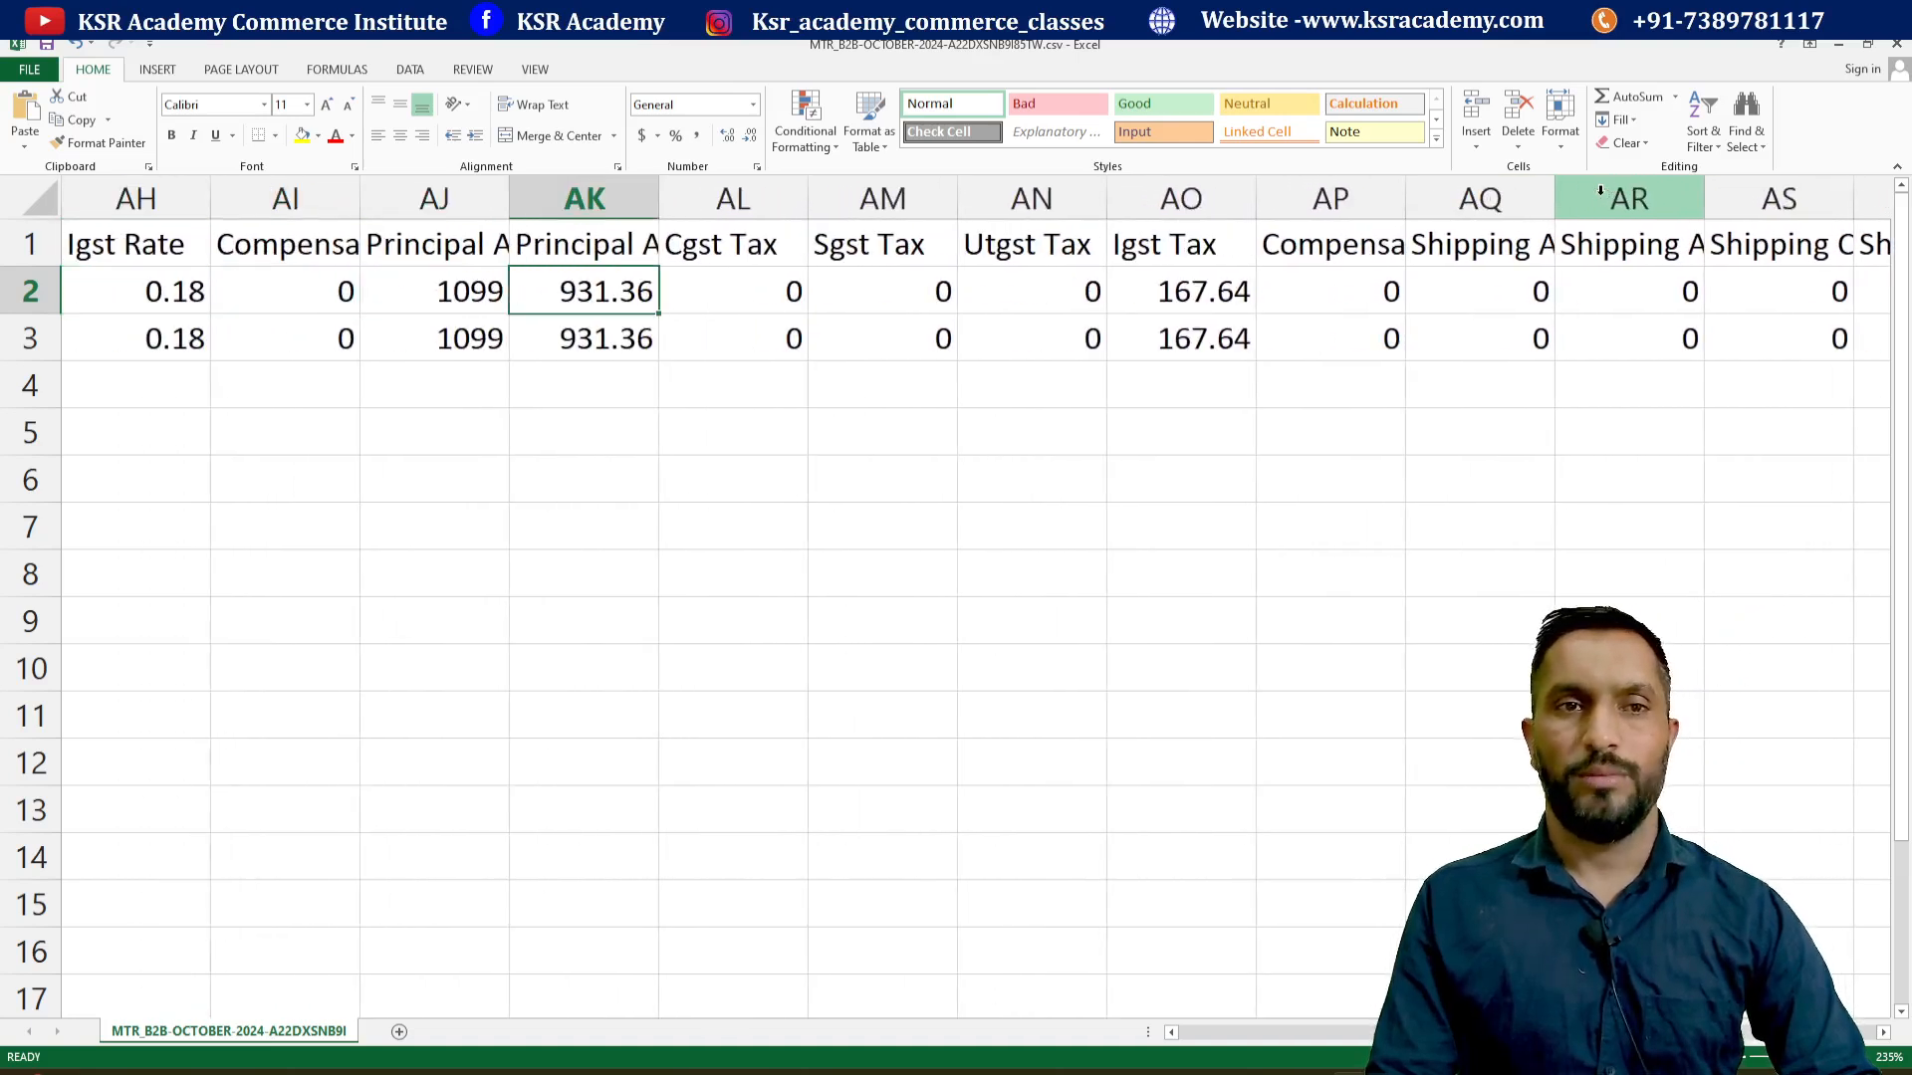
{"action": "key", "text": "Left"}
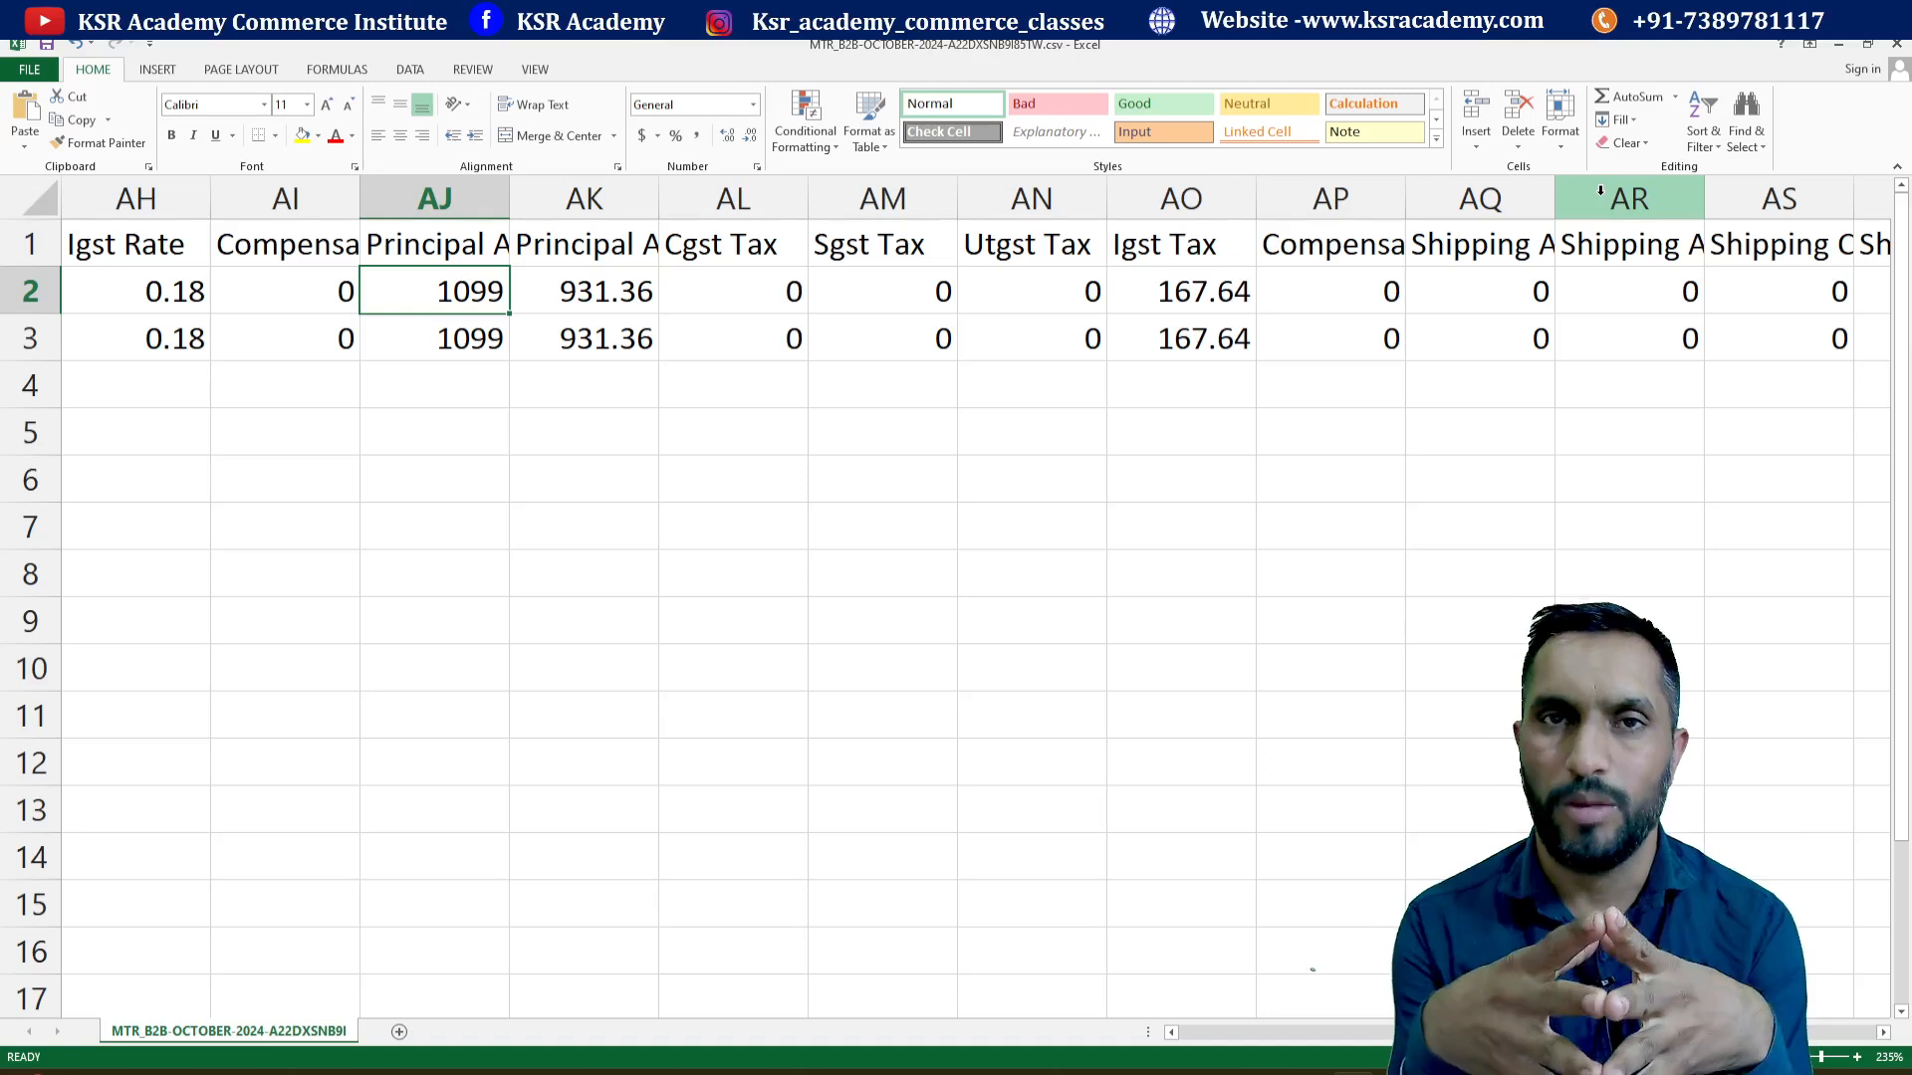
{"action": "key", "text": "Right"}
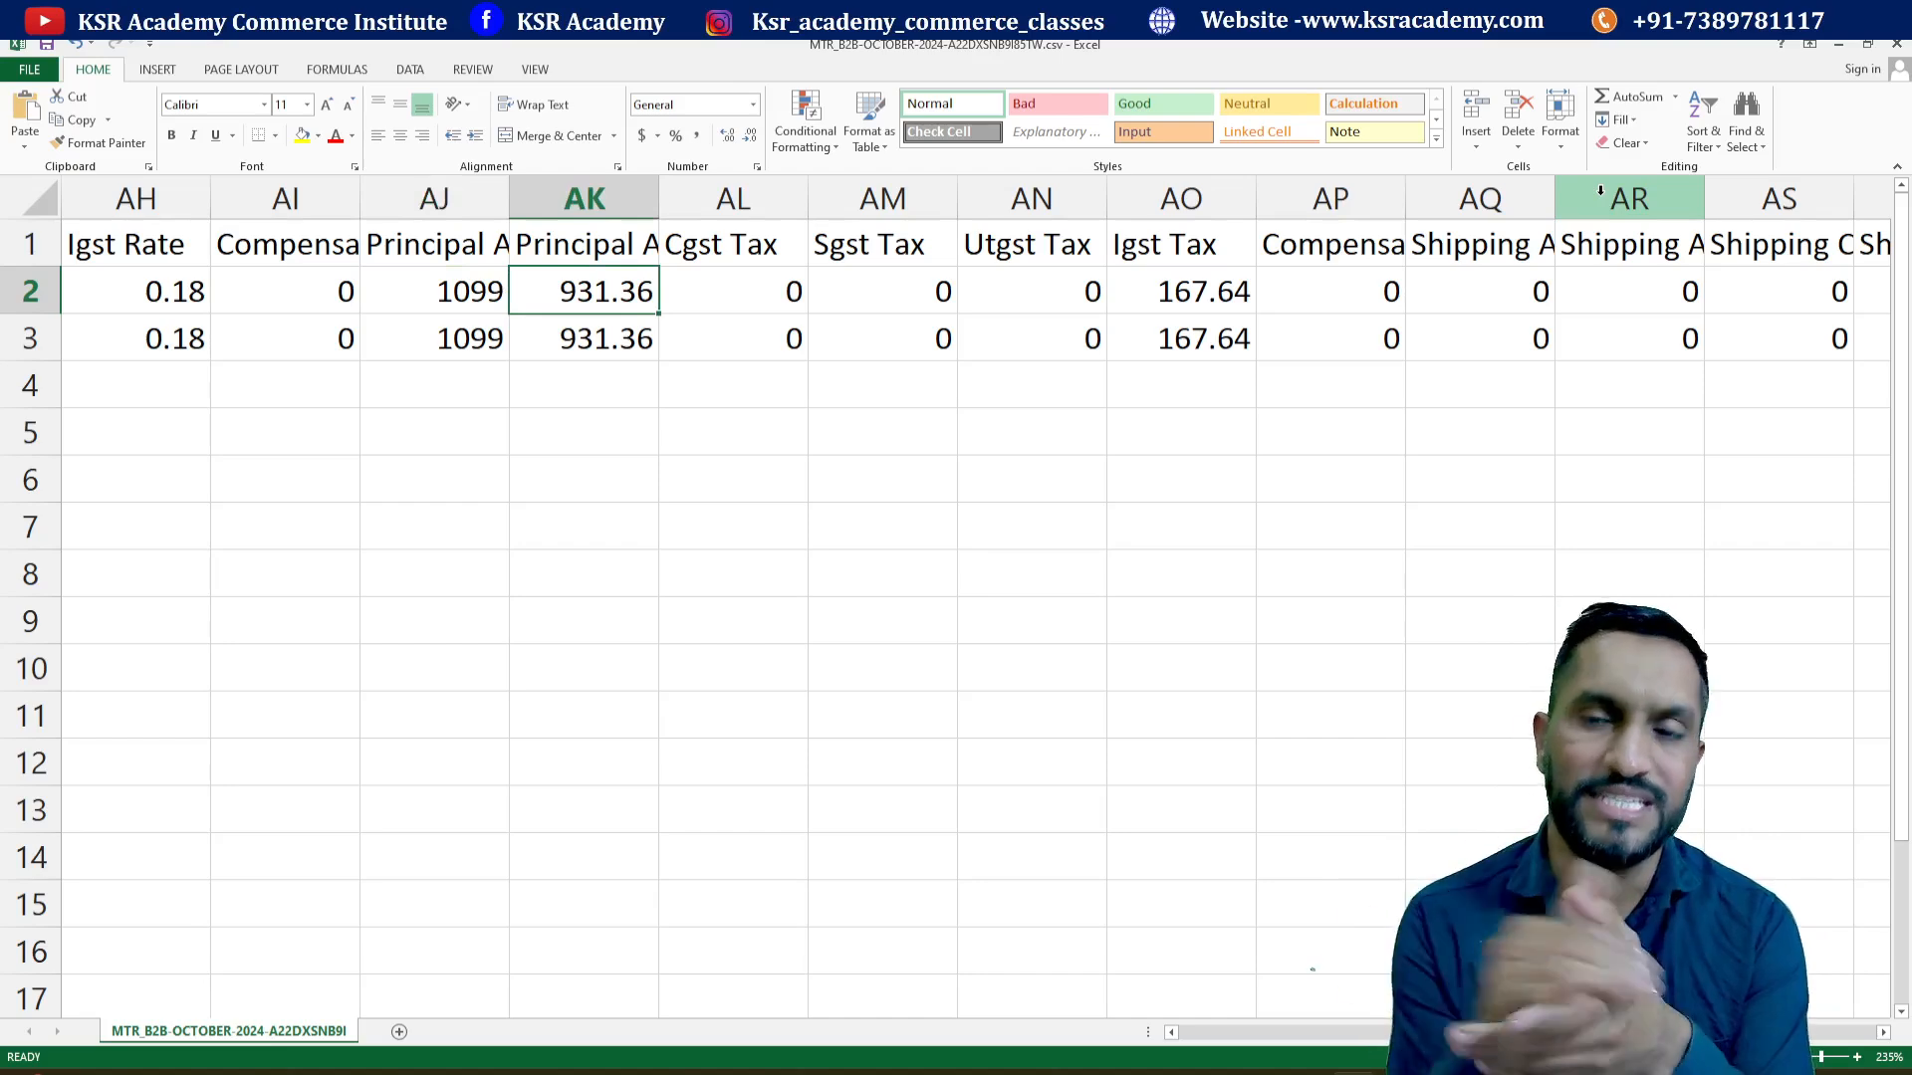
{"action": "key", "text": "Right"}
{"action": "key", "text": "Right"}
{"action": "key", "text": "Right"}
{"action": "key", "text": "Right"}
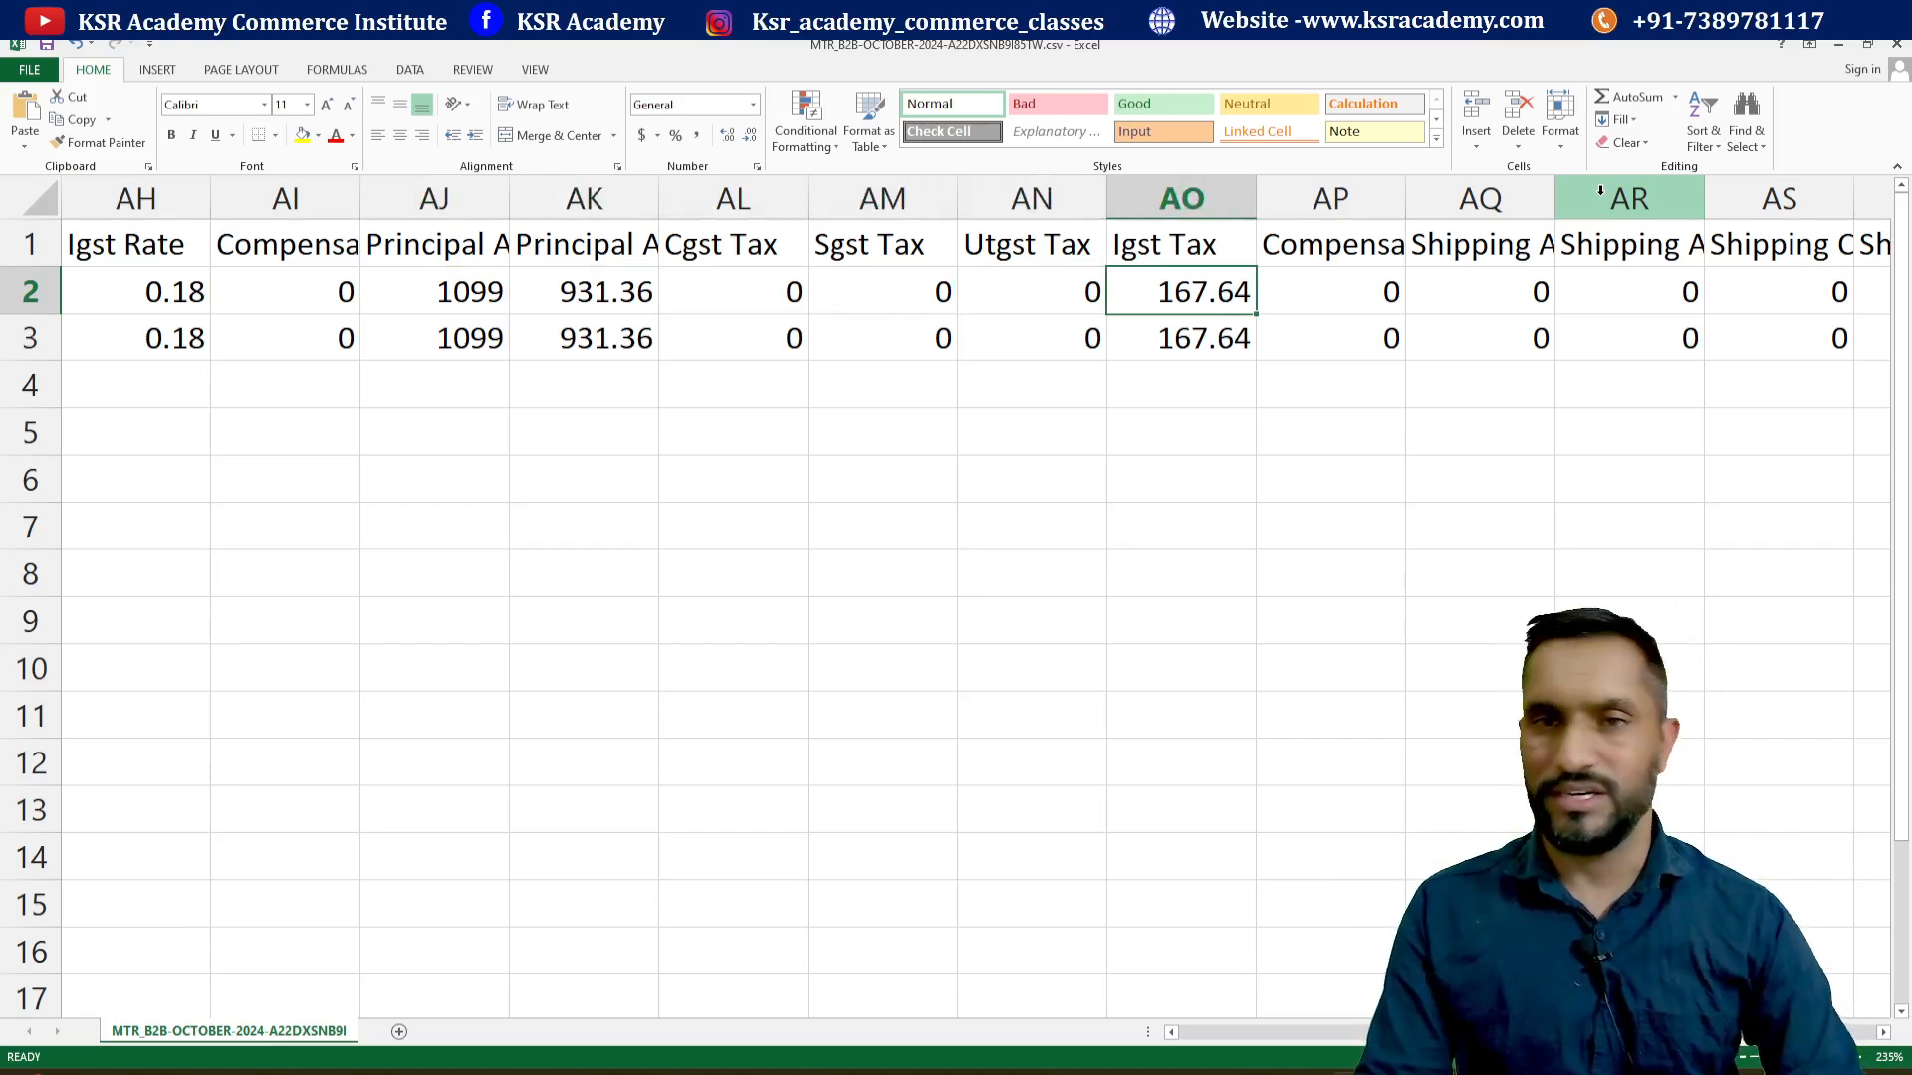
{"action": "key", "text": "Left"}
{"action": "key", "text": "Left"}
{"action": "key", "text": "Left"}
{"action": "key", "text": "Left"}
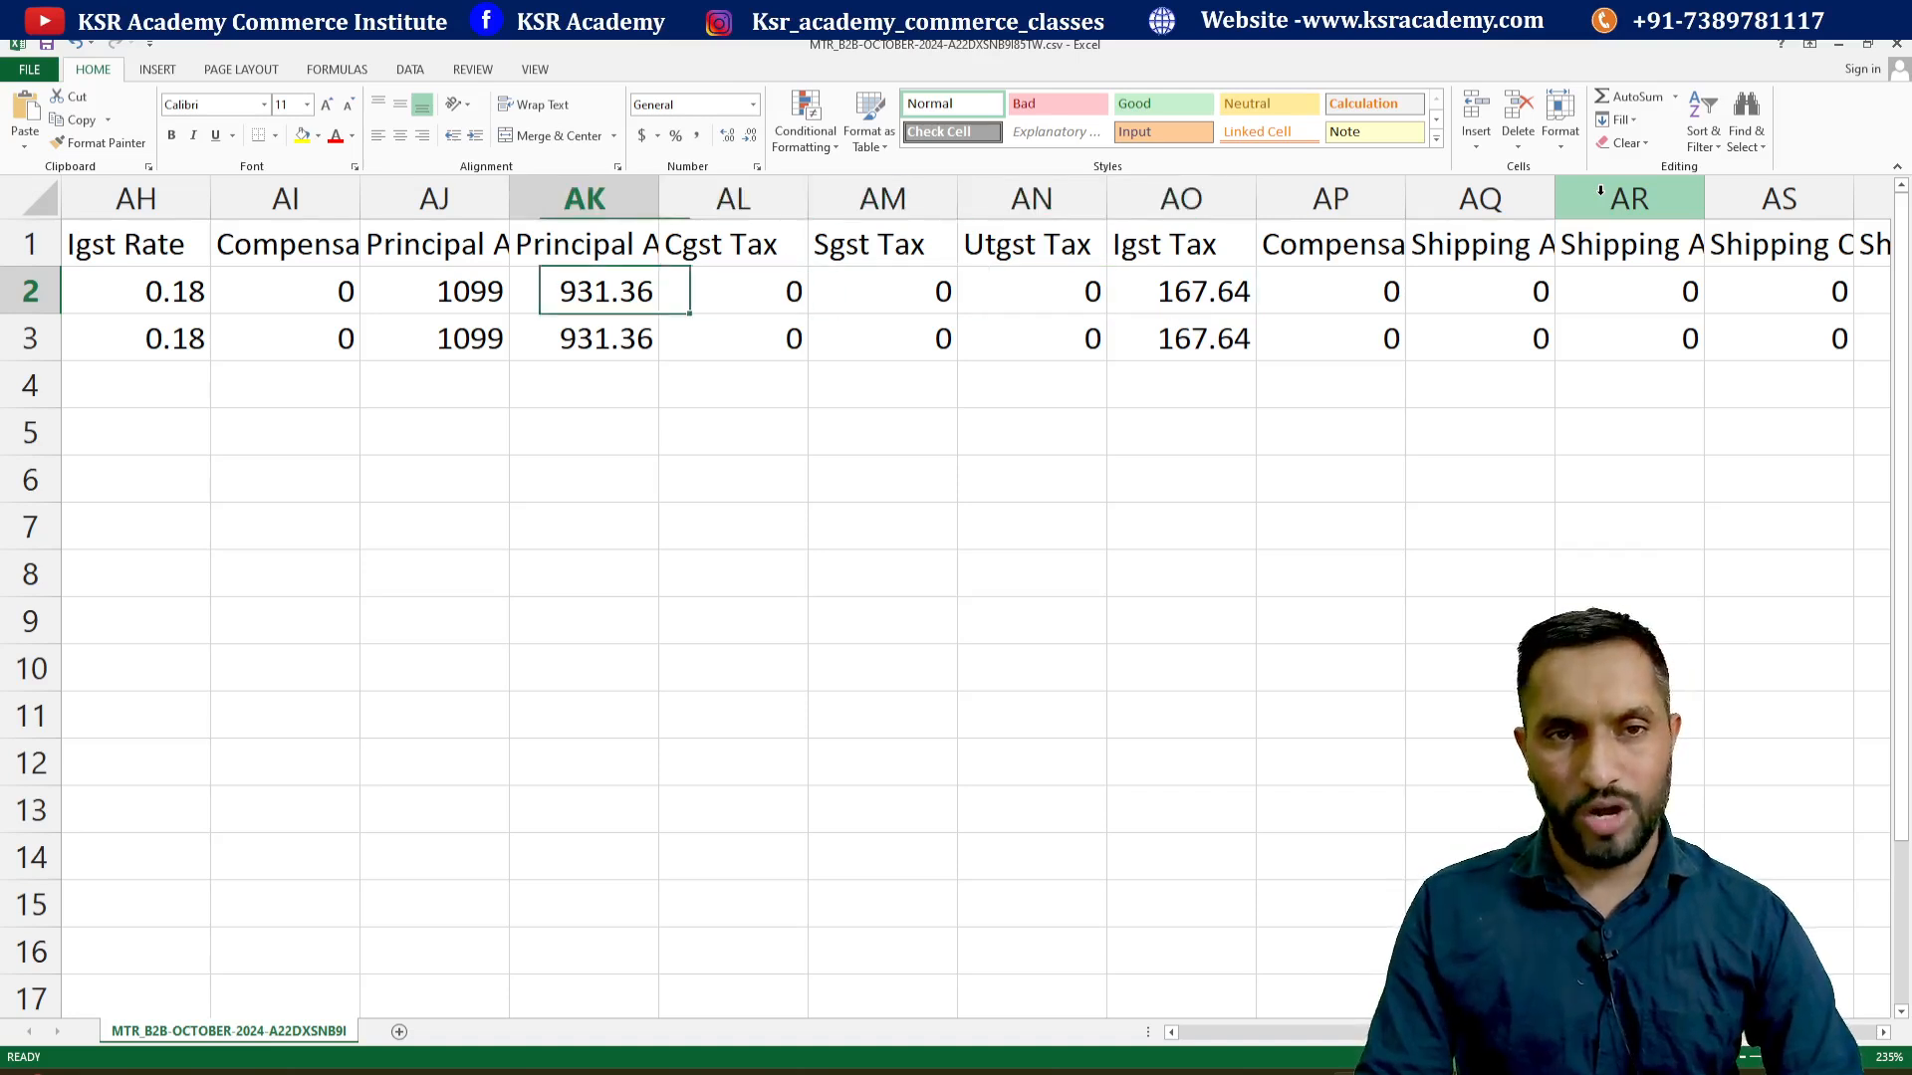
- Calculate 0.50 percent TCS on the principal amount by entering =931.36*.50/100 in cell AL5
{"action": "key", "text": "Down"}
{"action": "key", "text": "Down"}
{"action": "key", "text": "Down"}
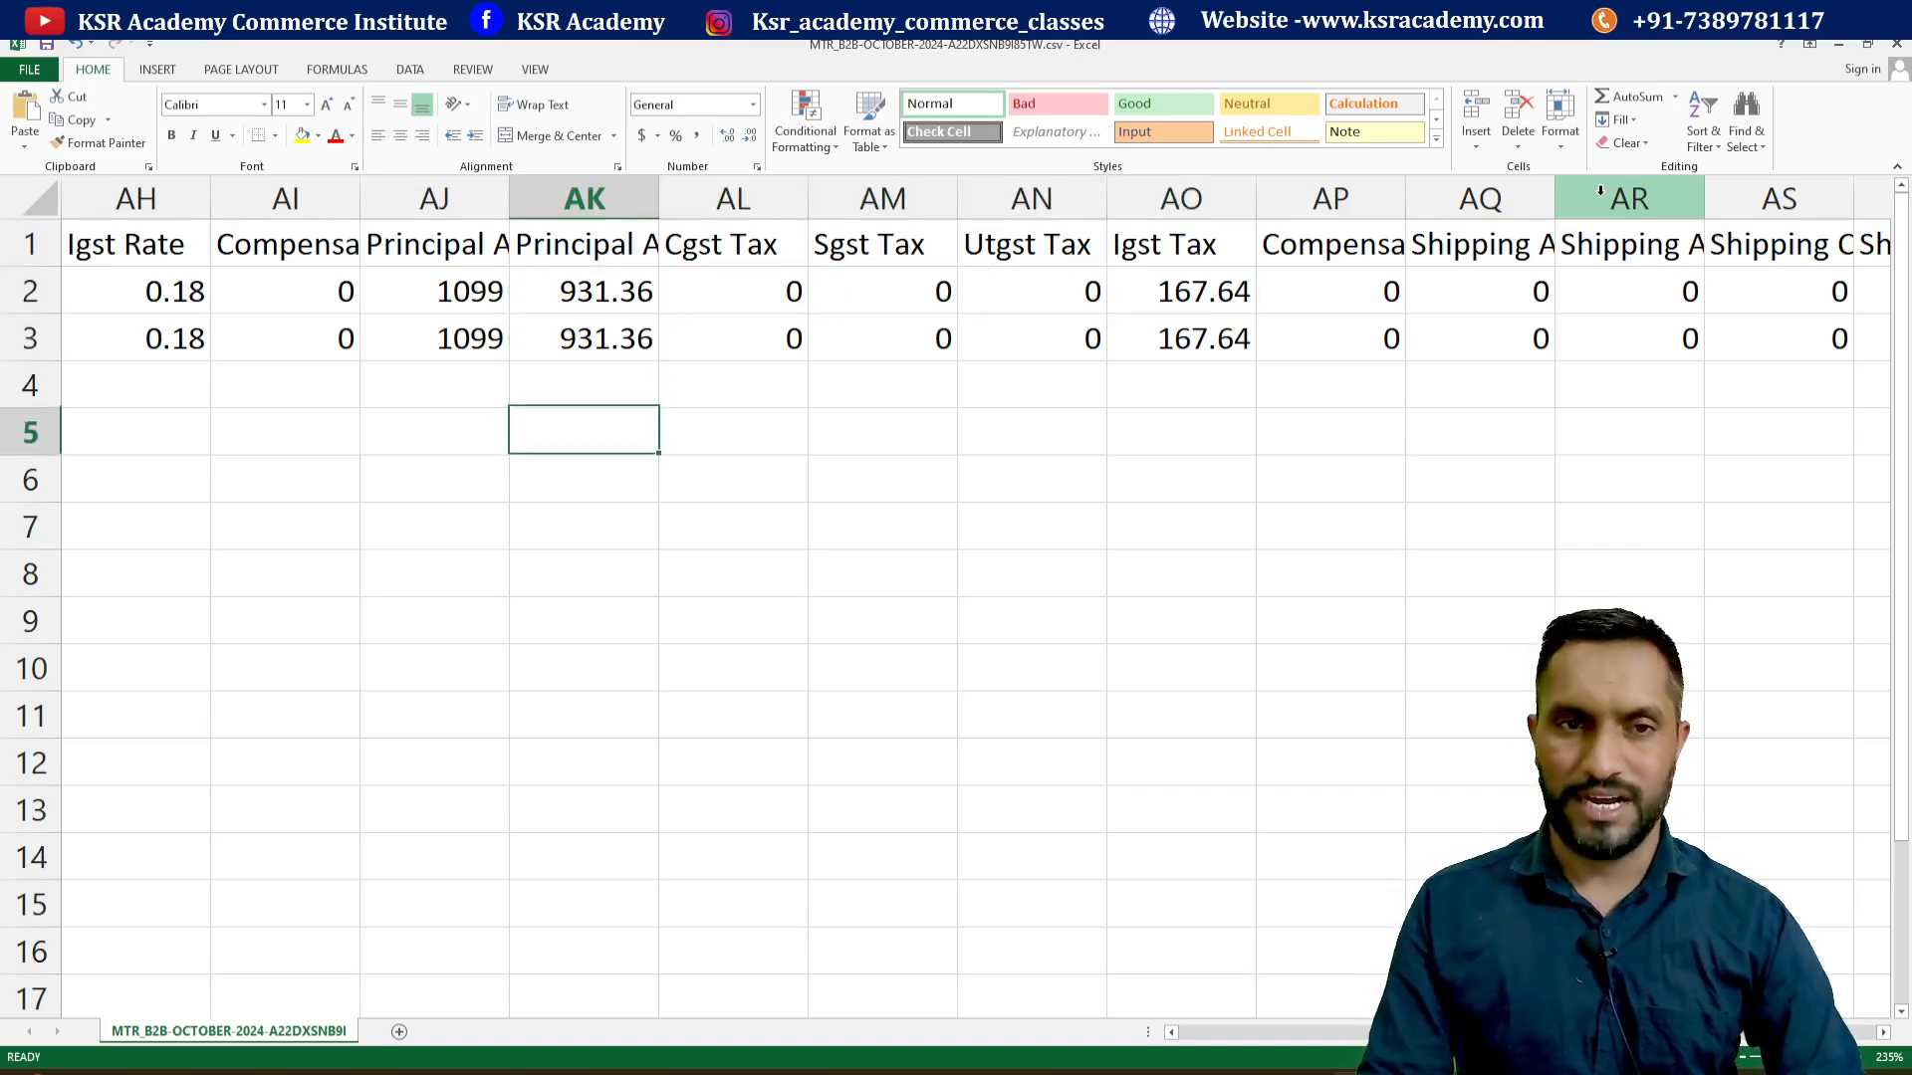
{"action": "key", "text": "Right"}
{"action": "type", "text": "=9"}
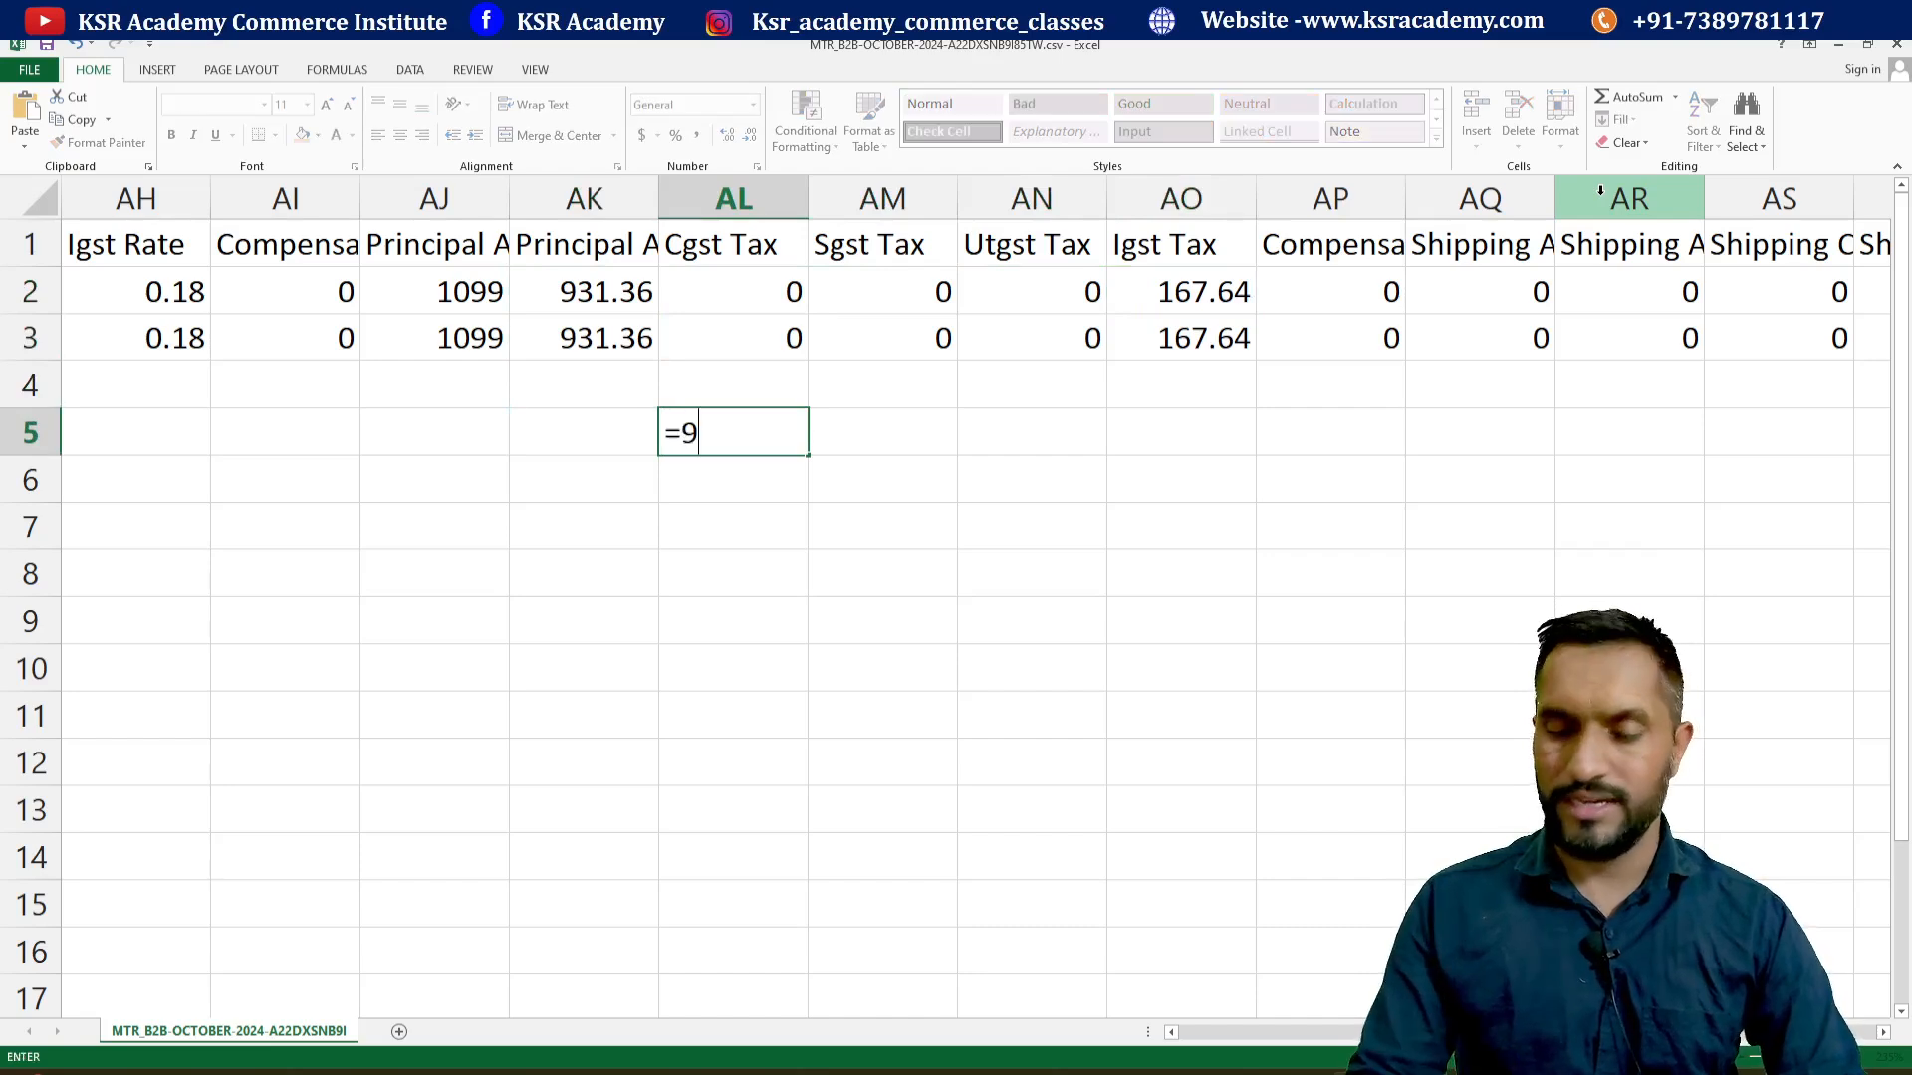
{"action": "type", "text": "31.36*"}
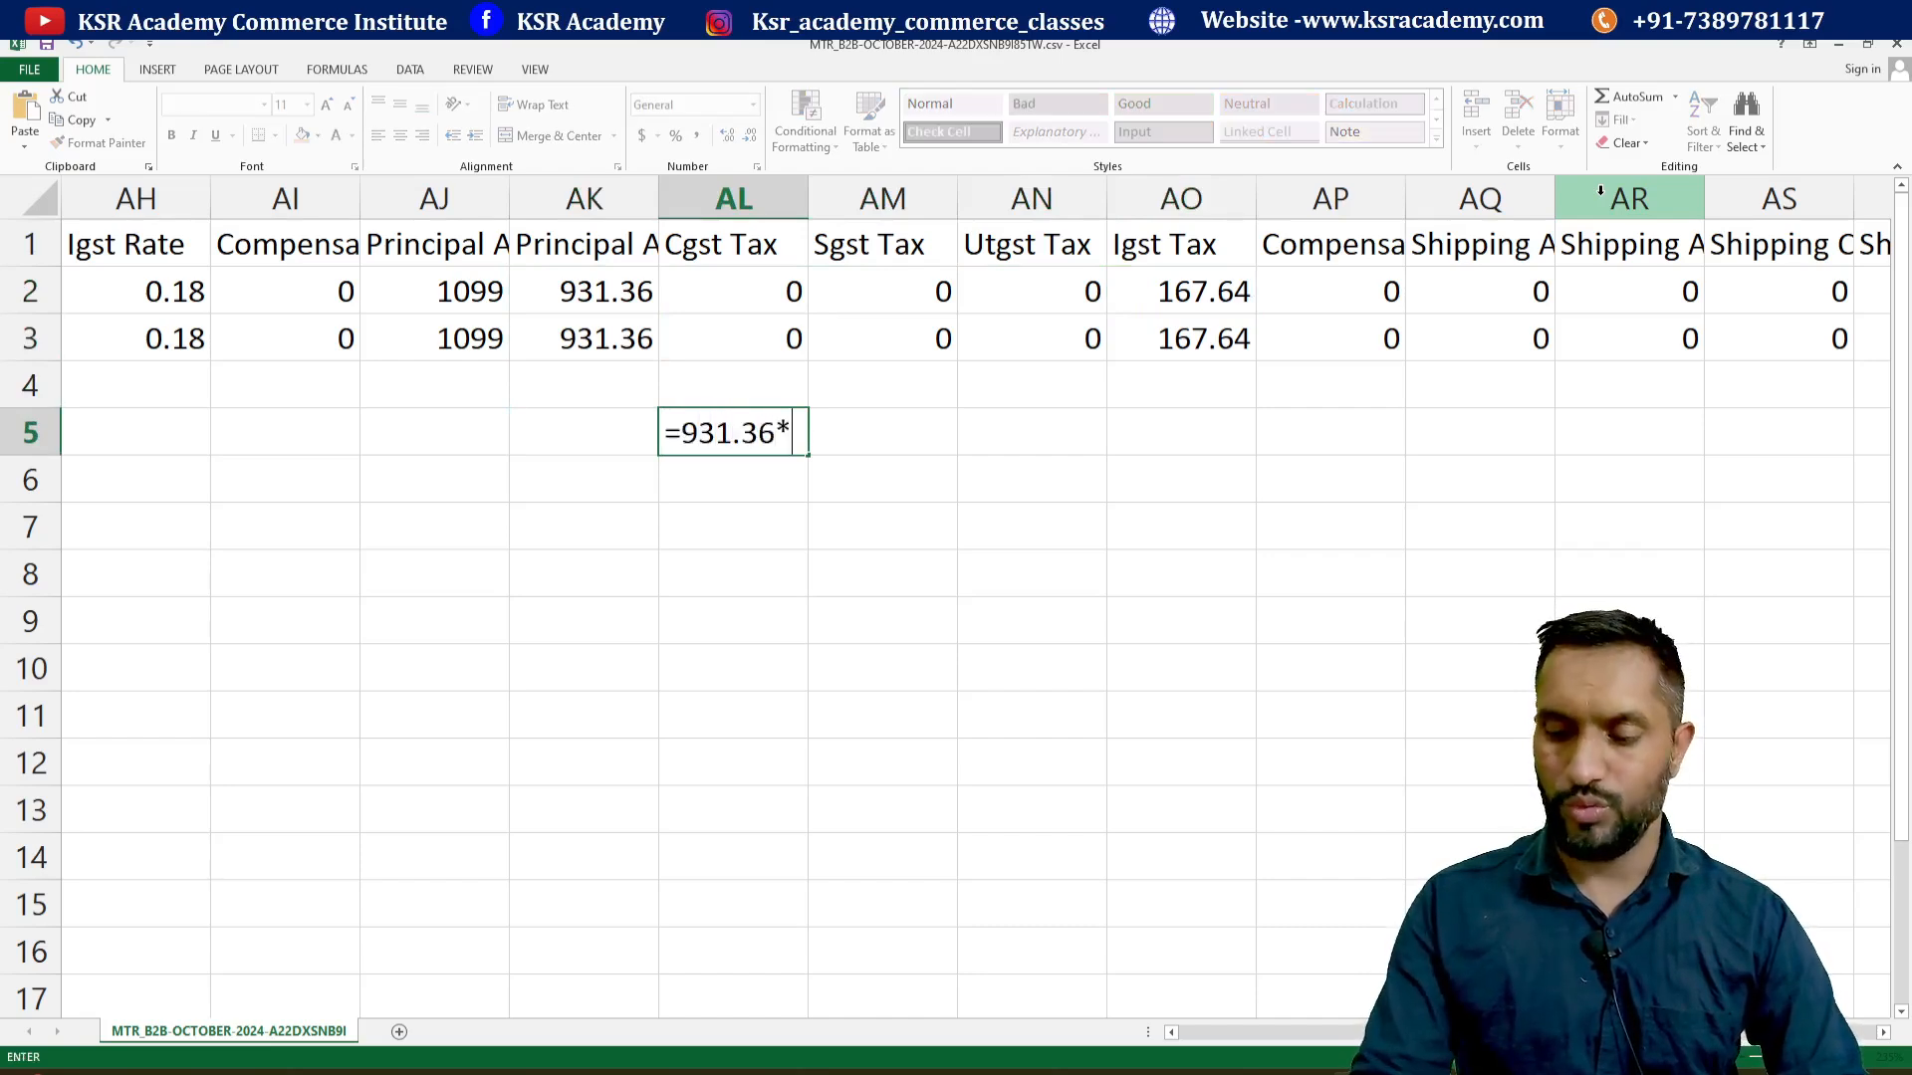
{"action": "type", "text": ".50/100"}
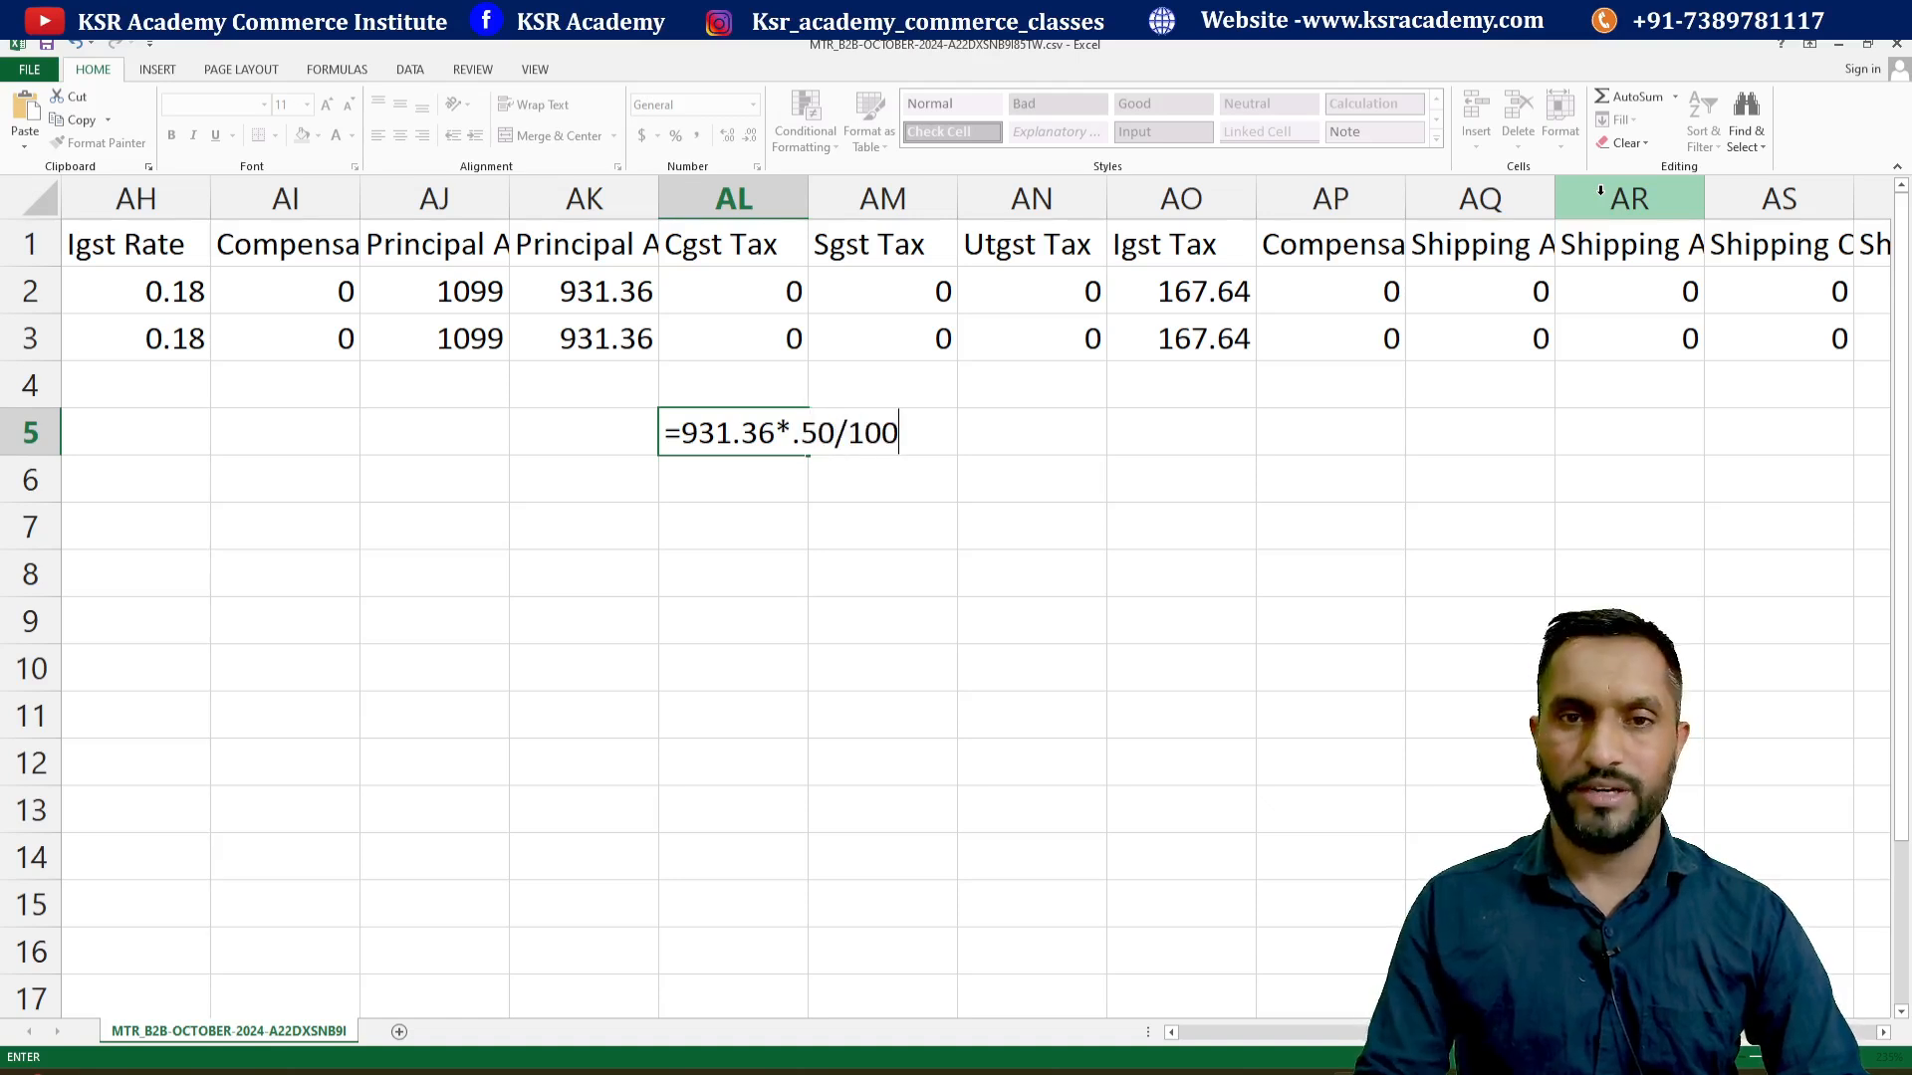
{"action": "key", "text": "Return"}
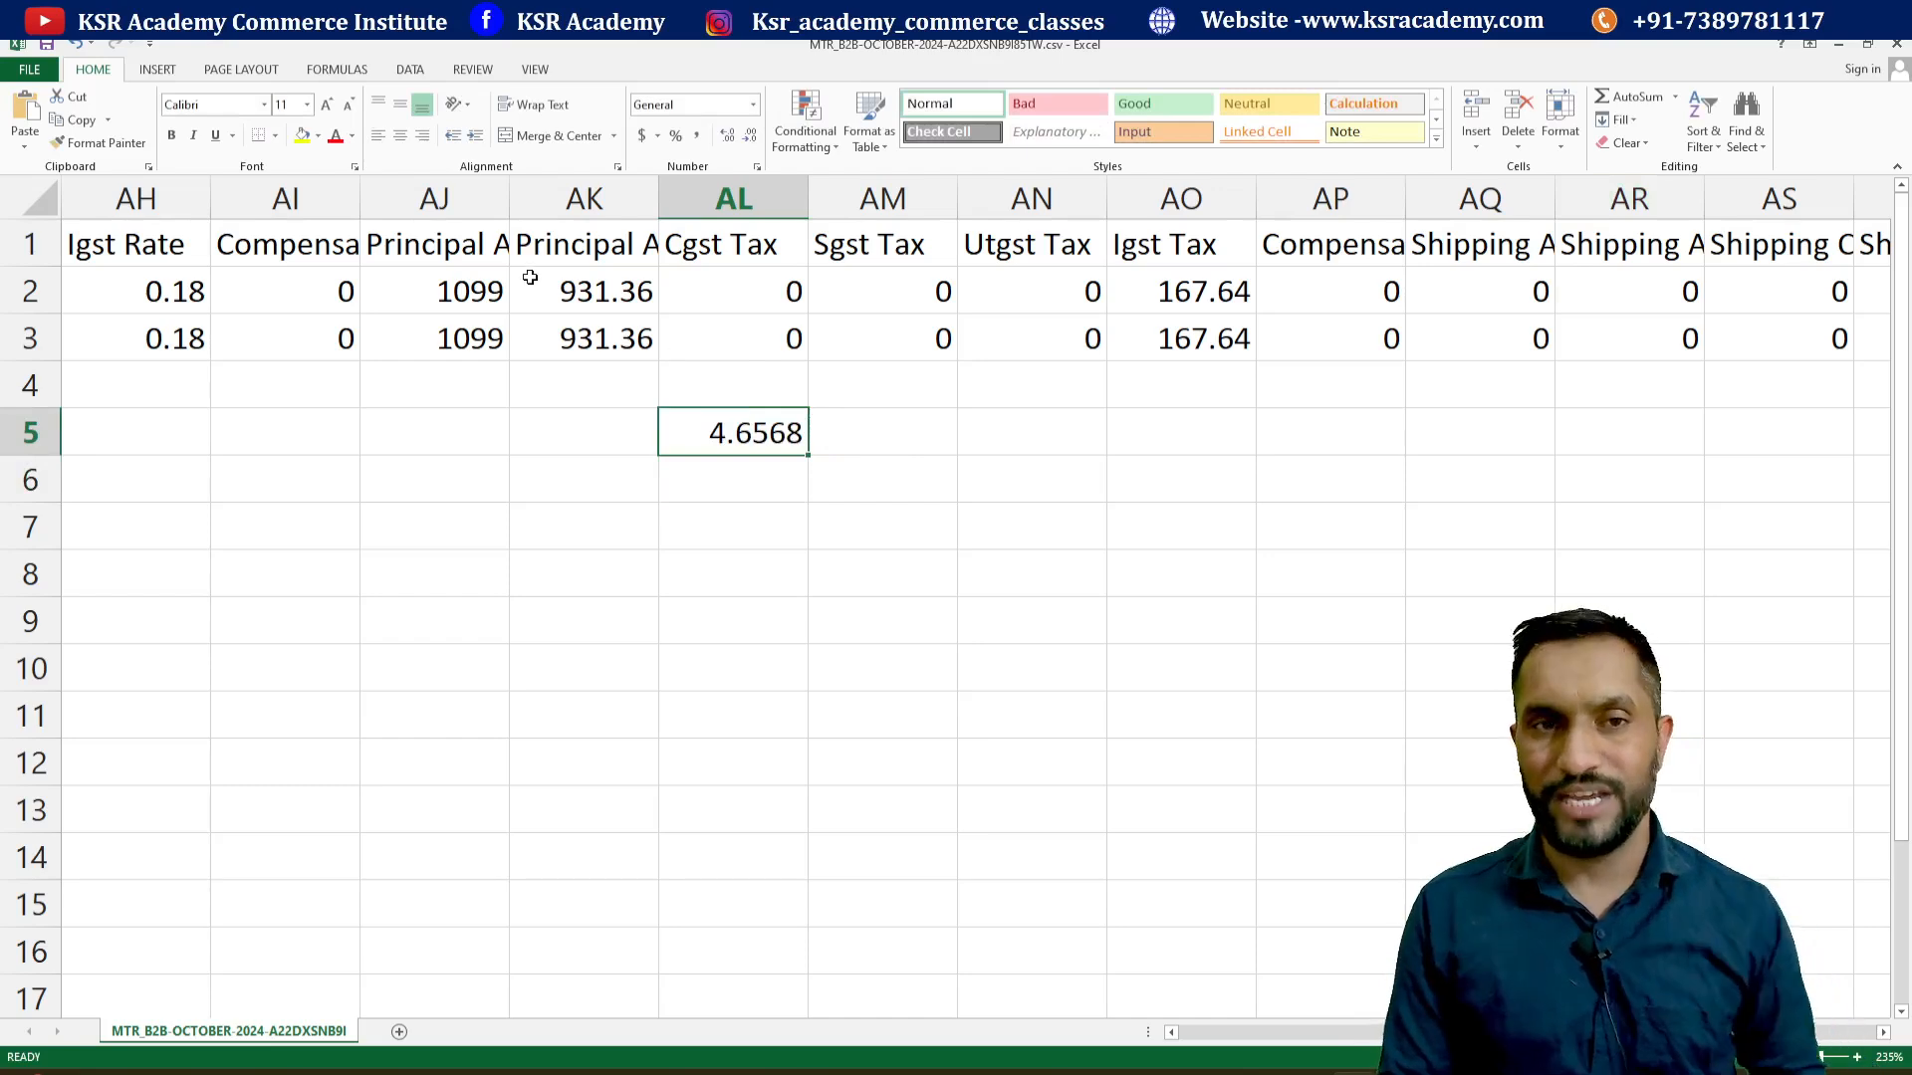
- Examine the principal amounts in AK2:AK3 and the Igst Tax in AO2
{"action": "left_click_drag", "start_coordinate": [564, 289], "coordinate": [569, 327]}
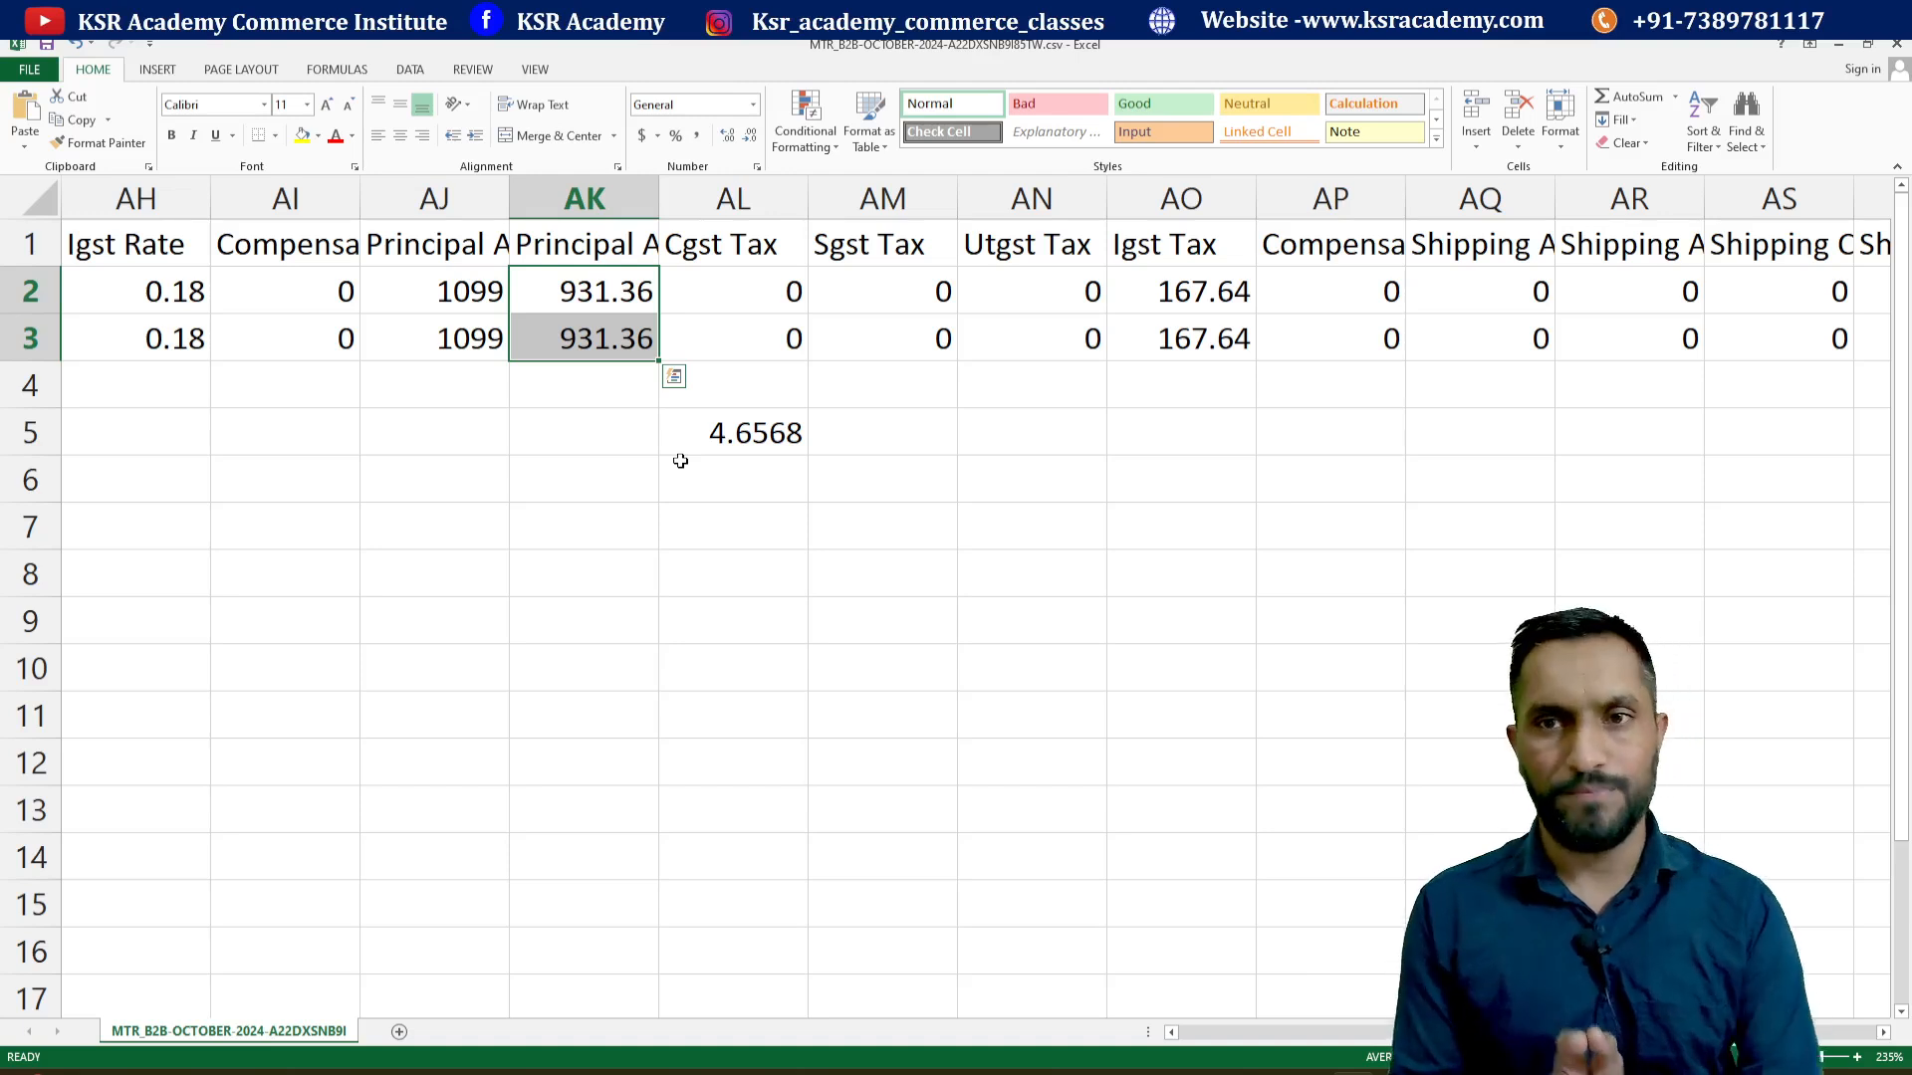
{"action": "left_click", "coordinate": [1176, 312]}
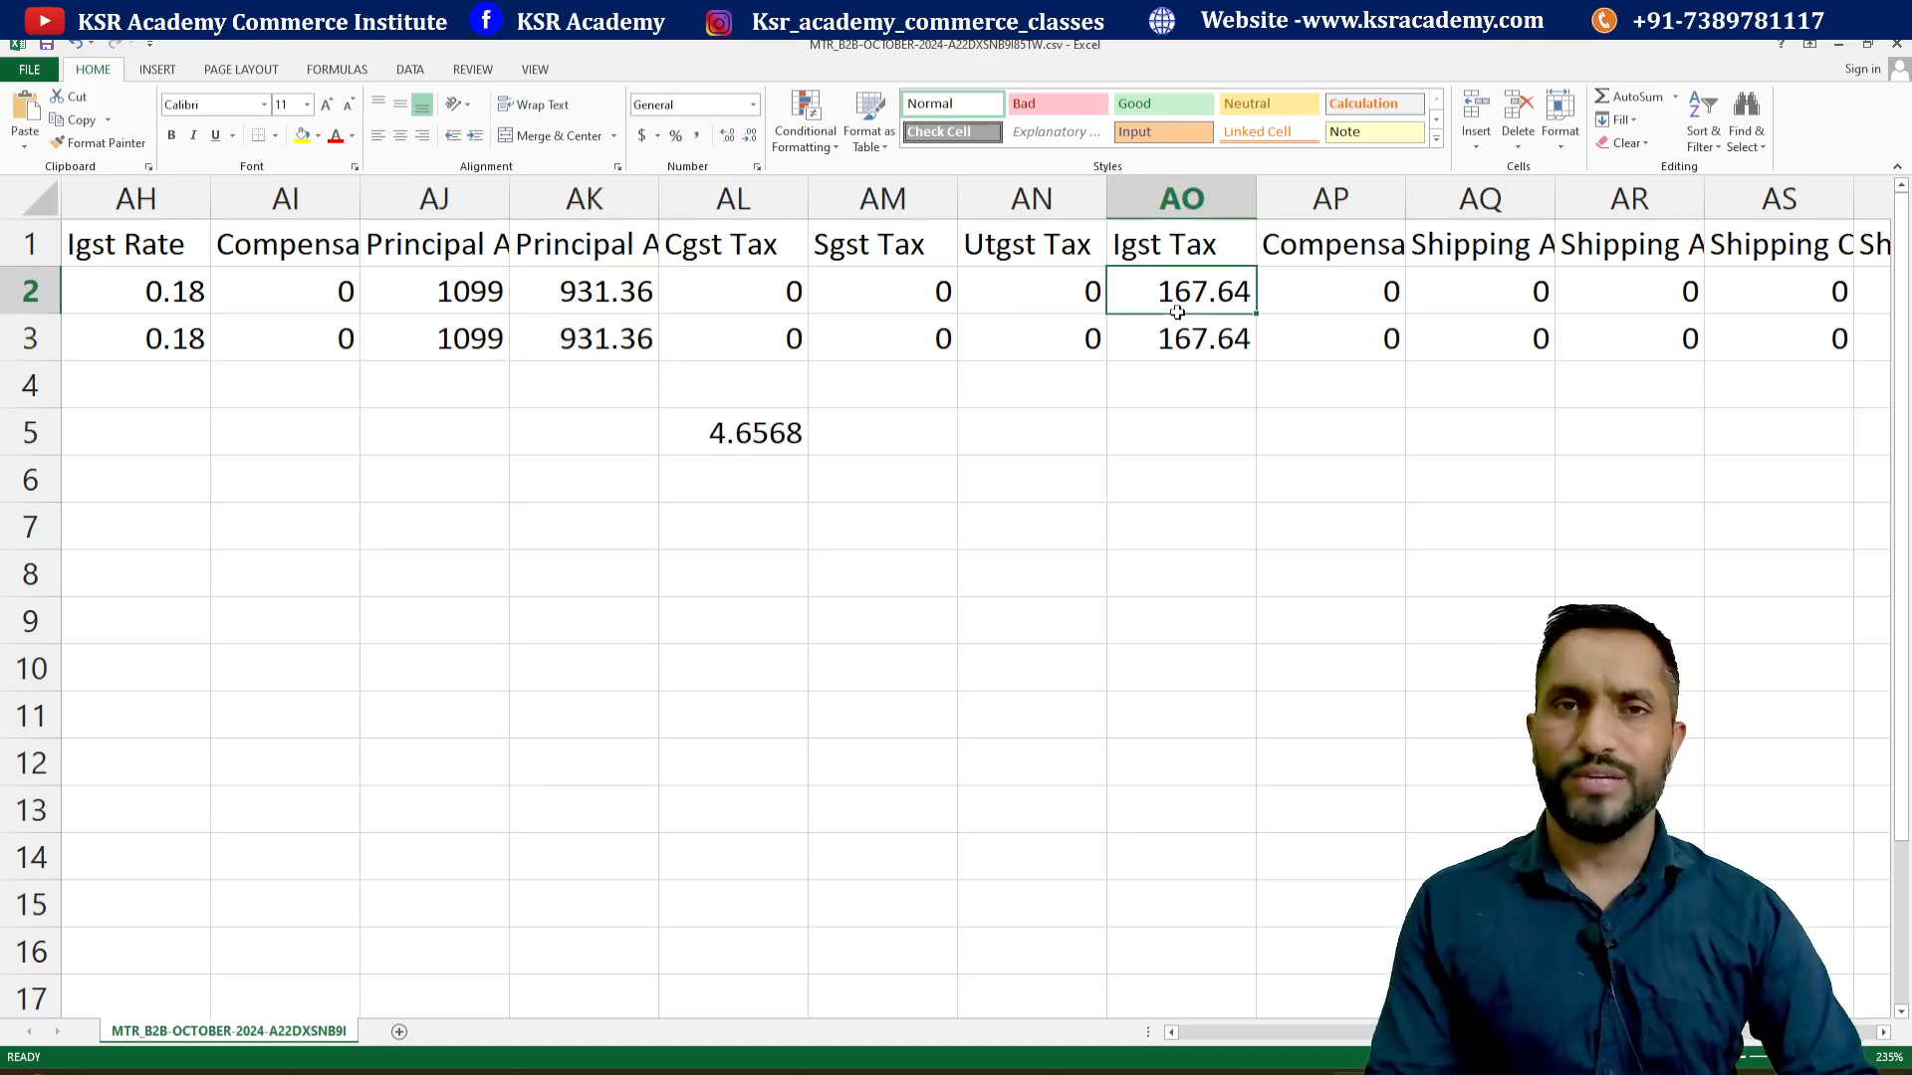
- Go along row 2 past the shipping, gift wrap and promo columns to the Tcs Igst Rate in BT2
{"action": "key", "text": "Right"}
{"action": "key", "text": "Right"}
{"action": "key", "text": "Right"}
{"action": "key", "text": "Right"}
{"action": "key", "text": "Right"}
{"action": "key", "text": "Right"}
{"action": "key", "text": "Right"}
{"action": "key", "text": "Right"}
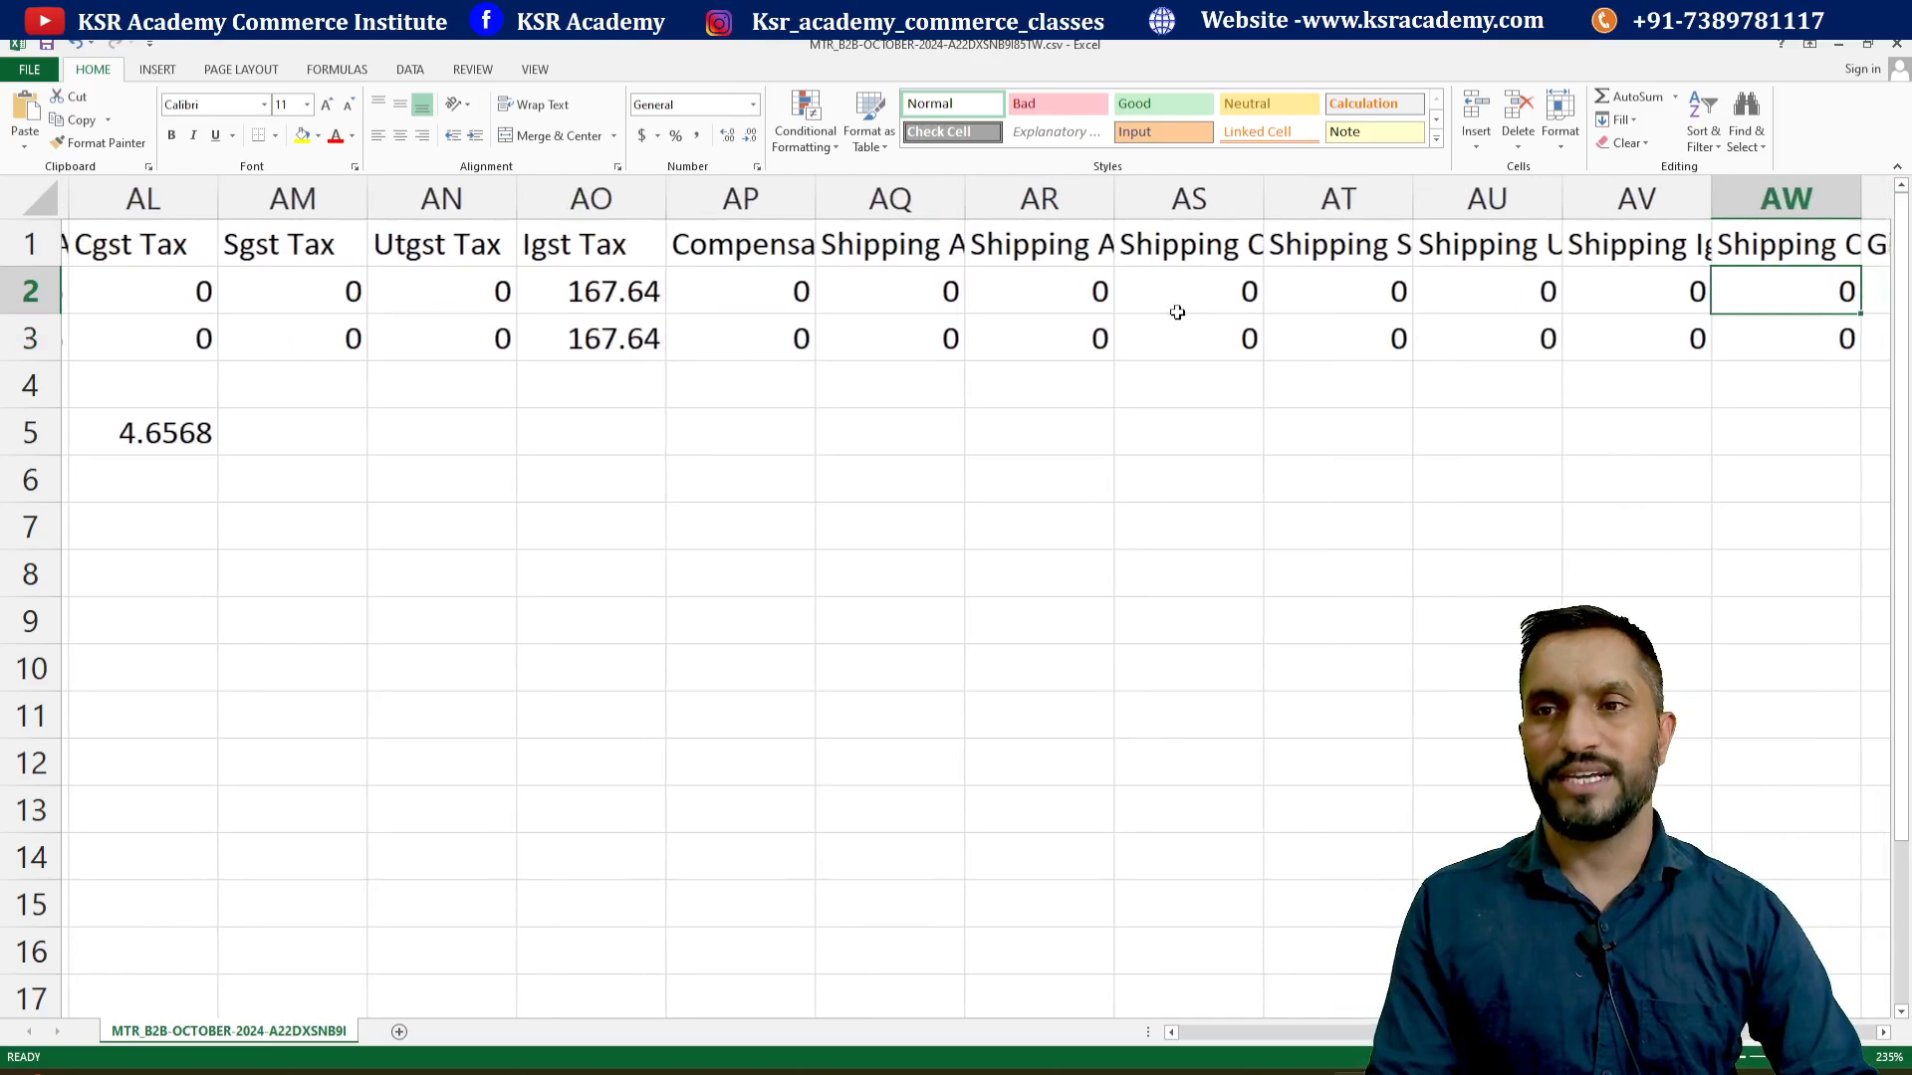
{"action": "key", "text": "Right"}
{"action": "key", "text": "Right"}
{"action": "key", "text": "Right"}
{"action": "key", "text": "Right"}
{"action": "key", "text": "Right"}
{"action": "key", "text": "Right"}
{"action": "key", "text": "Right"}
{"action": "key", "text": "Right"}
{"action": "key", "text": "Right"}
{"action": "key", "text": "Right"}
{"action": "key", "text": "Right"}
{"action": "key", "text": "Right"}
{"action": "key", "text": "Right"}
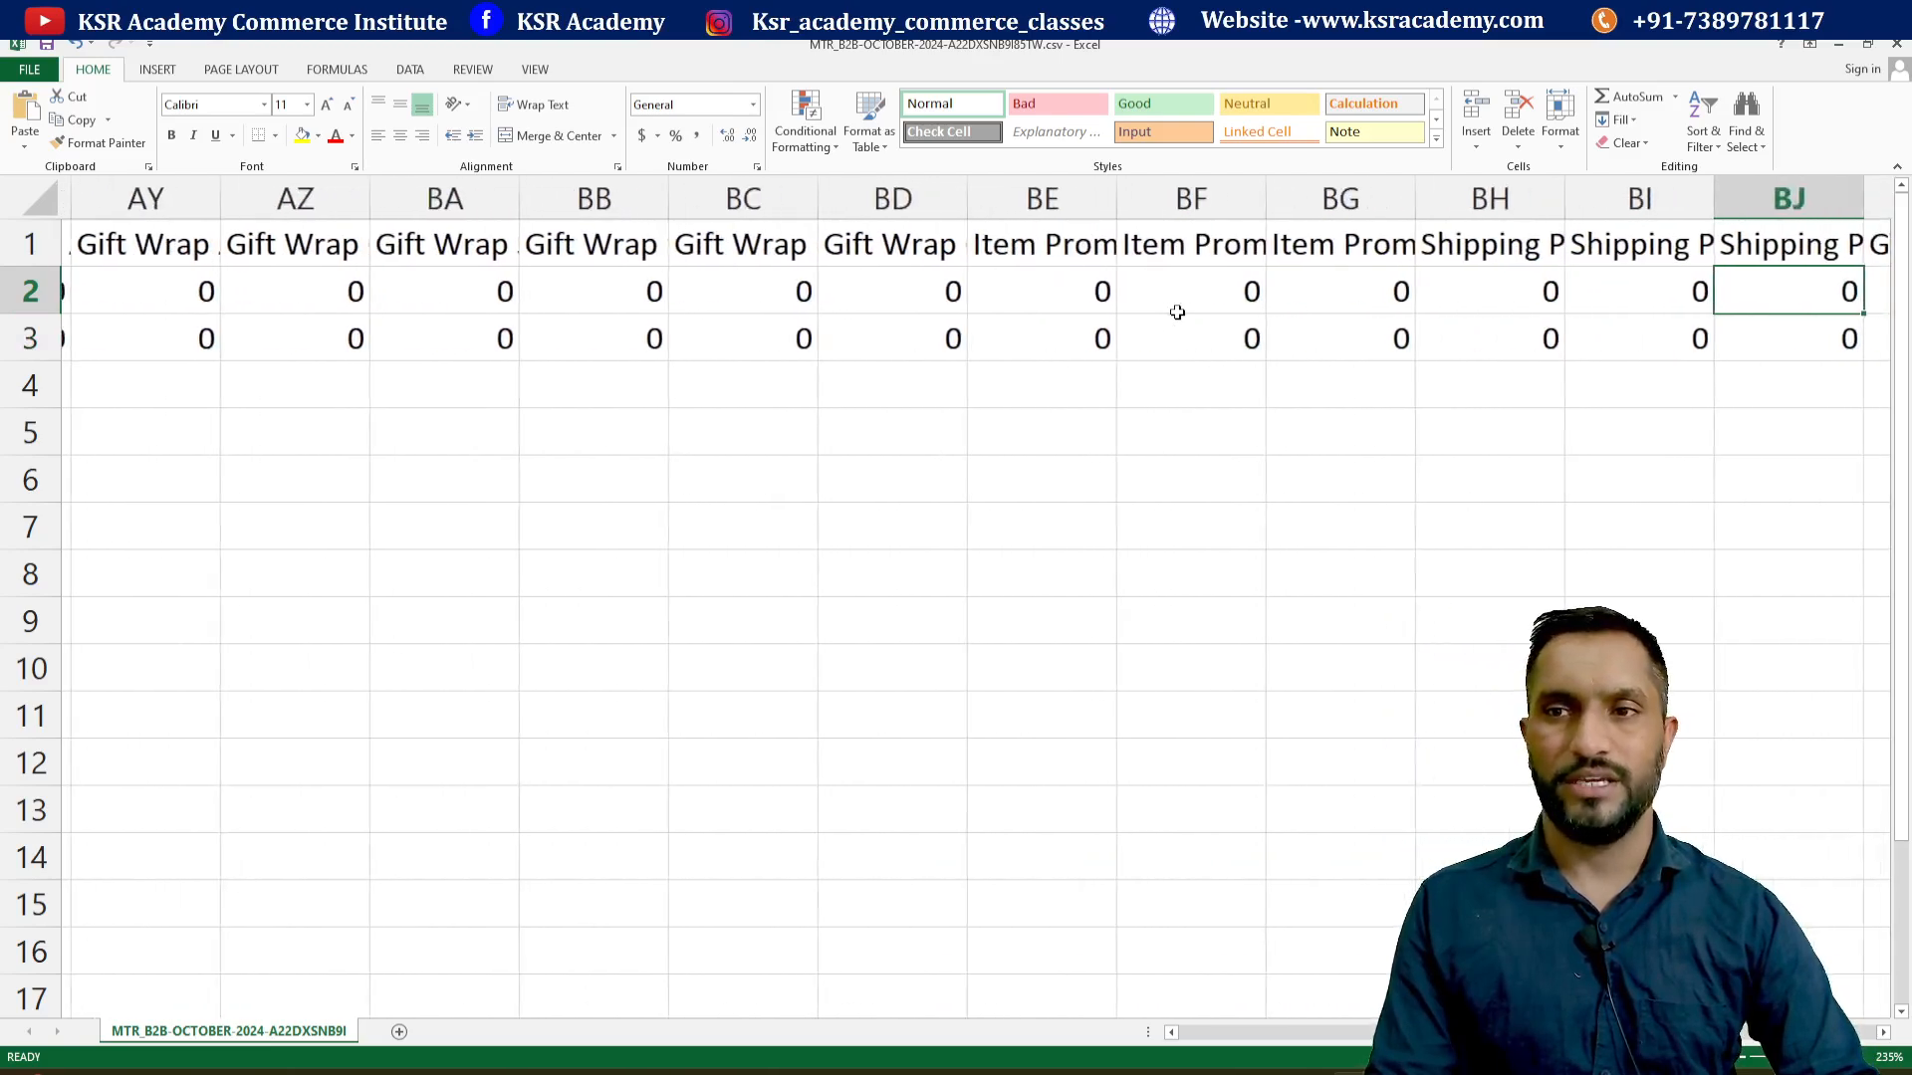
{"action": "key", "text": "Right"}
{"action": "key", "text": "Right"}
{"action": "key", "text": "Right"}
{"action": "key", "text": "Right"}
{"action": "key", "text": "Right"}
{"action": "key", "text": "Right"}
{"action": "key", "text": "Right"}
{"action": "key", "text": "Right"}
{"action": "key", "text": "Right"}
{"action": "key", "text": "Right"}
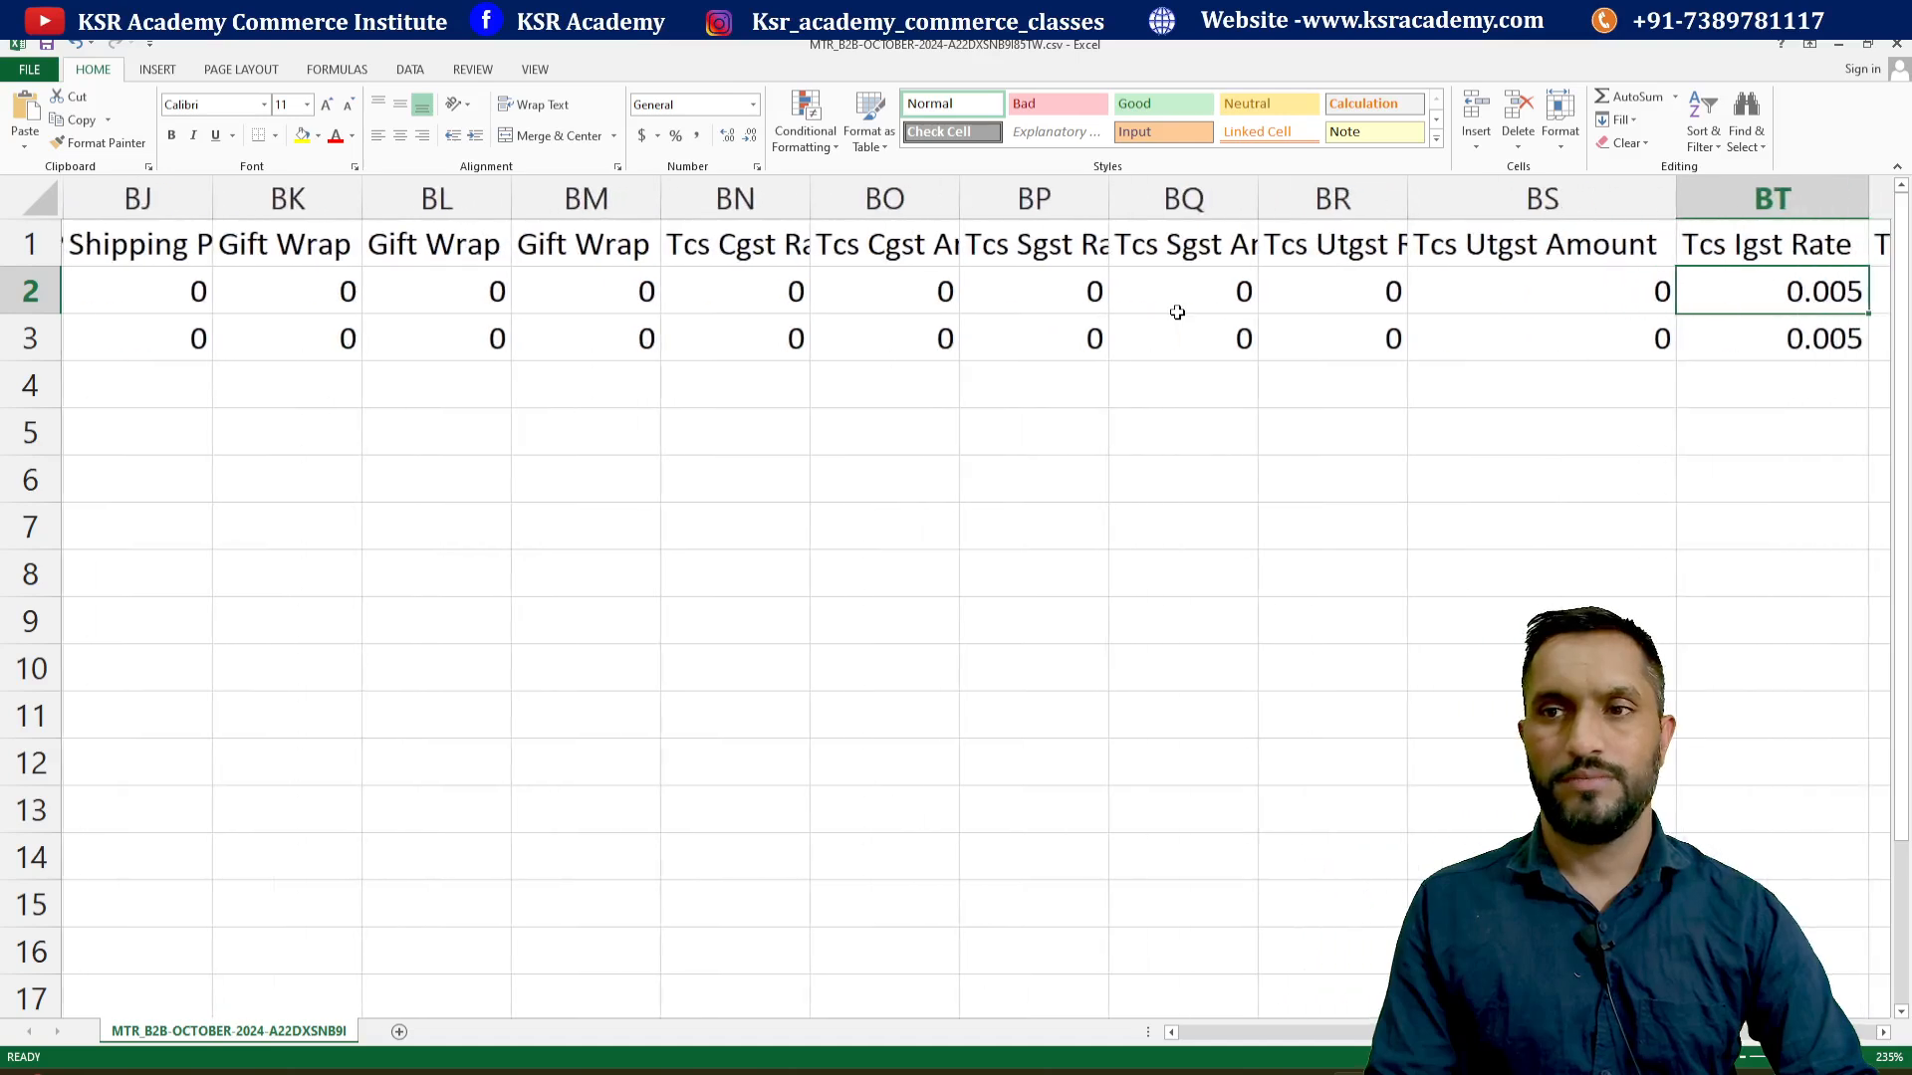
- Examine the Tcs Igst Rate in BT2 and the Tcs Igst Amount in BU2 and BU3
{"action": "key", "text": "Right"}
{"action": "key", "text": "Right"}
{"action": "key", "text": "Right"}
{"action": "key", "text": "Left"}
{"action": "key", "text": "Left"}
{"action": "key", "text": "Left"}
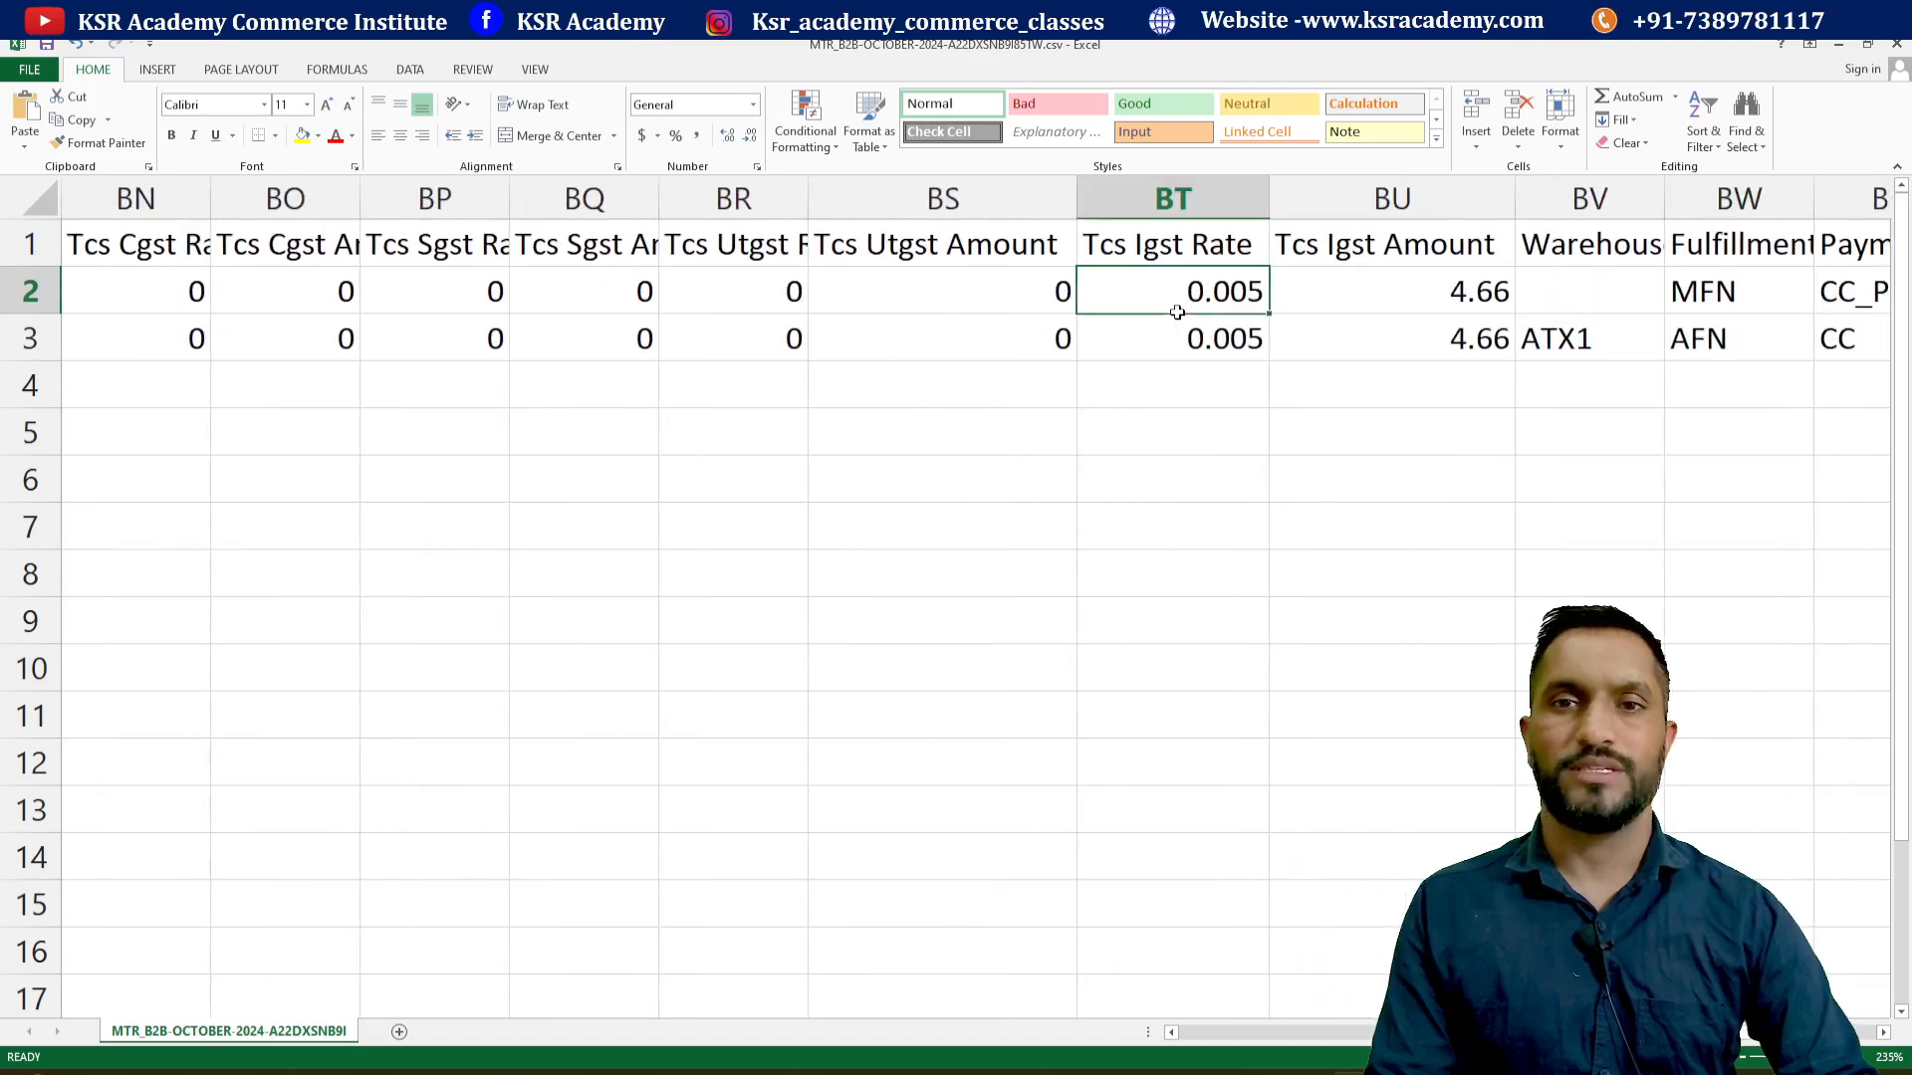
{"action": "key", "text": "Right"}
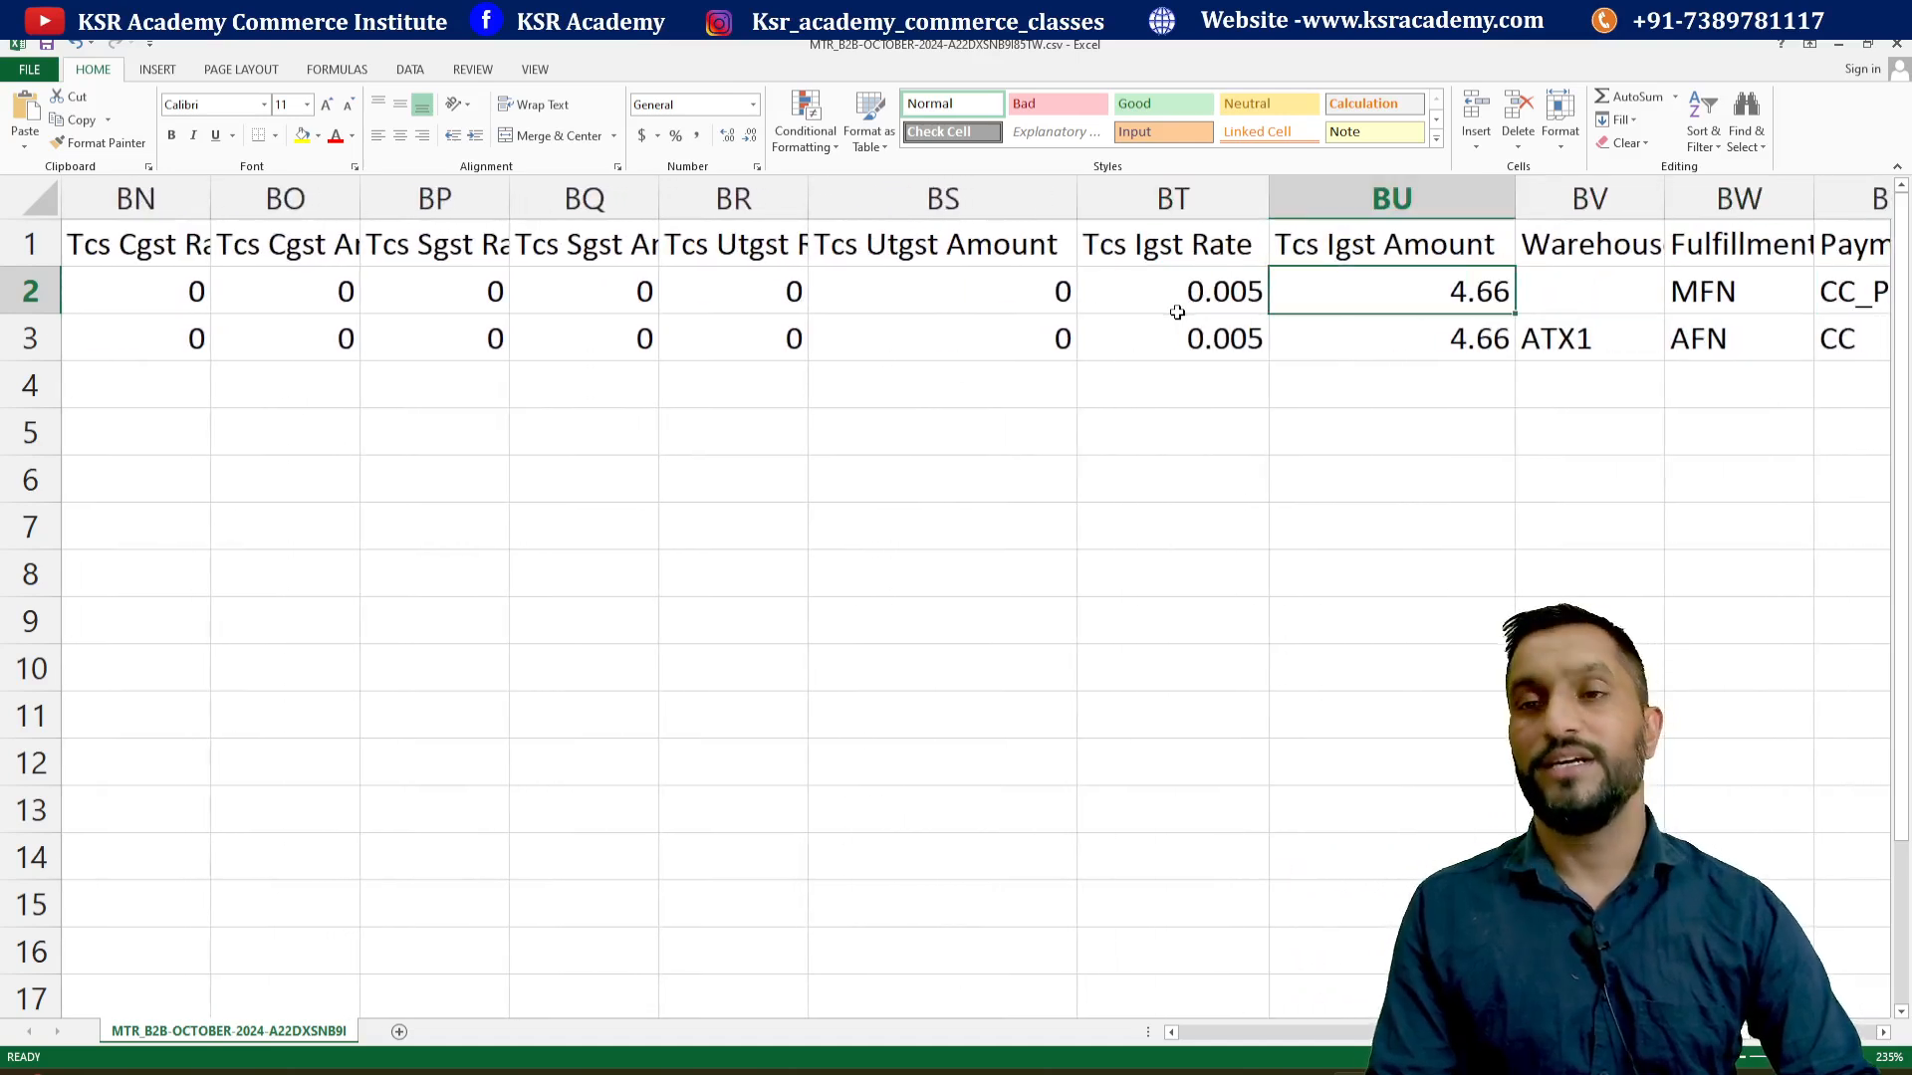
{"action": "key", "text": "Down"}
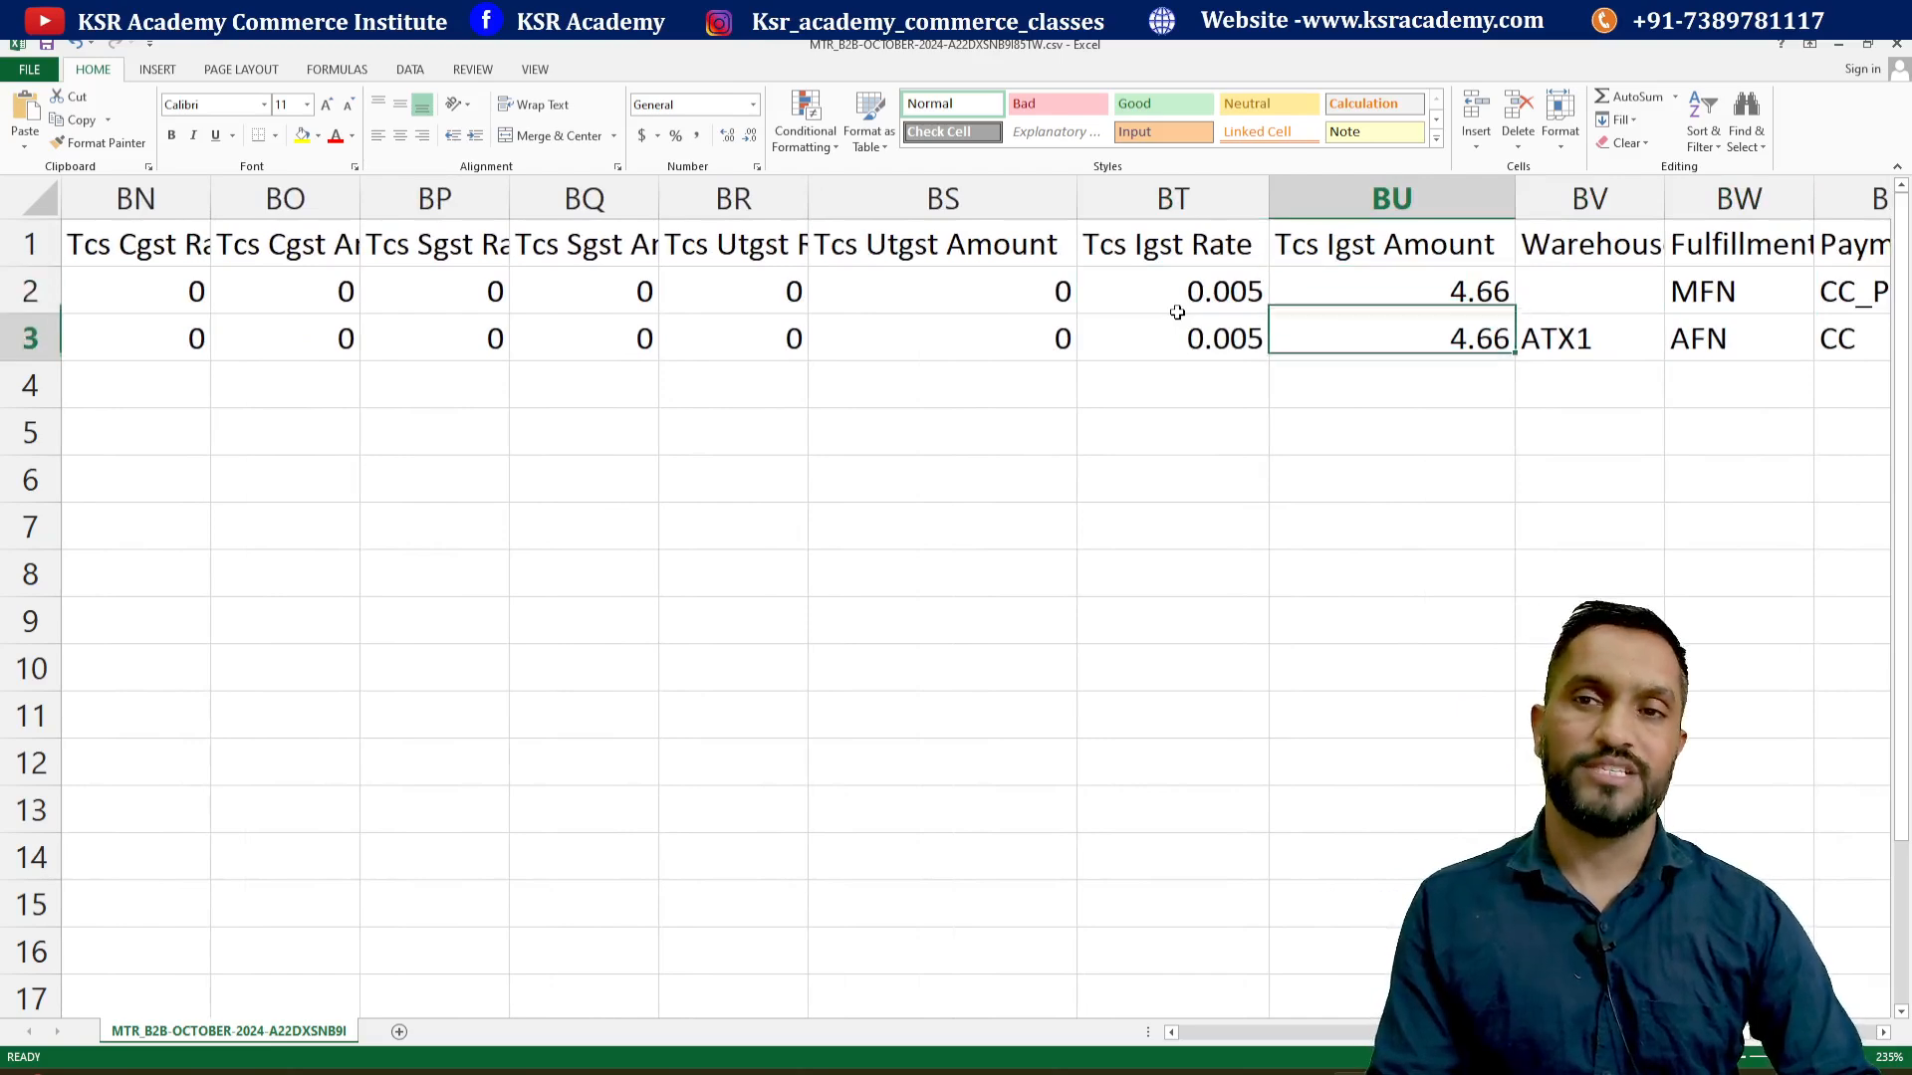
{"action": "key", "text": "Up"}
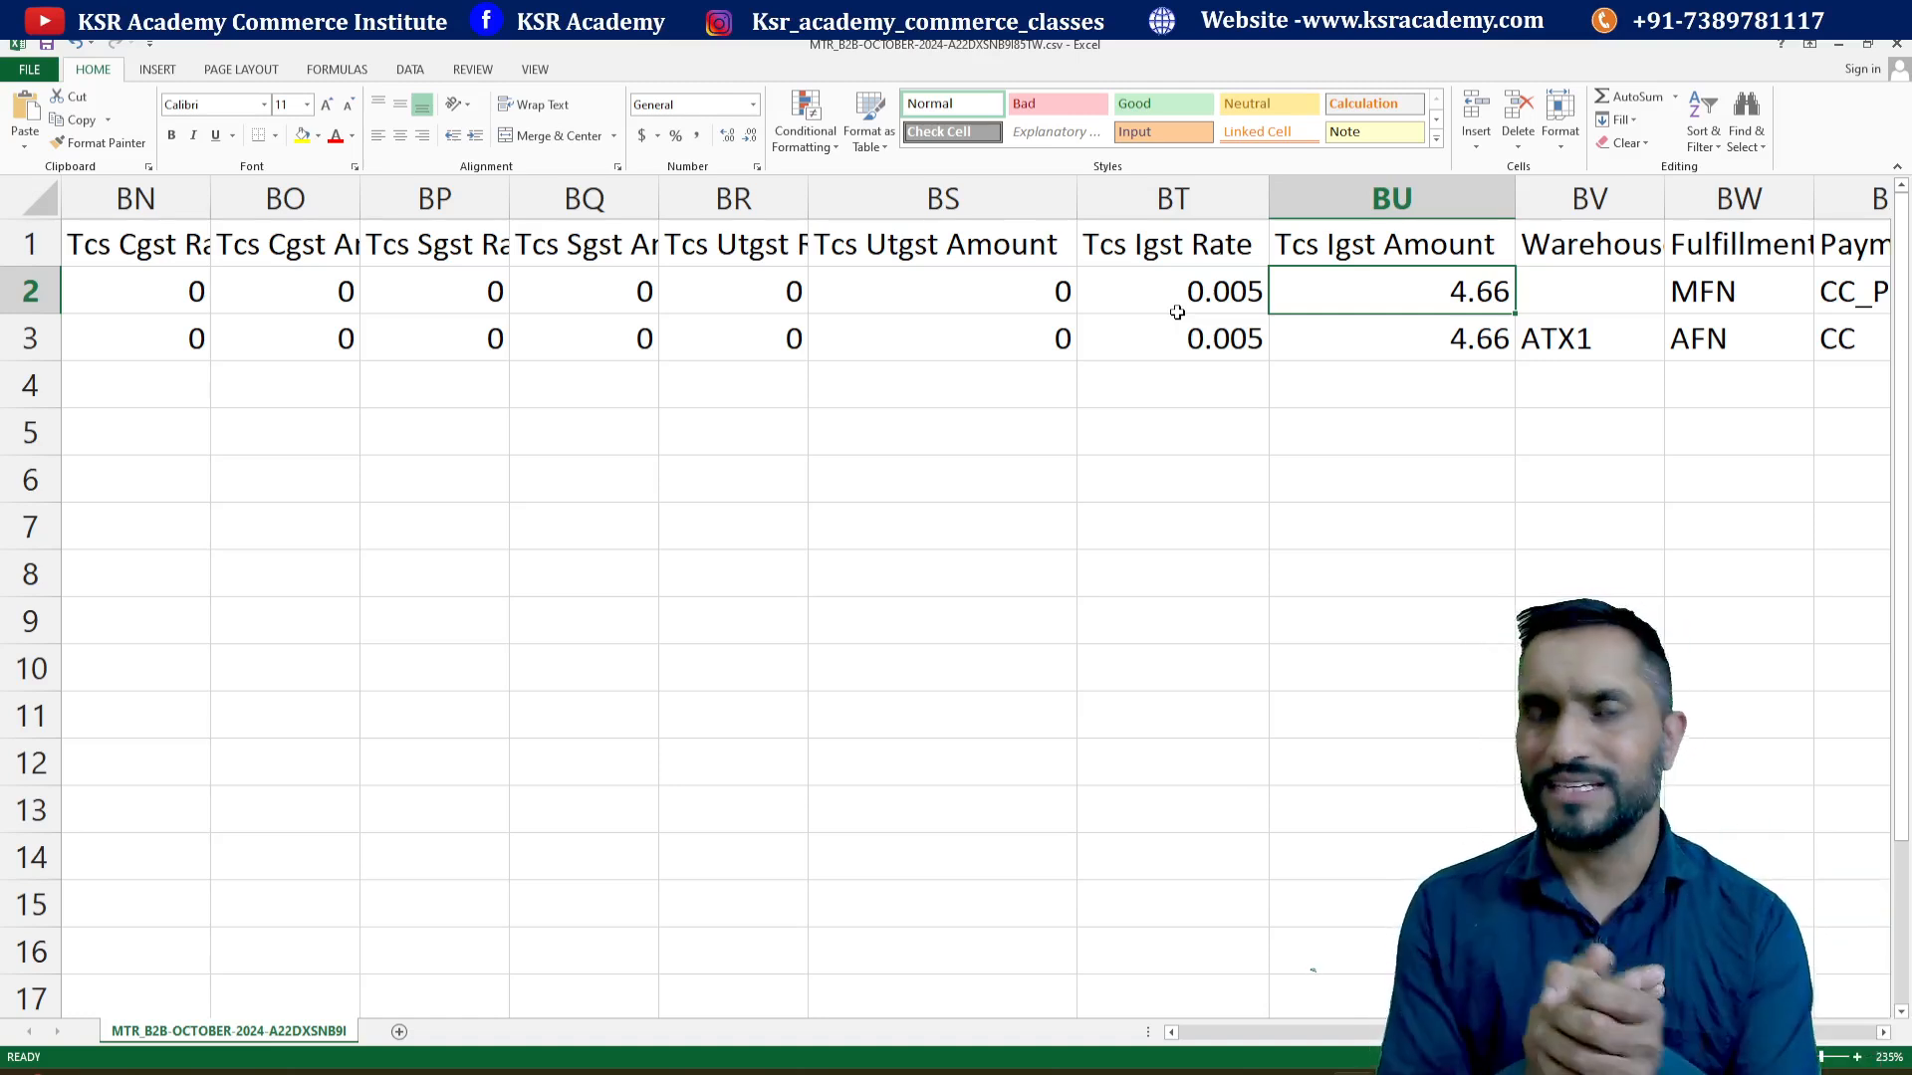
- Switch to TallyPrime and leave the AMAZON ledger vouchers report for the Gateway of Tally
{"action": "key", "text": "alt+Tab"}
{"action": "key", "text": "alt+Tab"}
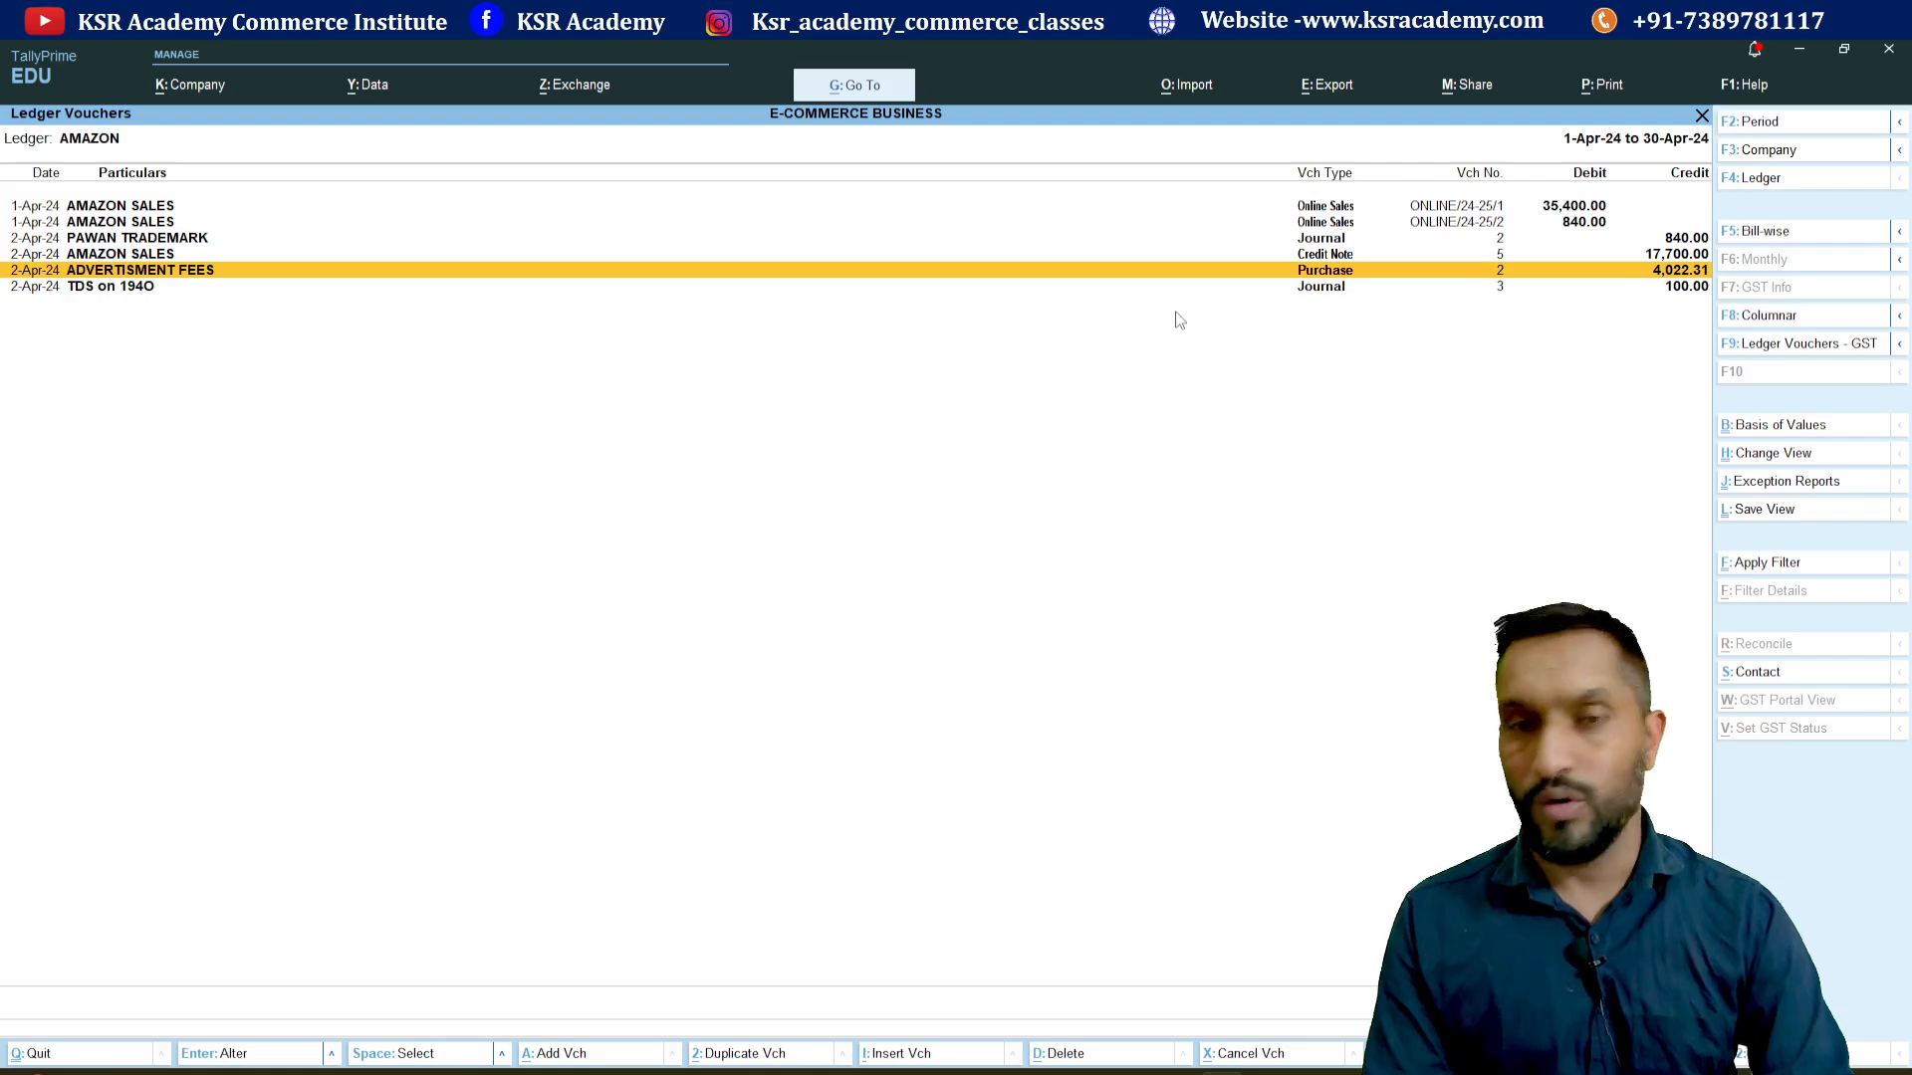
{"action": "key", "text": "Escape"}
{"action": "key", "text": "Escape"}
{"action": "key", "text": "Escape"}
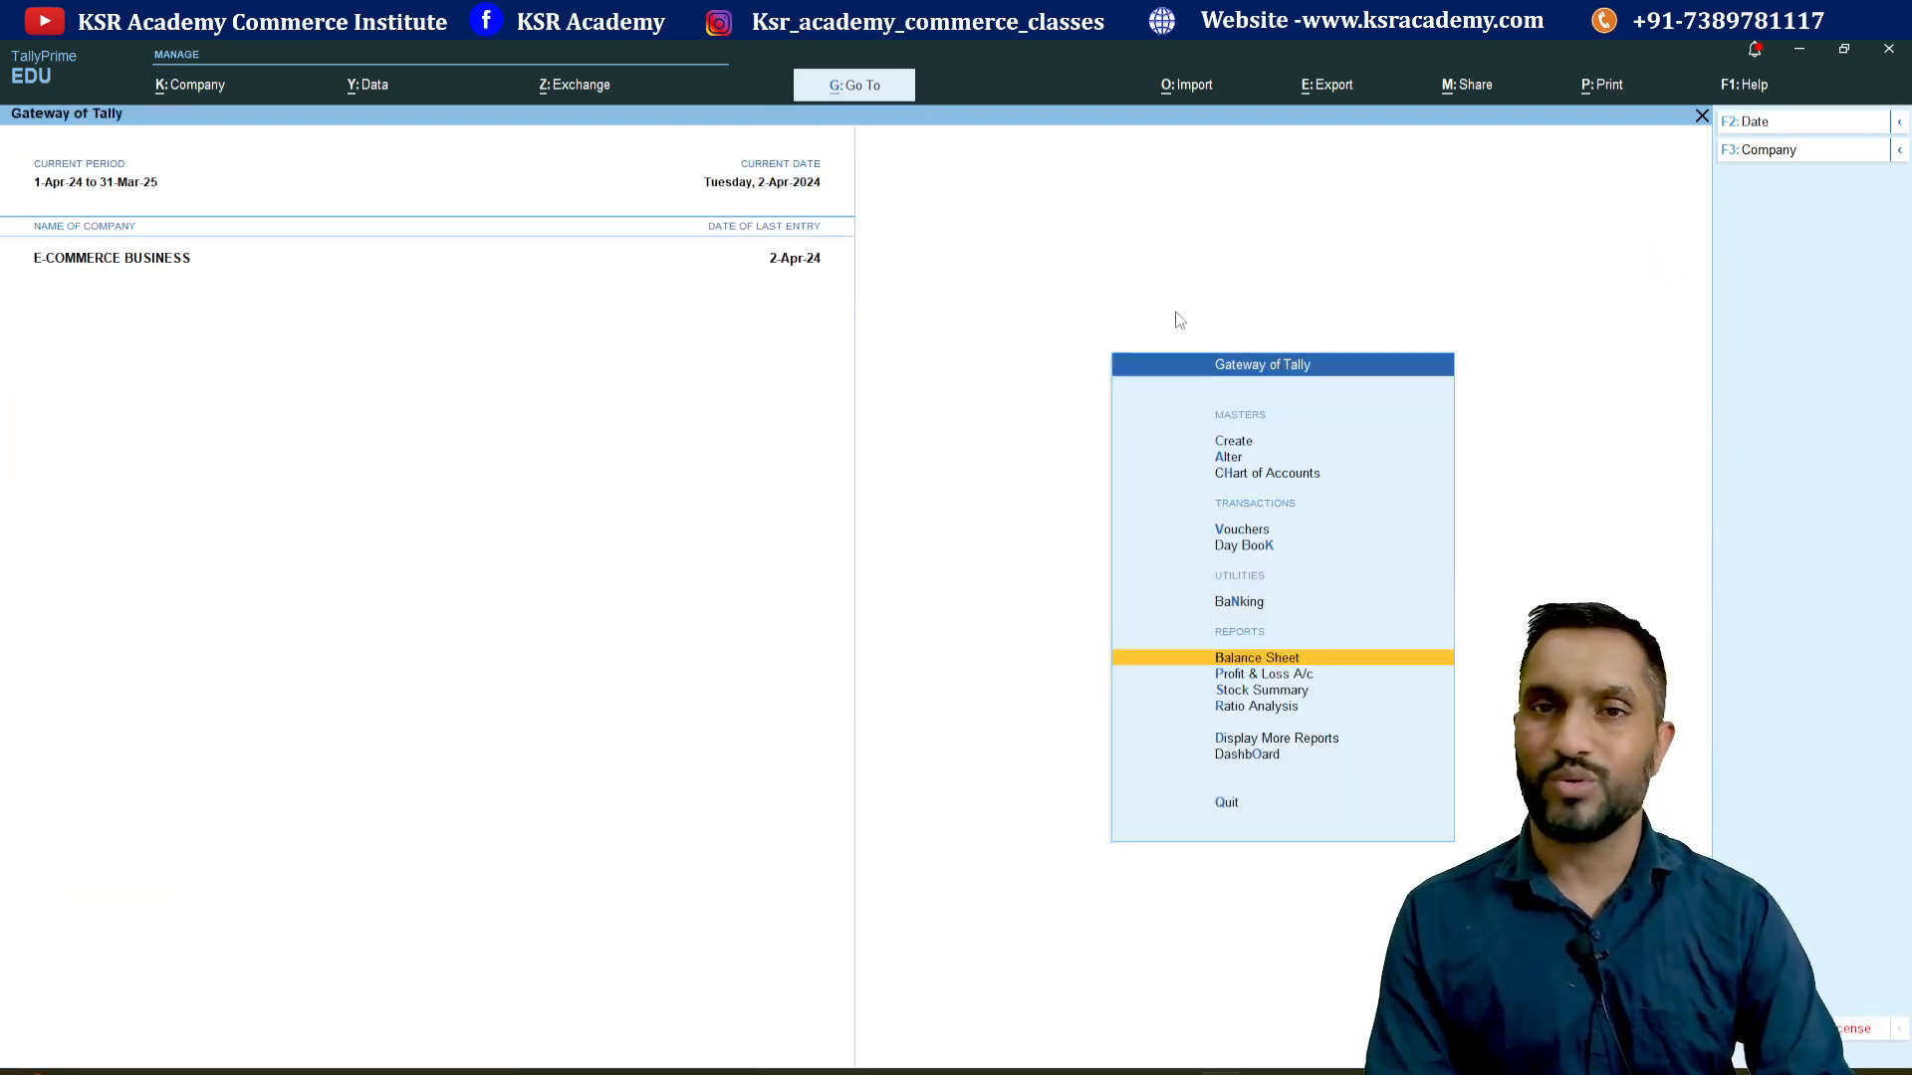
{"action": "key", "text": "Escape"}
{"action": "key", "text": "Escape"}
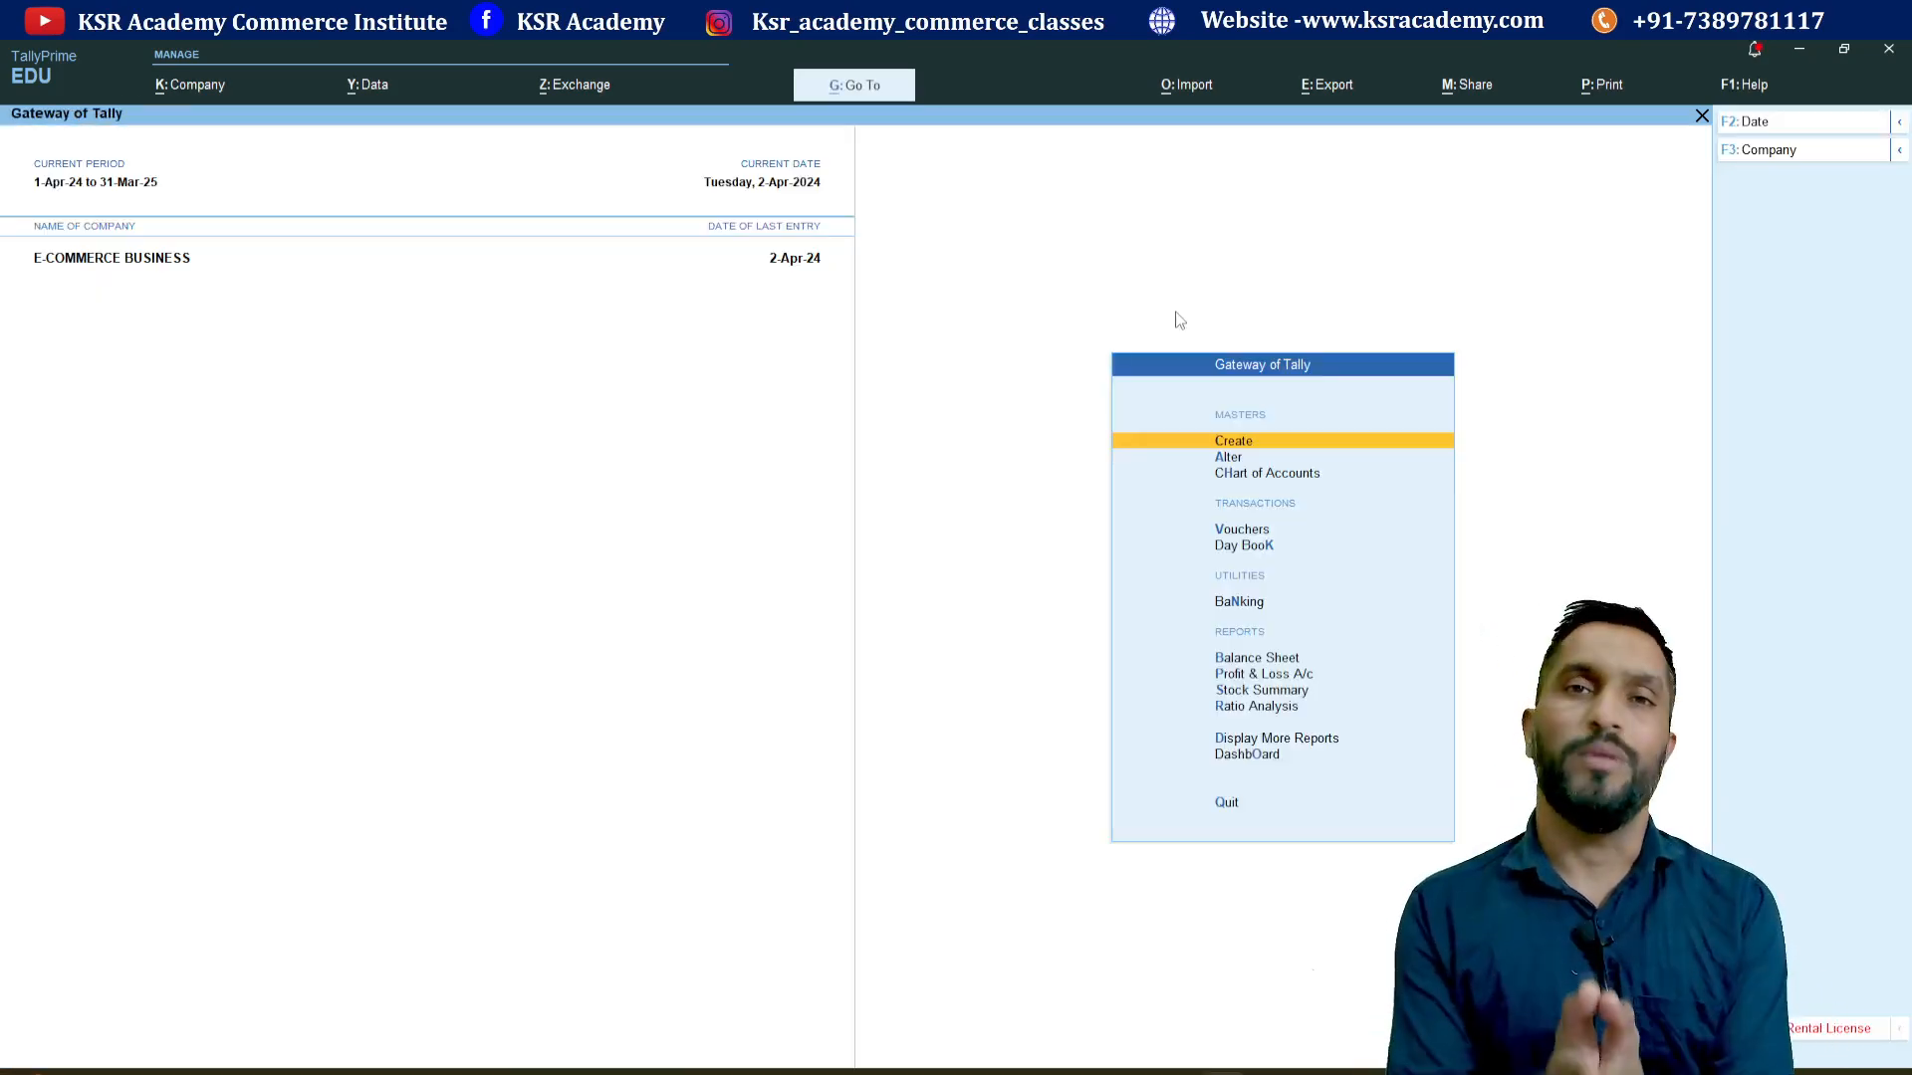
- Open a new Journal voucher for the E-COMMERCE BUSINESS company
{"action": "key", "text": "Down"}
{"action": "key", "text": "Down"}
{"action": "key", "text": "Down"}
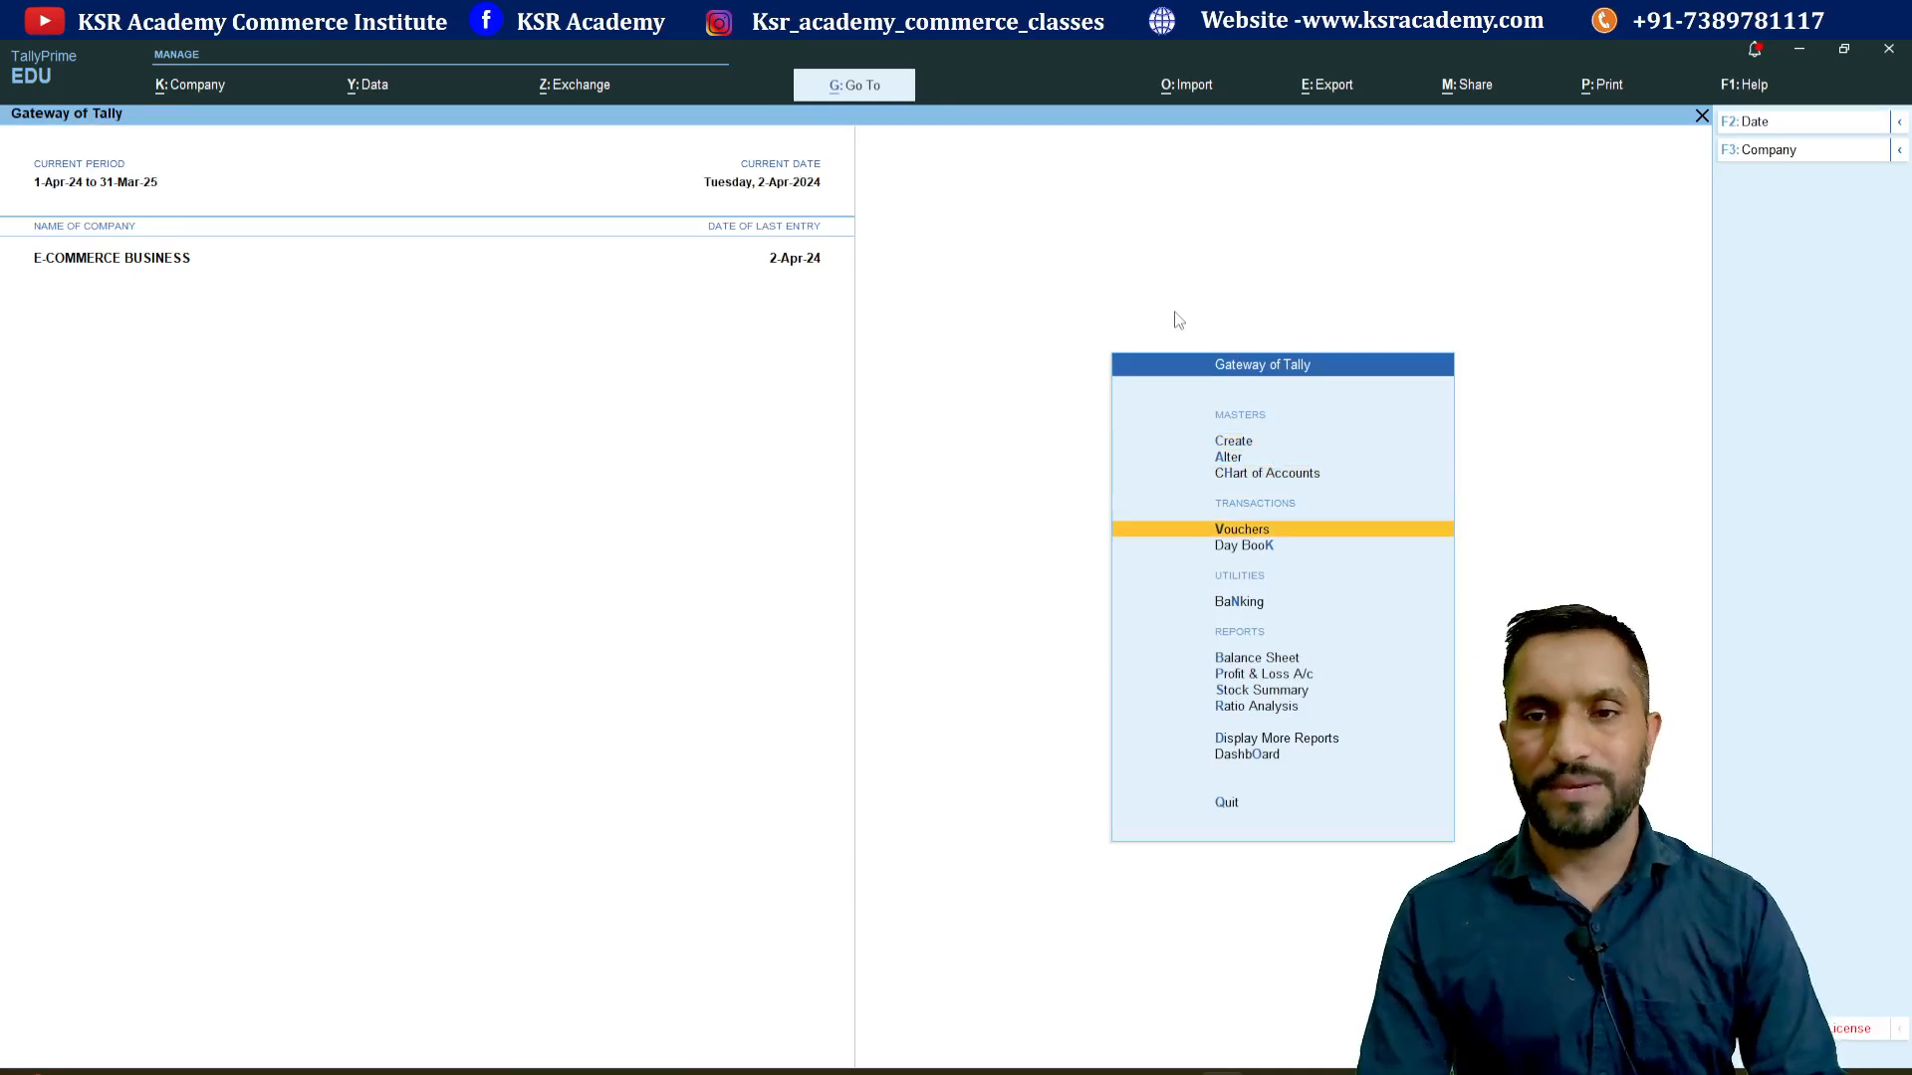
{"action": "key", "text": "Return"}
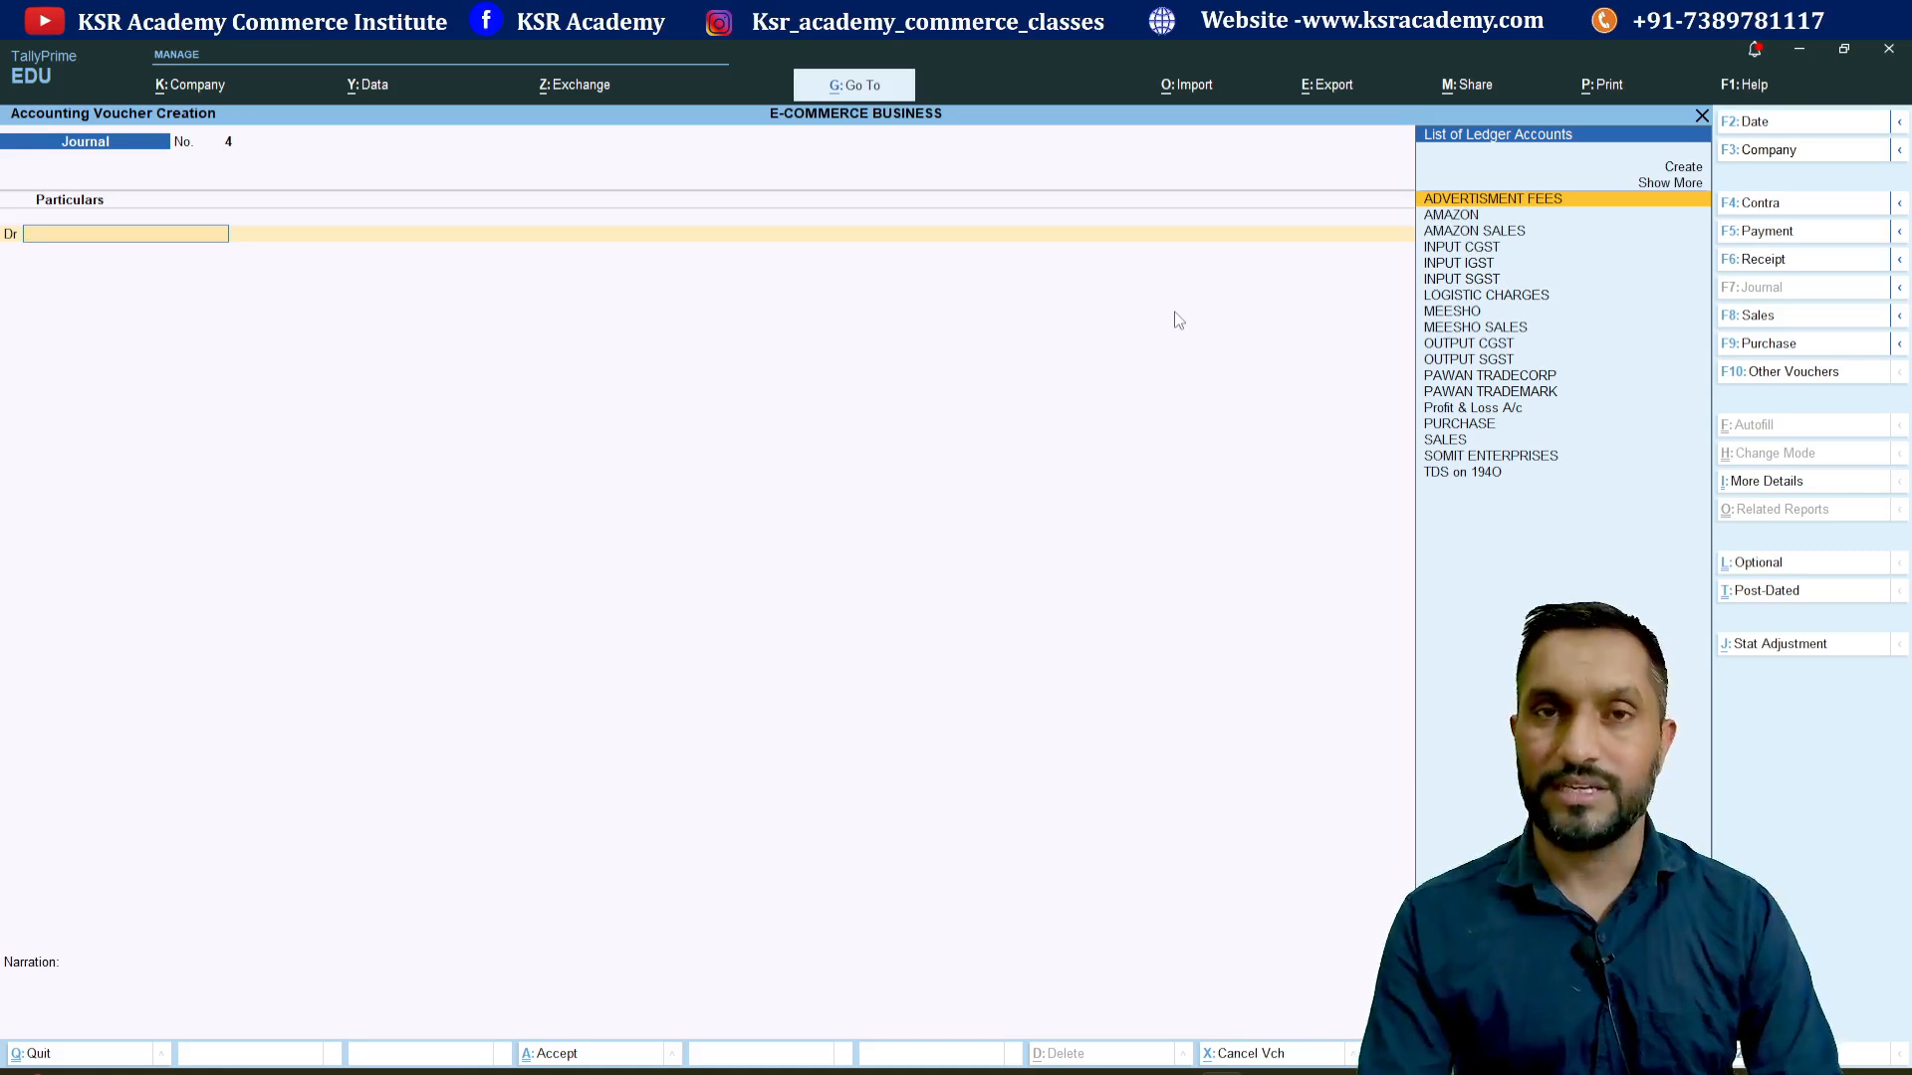
- Create a ledger for the debit line named TCS on IGST and place it under Current Assets
{"action": "key", "text": "alt+c"}
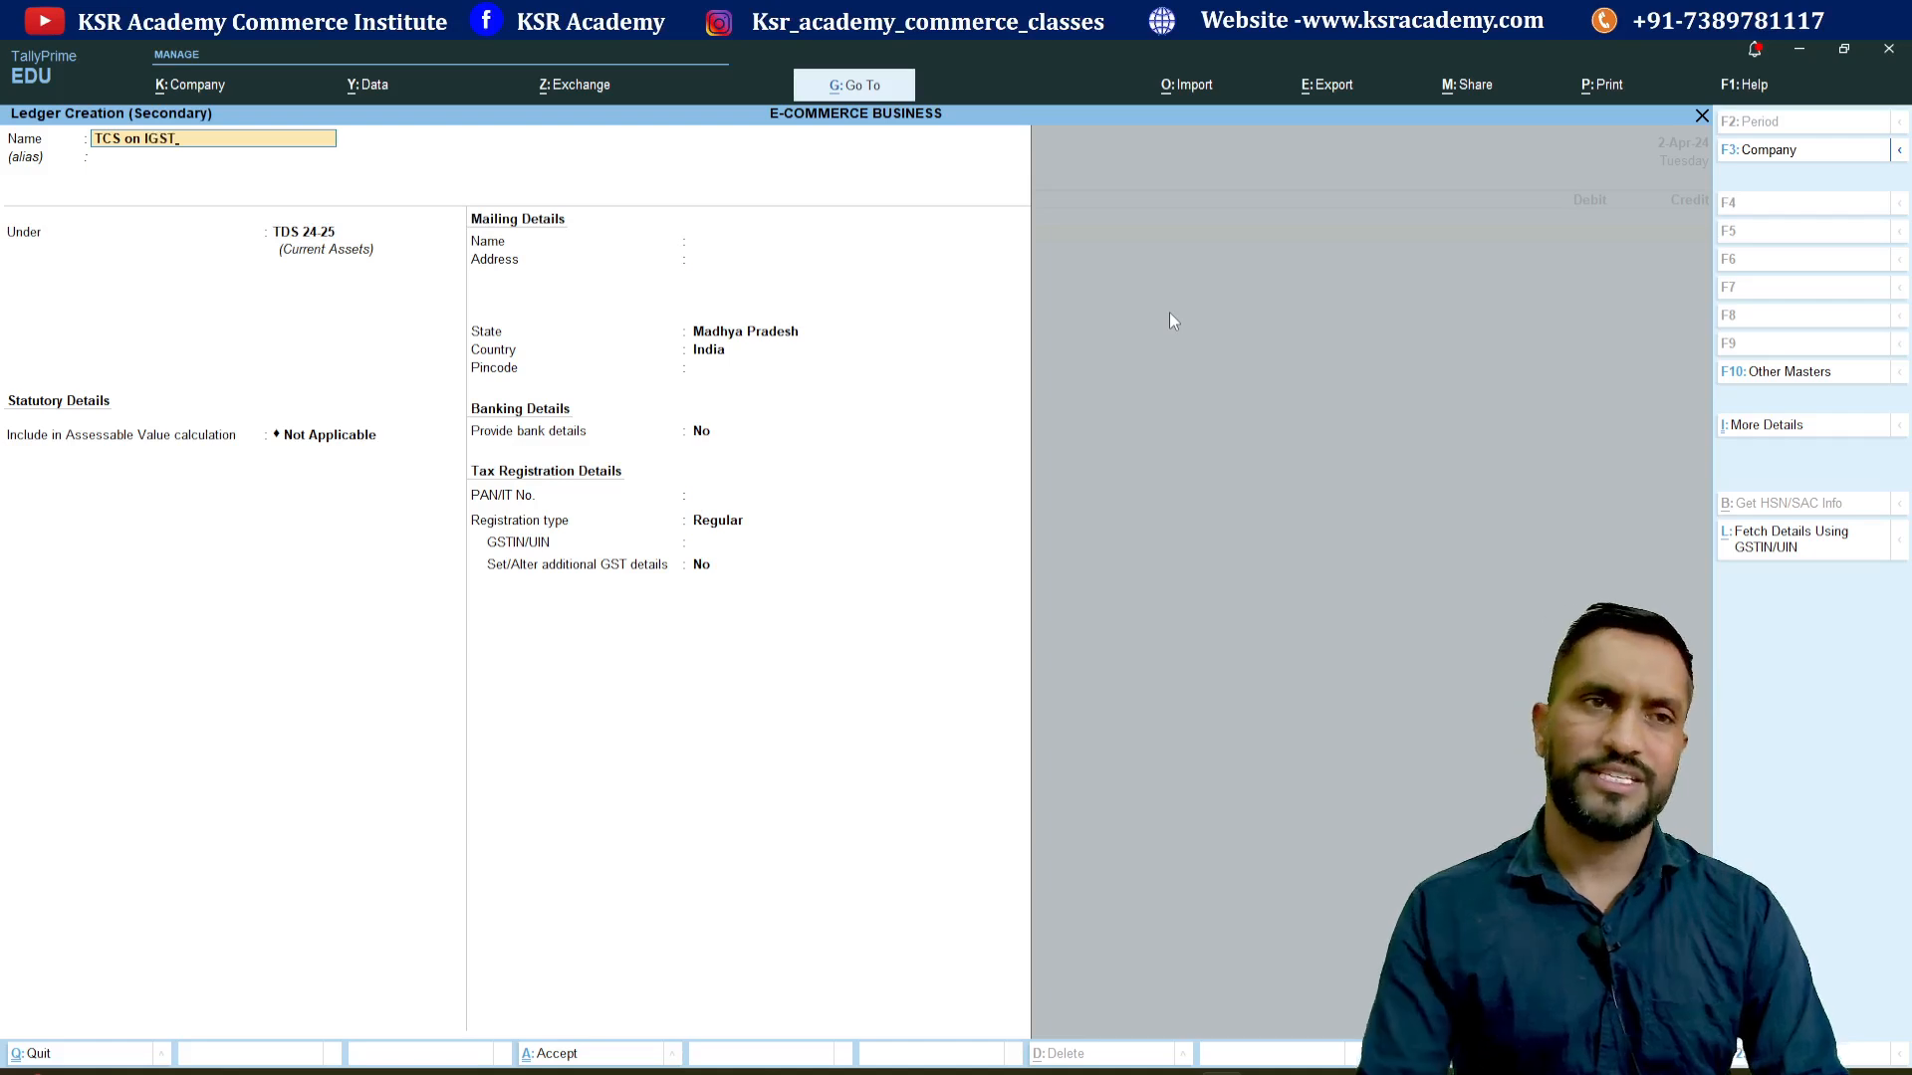
{"action": "key", "text": "Return"}
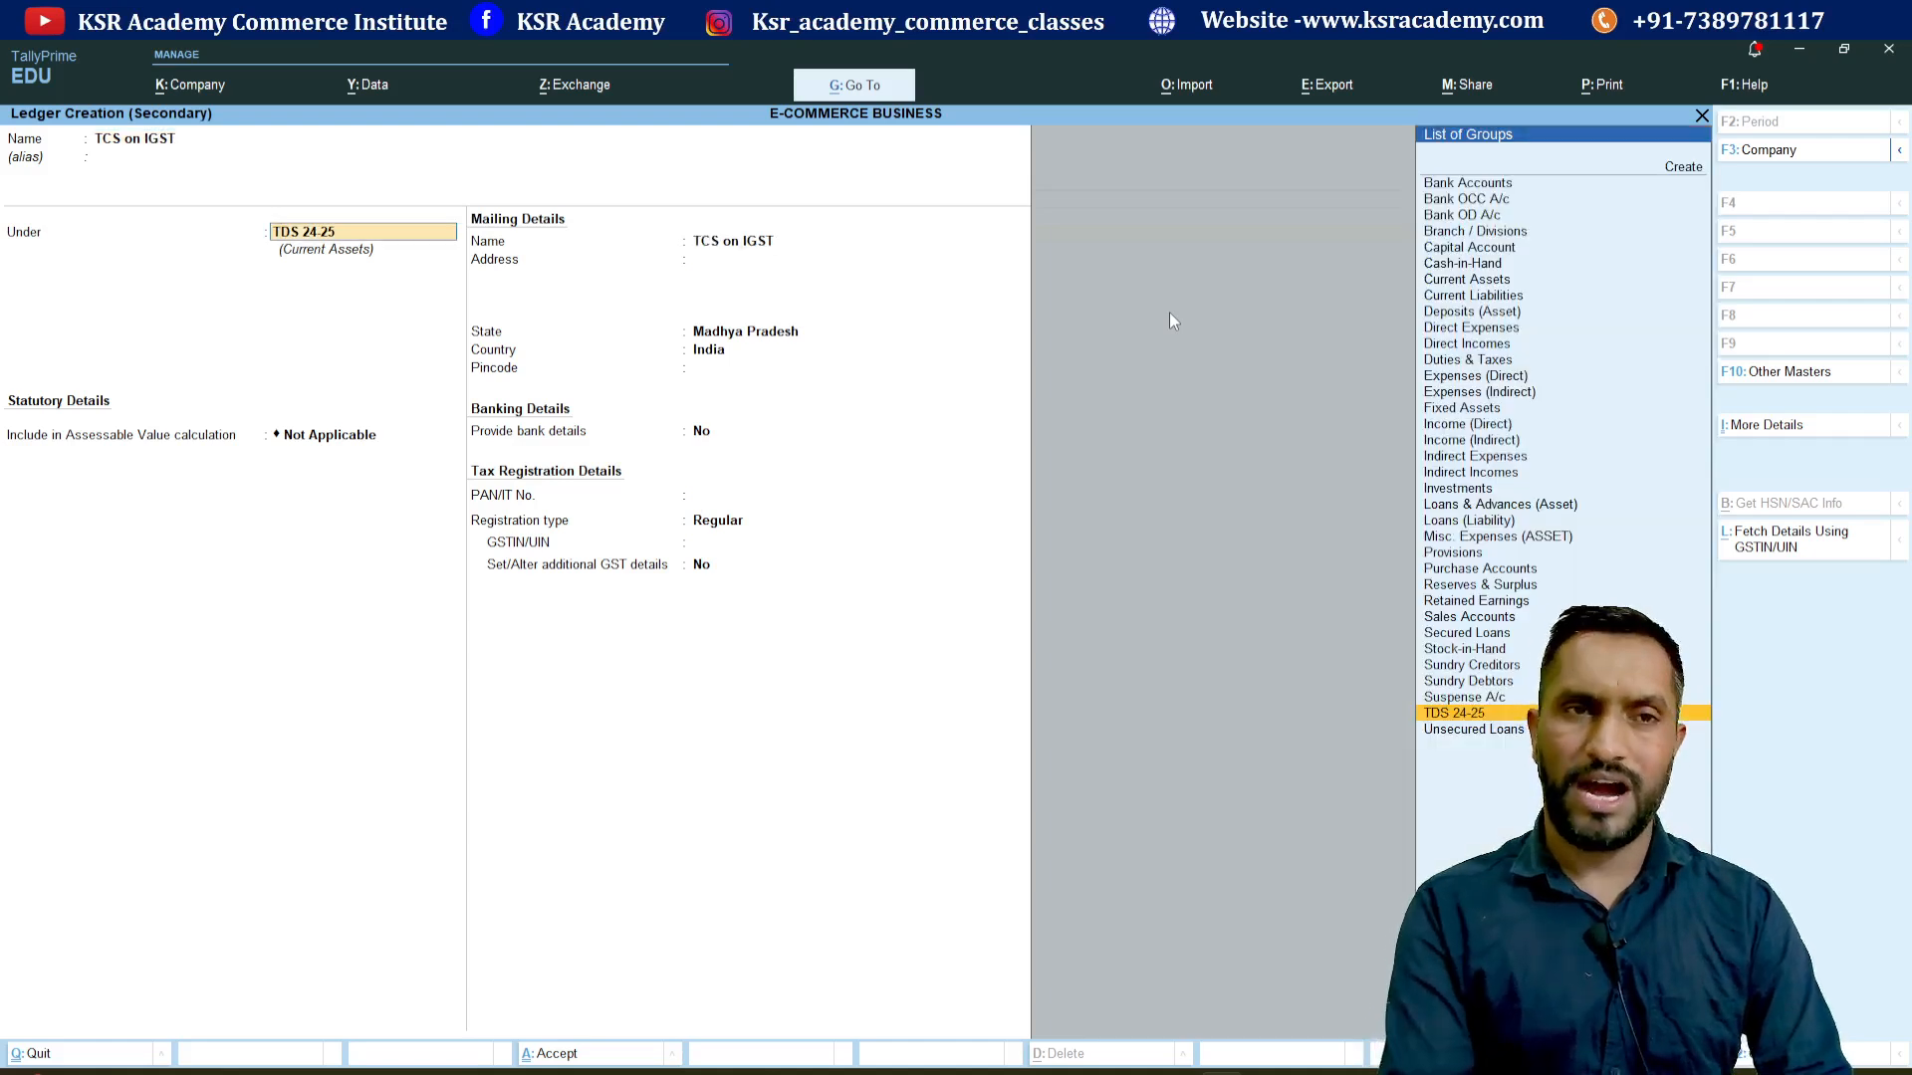
{"action": "type", "text": "Cu"}
{"action": "key", "text": "Return"}
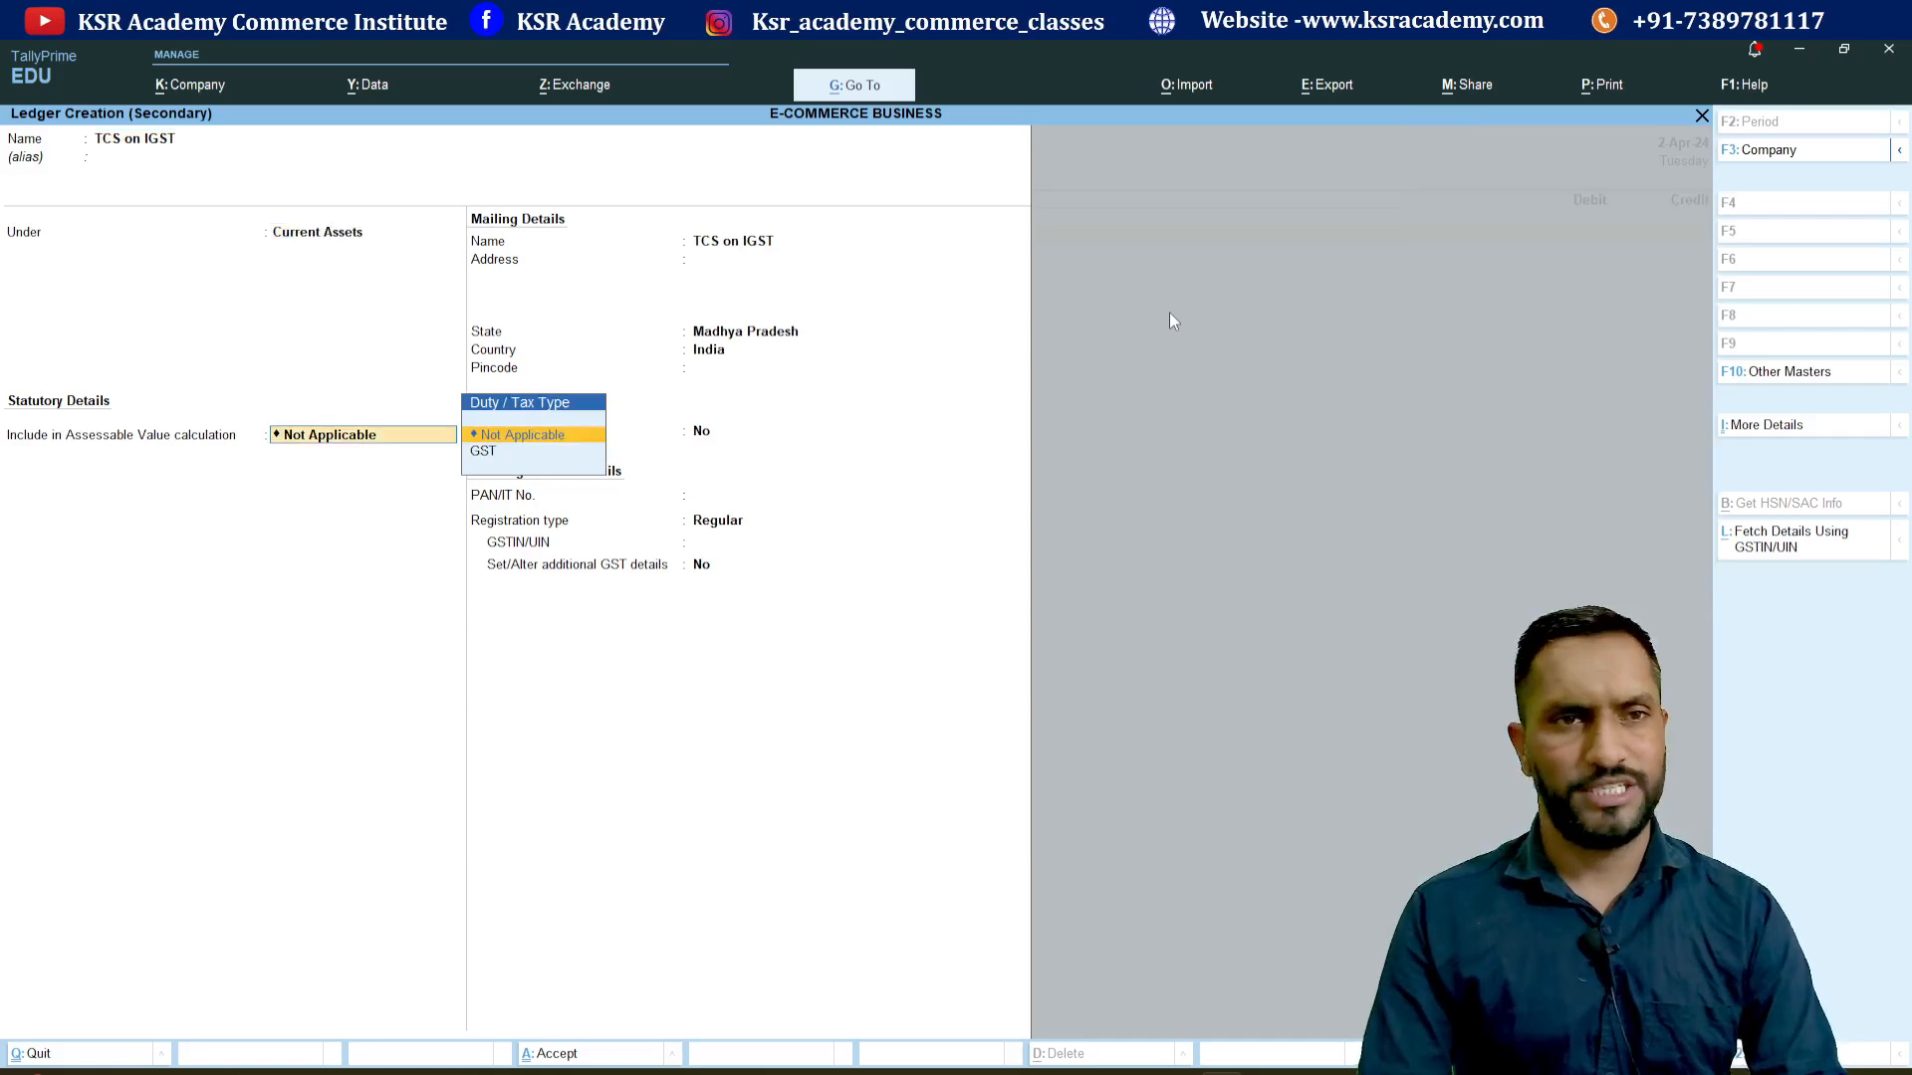
- Set the TCS on IGST ledger's registration type to Unregistered/Consumer, keep the other defaults and save the ledger
{"action": "key", "text": "Return"}
{"action": "key", "text": "Return"}
{"action": "key", "text": "Return"}
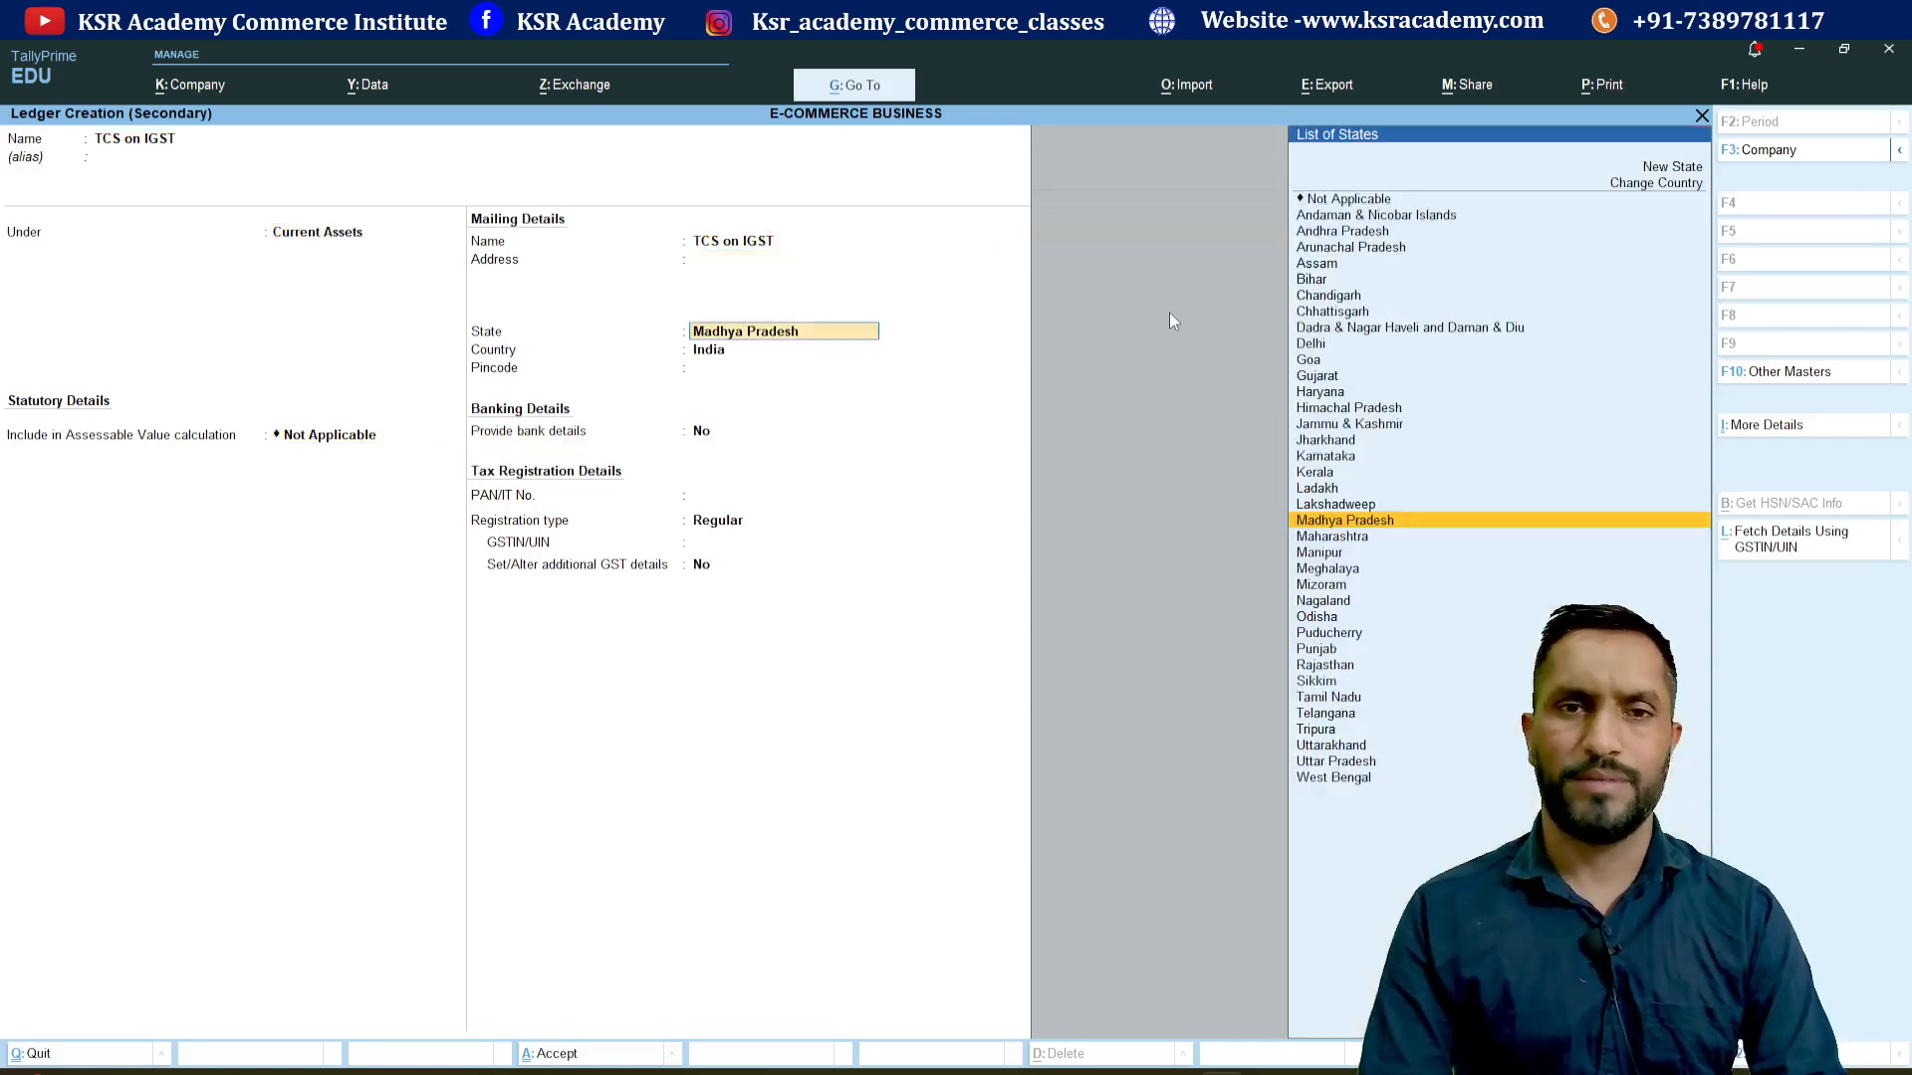
{"action": "key", "text": "Return"}
{"action": "key", "text": "Return"}
{"action": "key", "text": "Return"}
{"action": "key", "text": "Return"}
{"action": "type", "text": "u"}
{"action": "key", "text": "Return"}
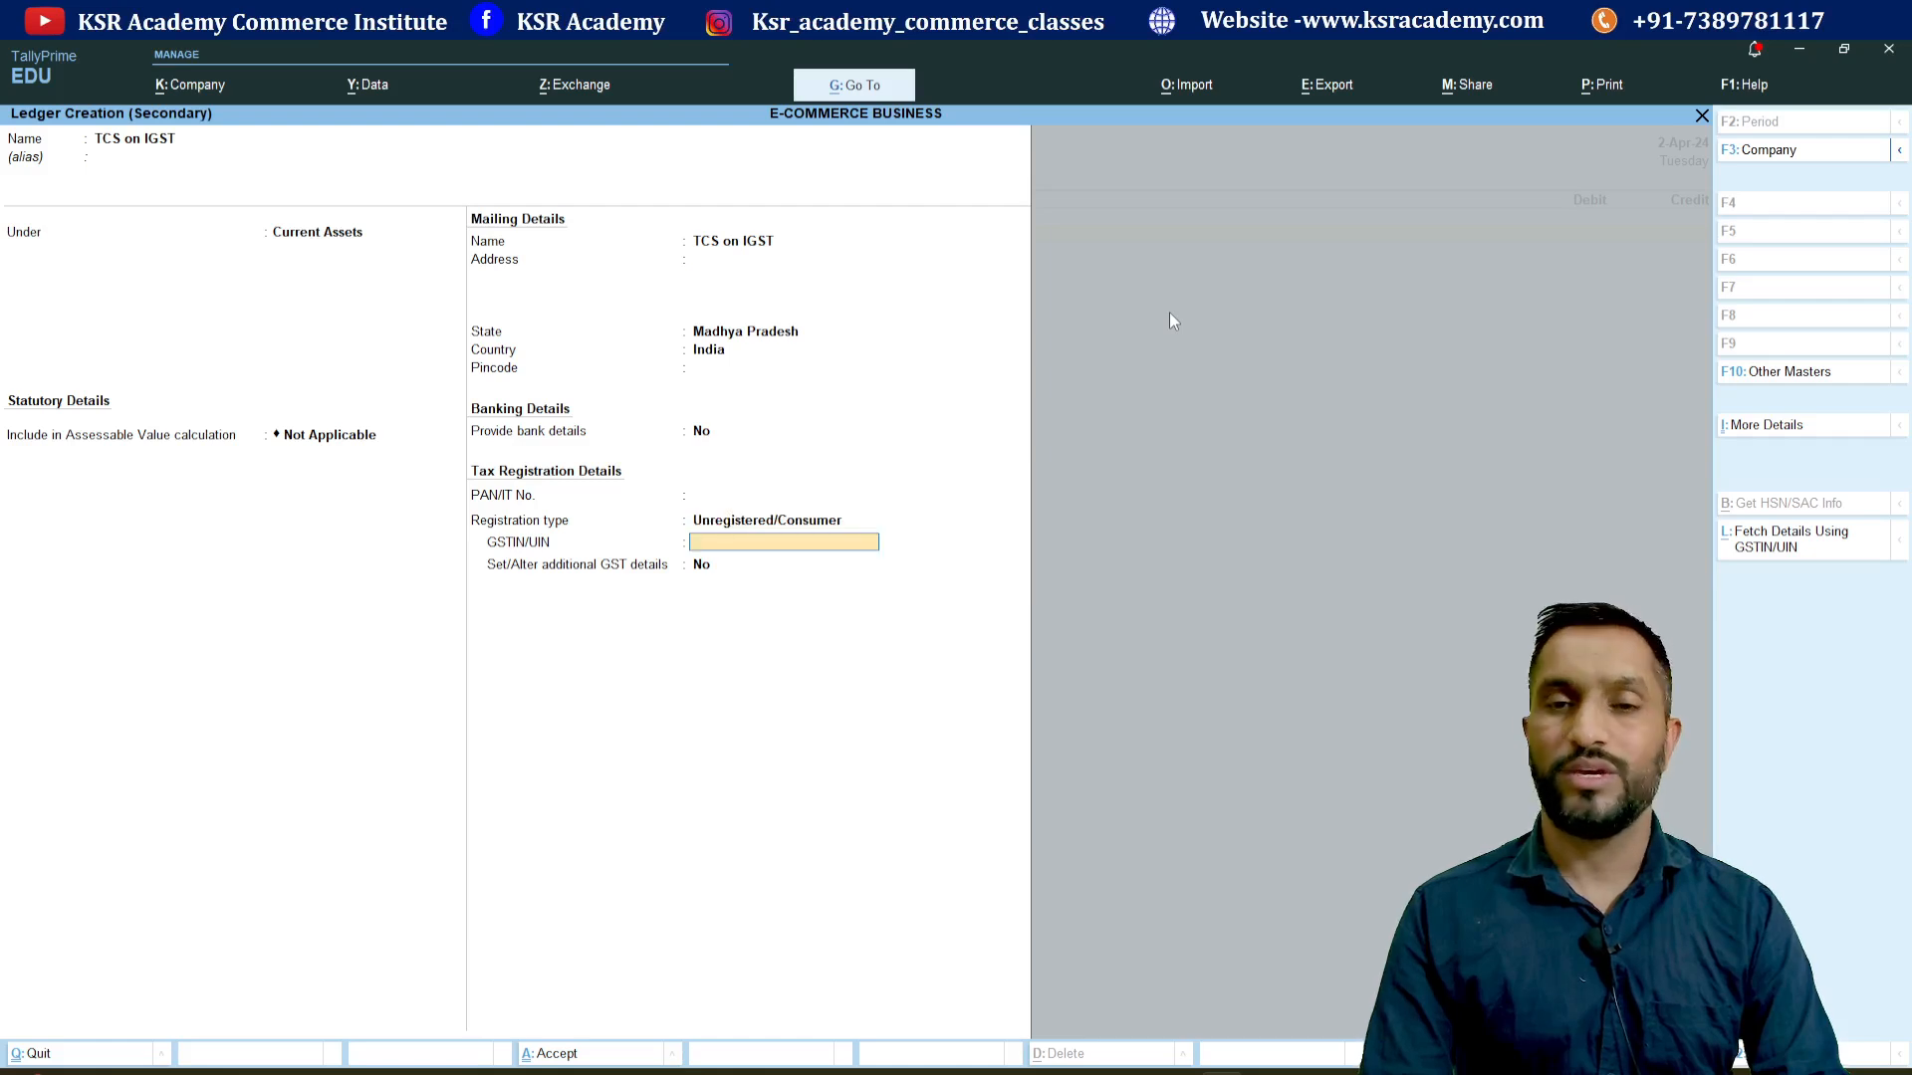
{"action": "key", "text": "Return"}
{"action": "key", "text": "Return"}
{"action": "key", "text": "Return"}
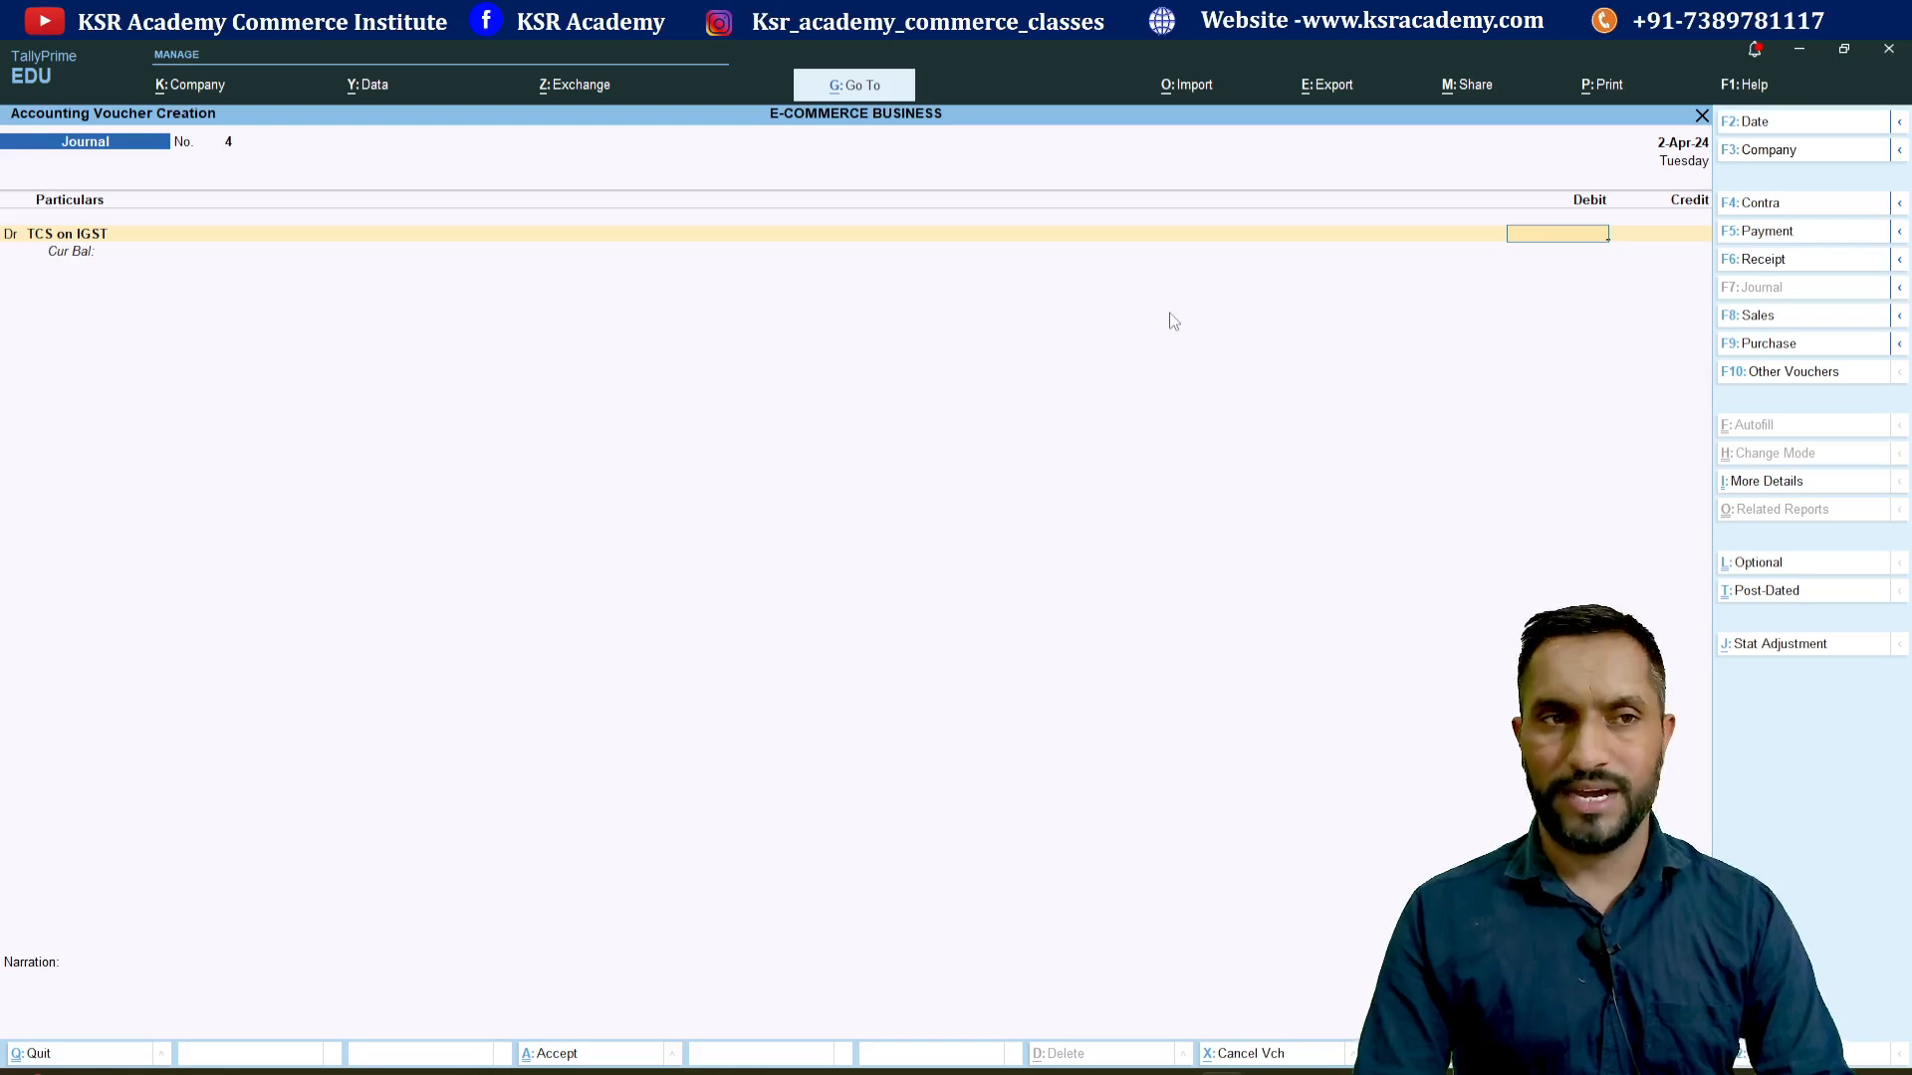
- Debit TCS on IGST with 4.66 and choose AMAZON as the credit ledger
{"action": "type", "text": "4.66"}
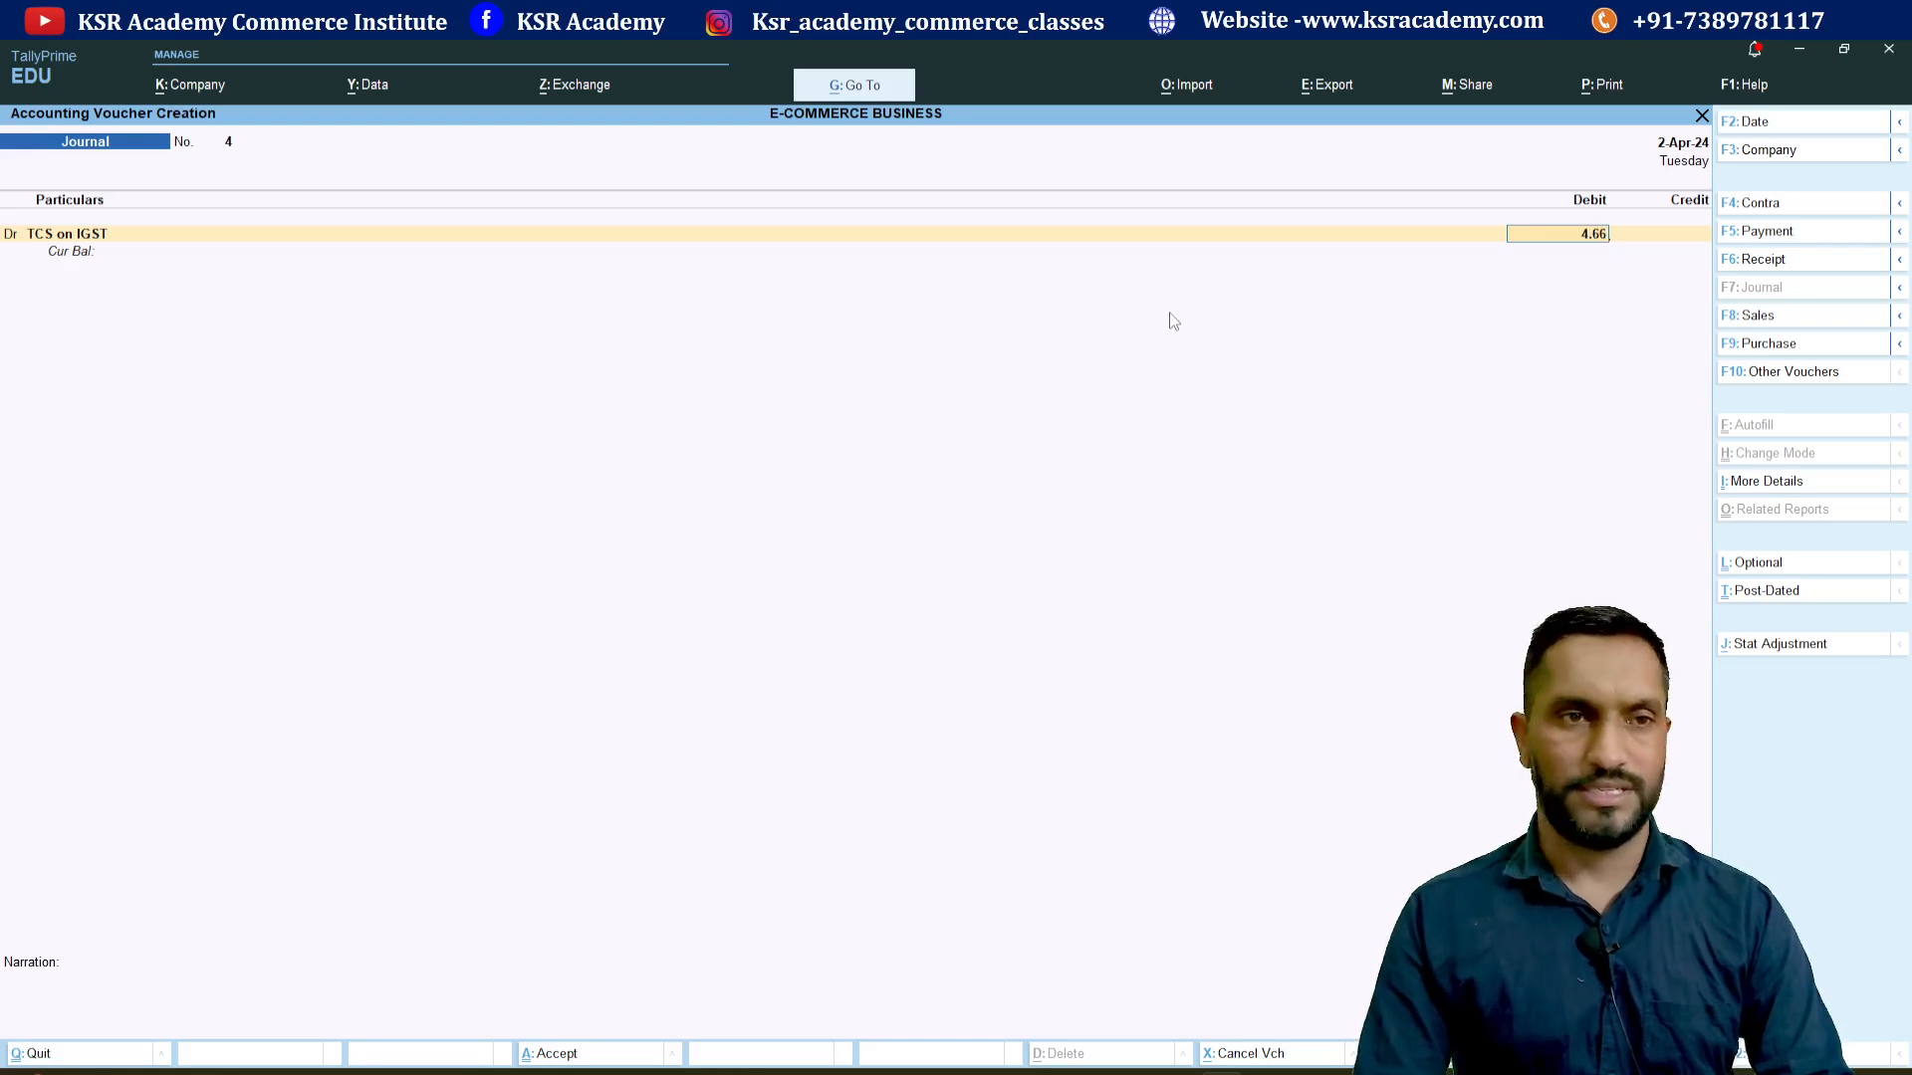
{"action": "key", "text": "Return"}
{"action": "key", "text": "Return"}
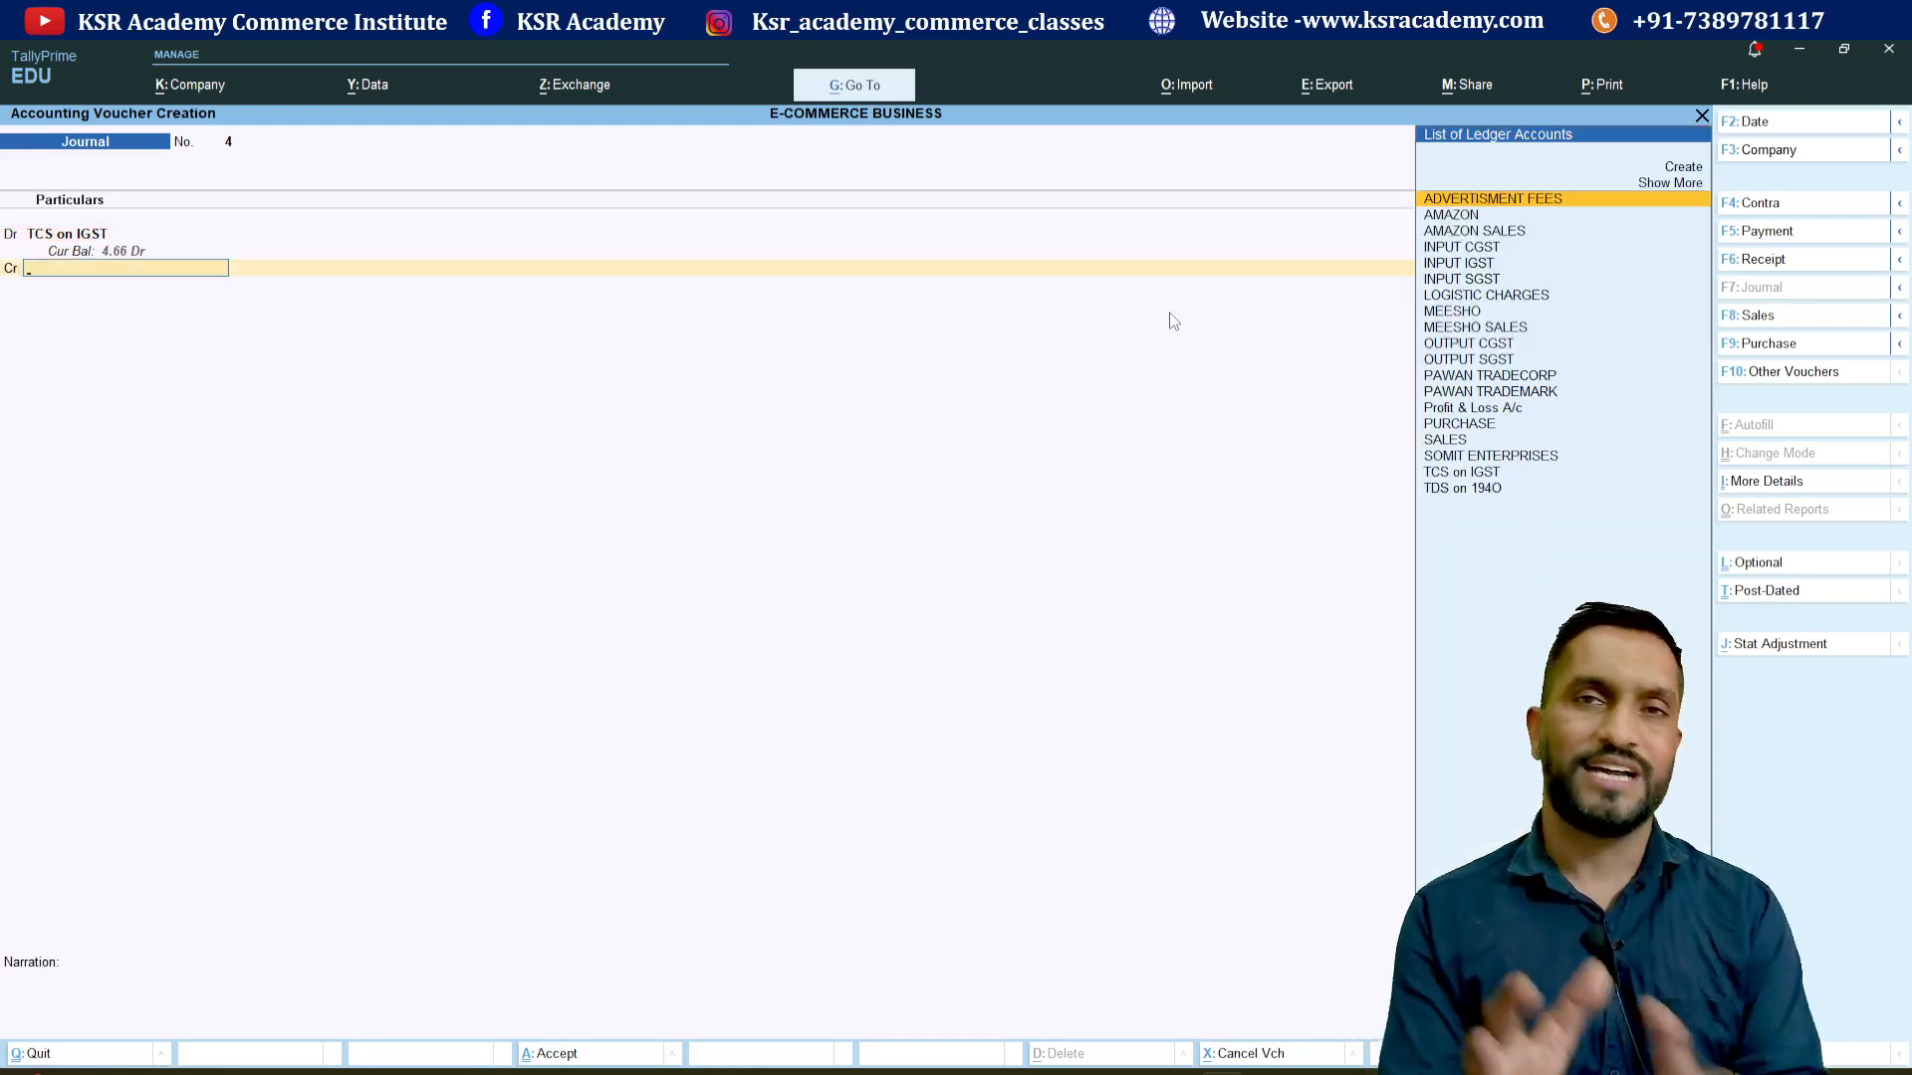
{"action": "type", "text": "Ama"}
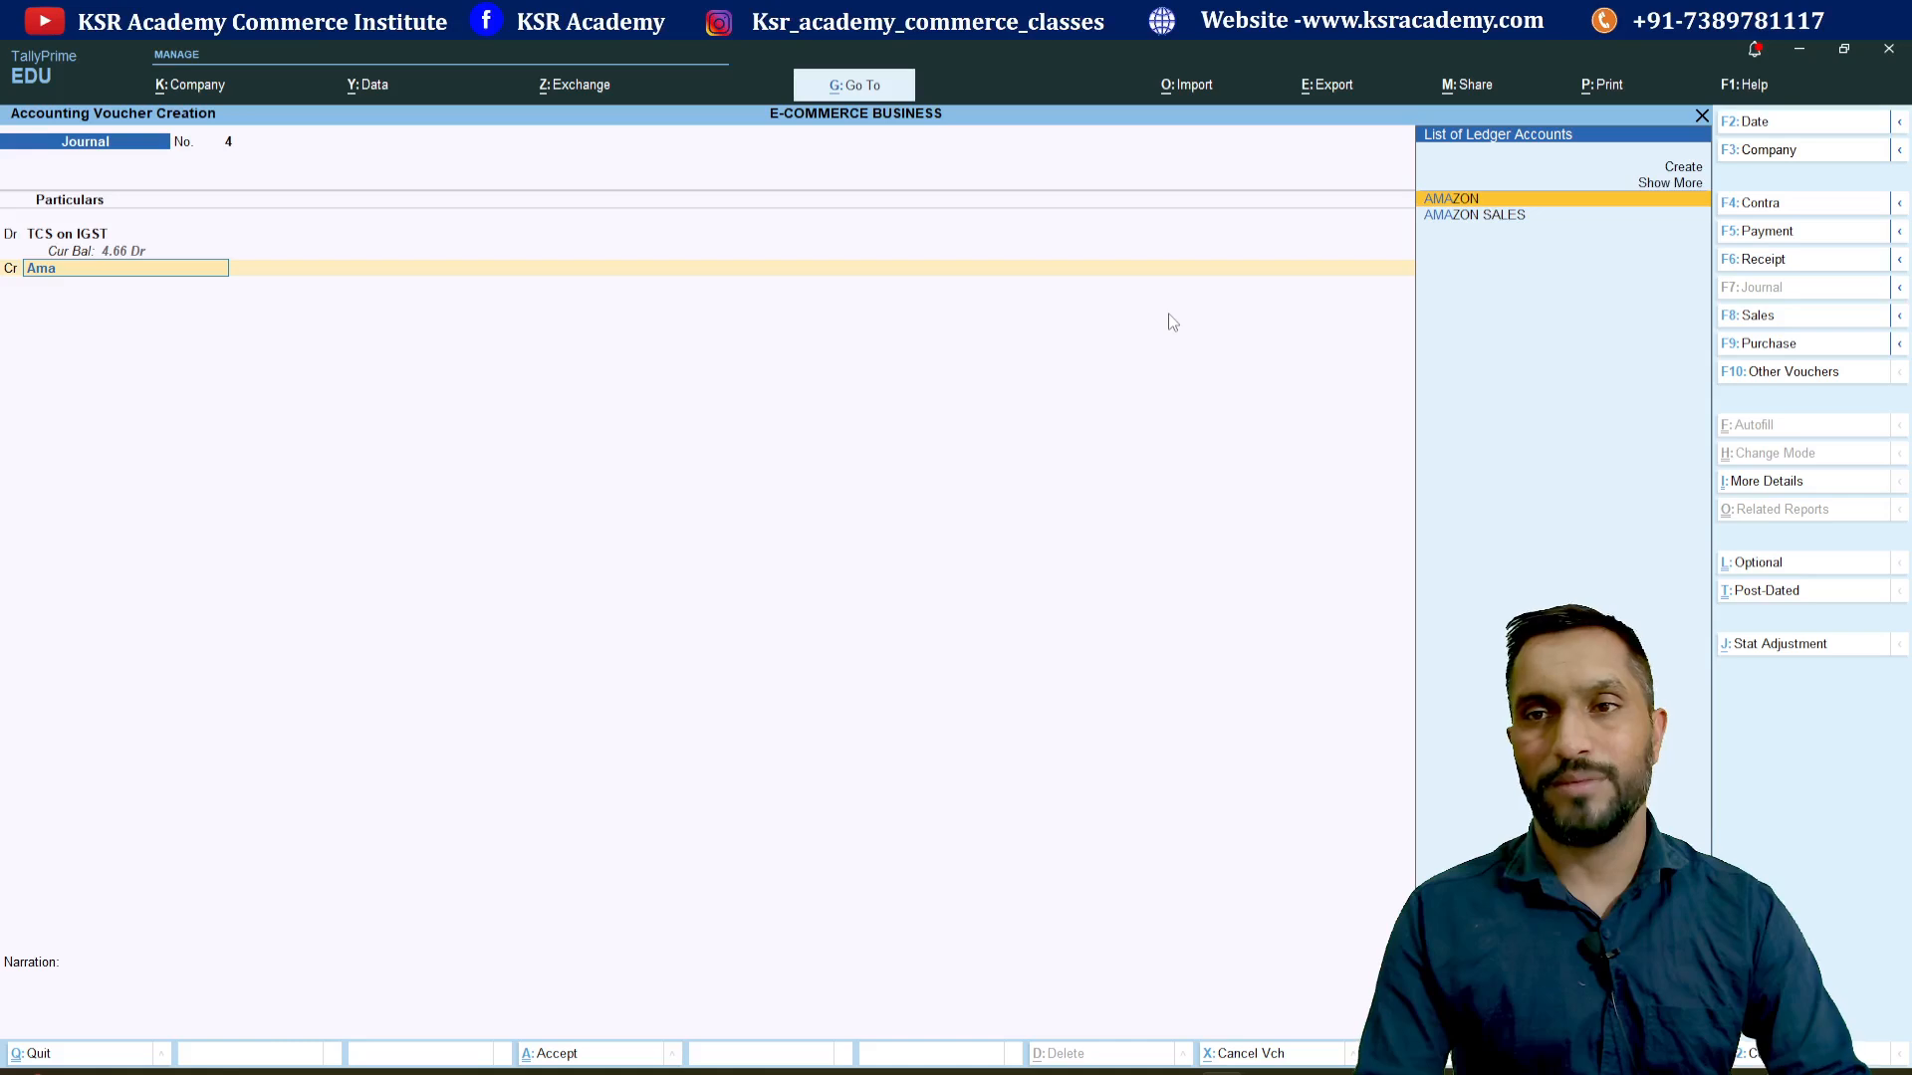
{"action": "key", "text": "Return"}
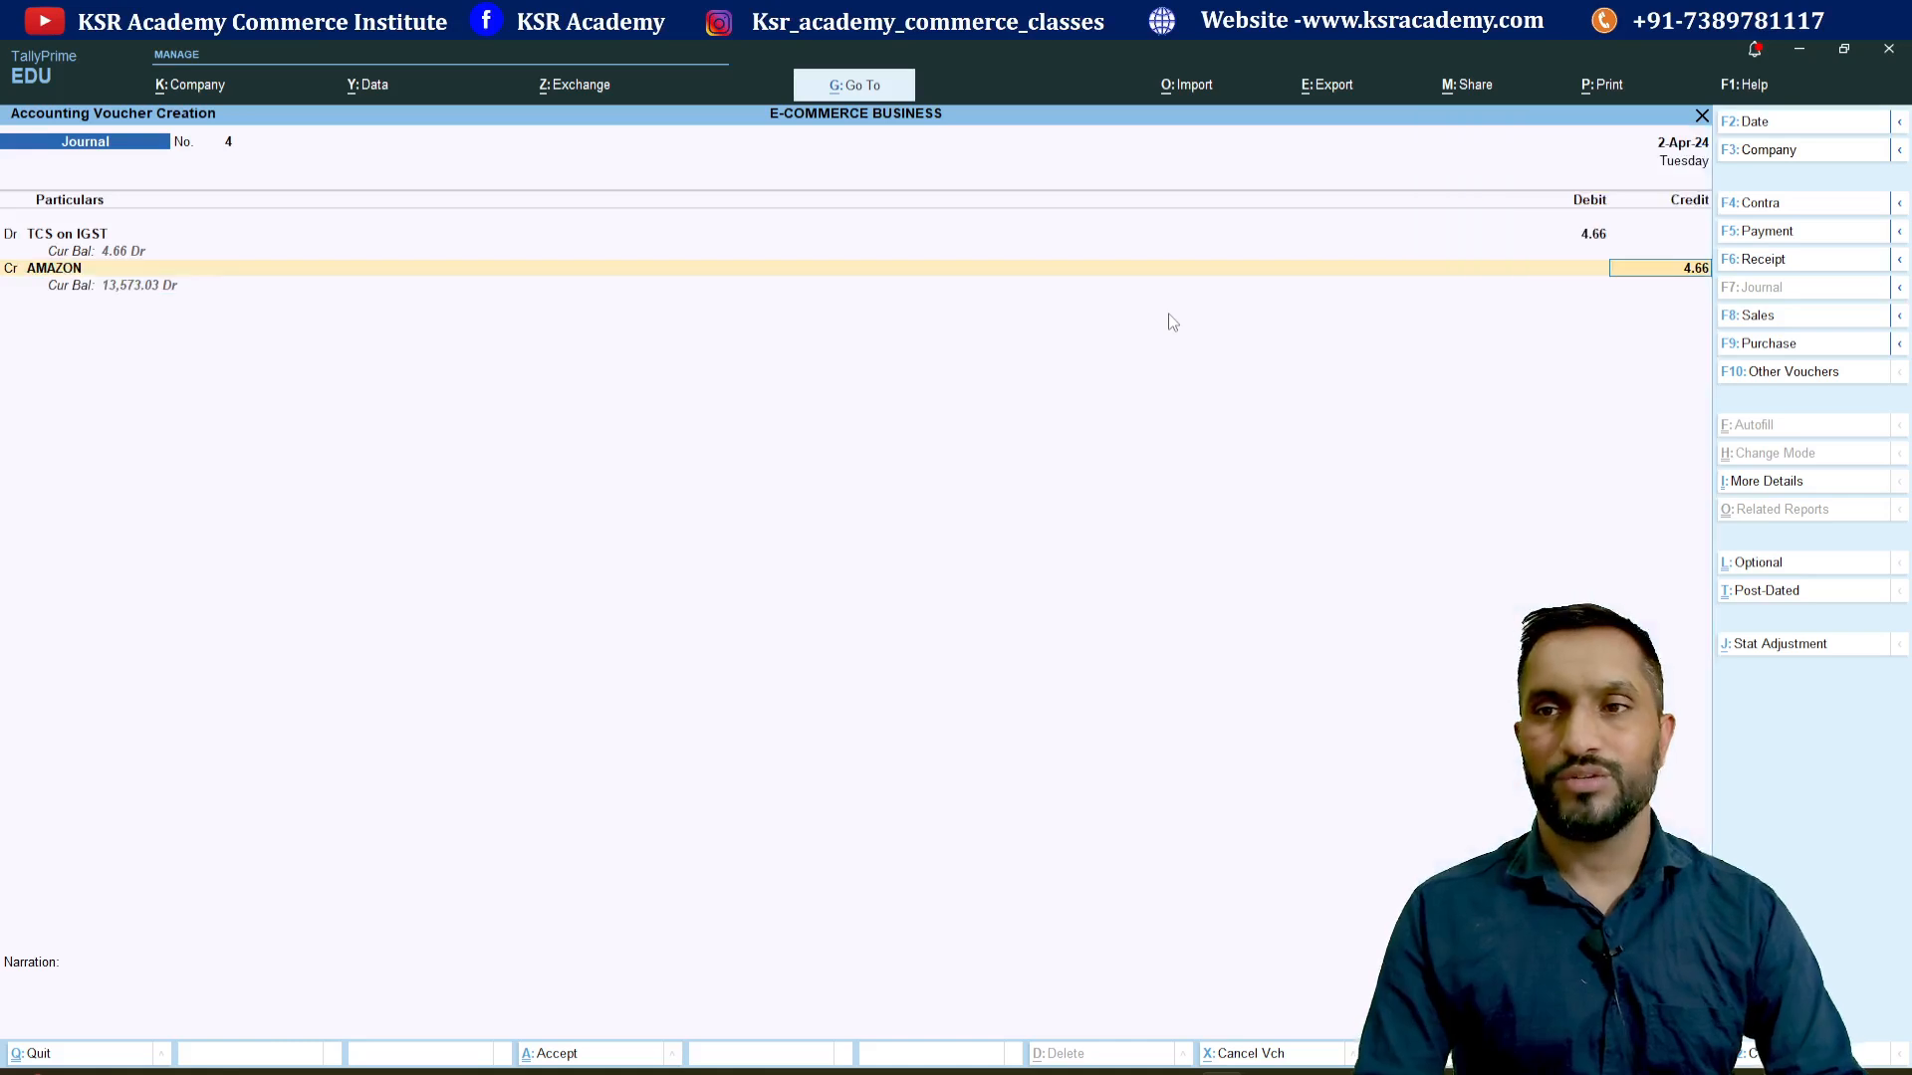
- Allocate AMAZON's 4.66 credit as Agst Ref to bill 2, set it to Cr and save the journal voucher
{"action": "key", "text": "Return"}
{"action": "type", "text": "a"}
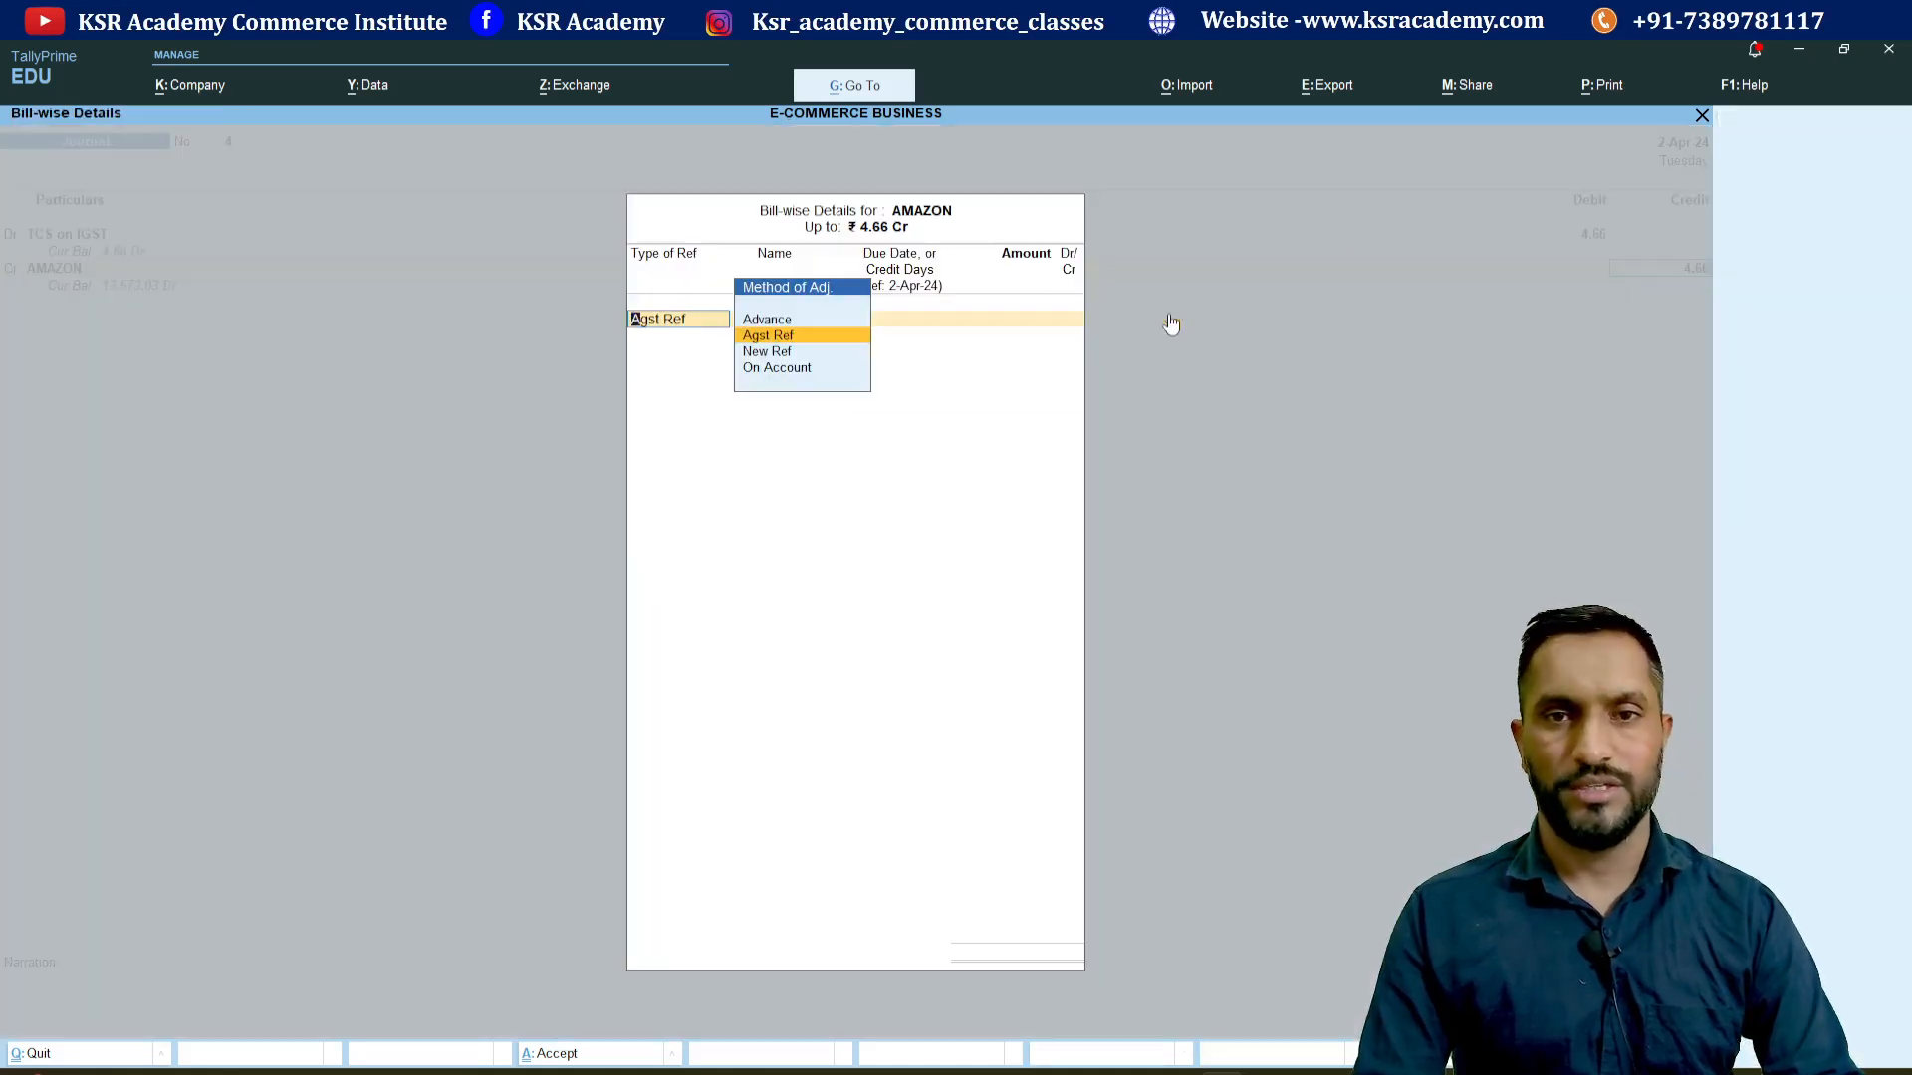
{"action": "key", "text": "Return"}
{"action": "key", "text": "Return"}
{"action": "key", "text": "Return"}
{"action": "key", "text": "BackSpace"}
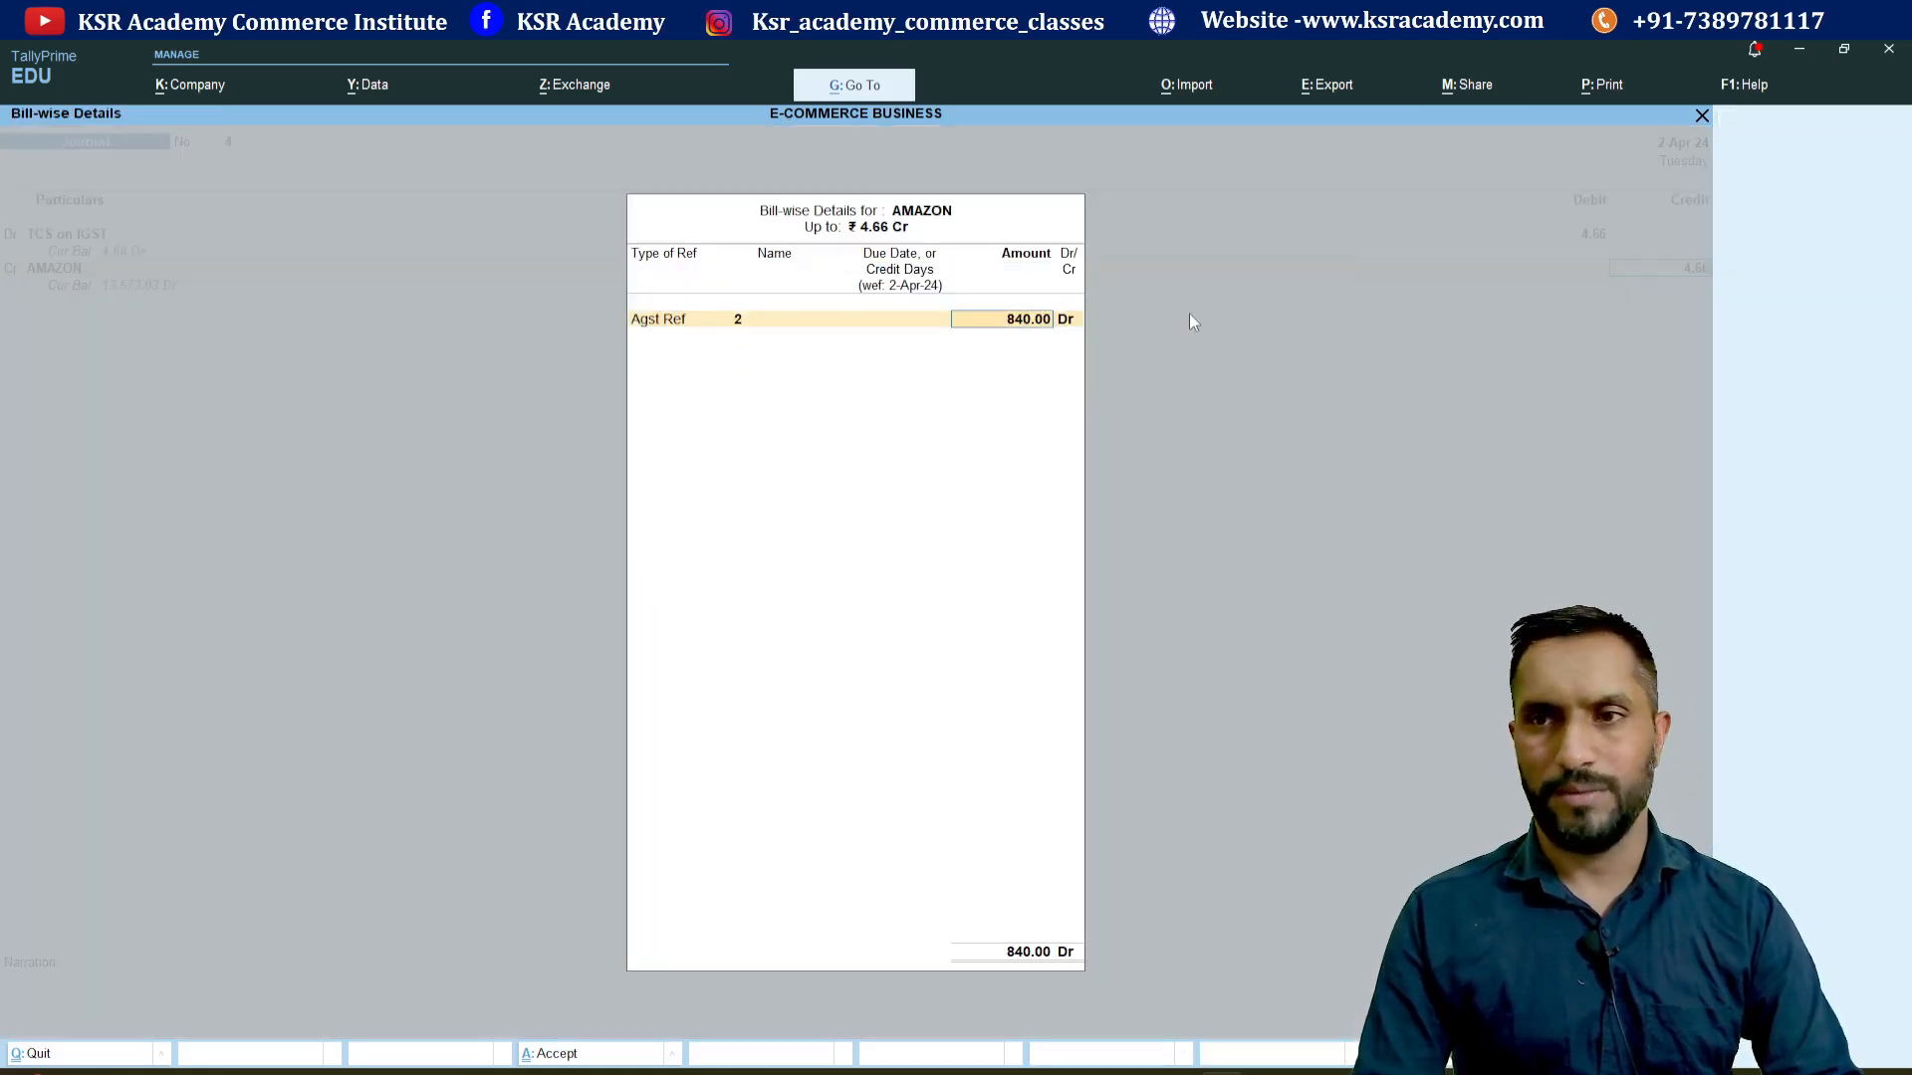
{"action": "type", "text": "4.66"}
{"action": "key", "text": "Return"}
{"action": "key", "text": "Return"}
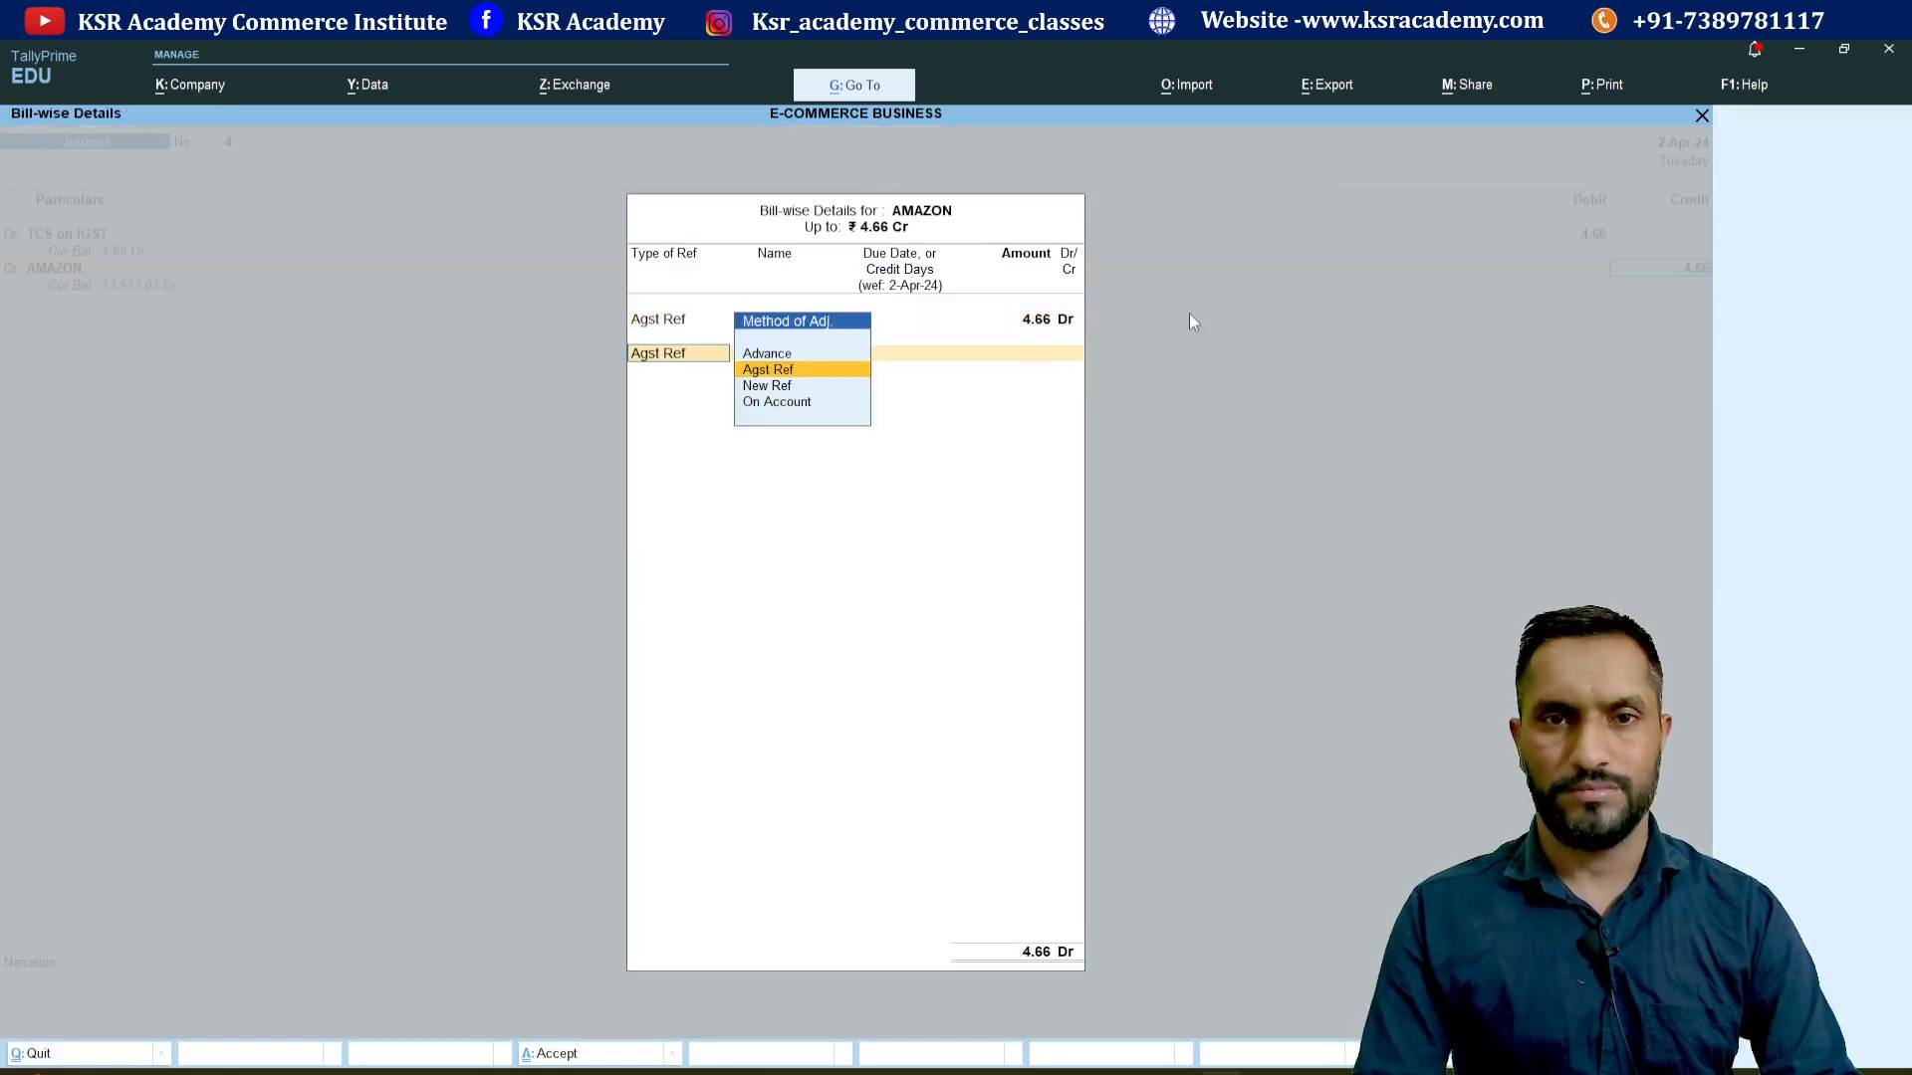
{"action": "key", "text": "BackSpace"}
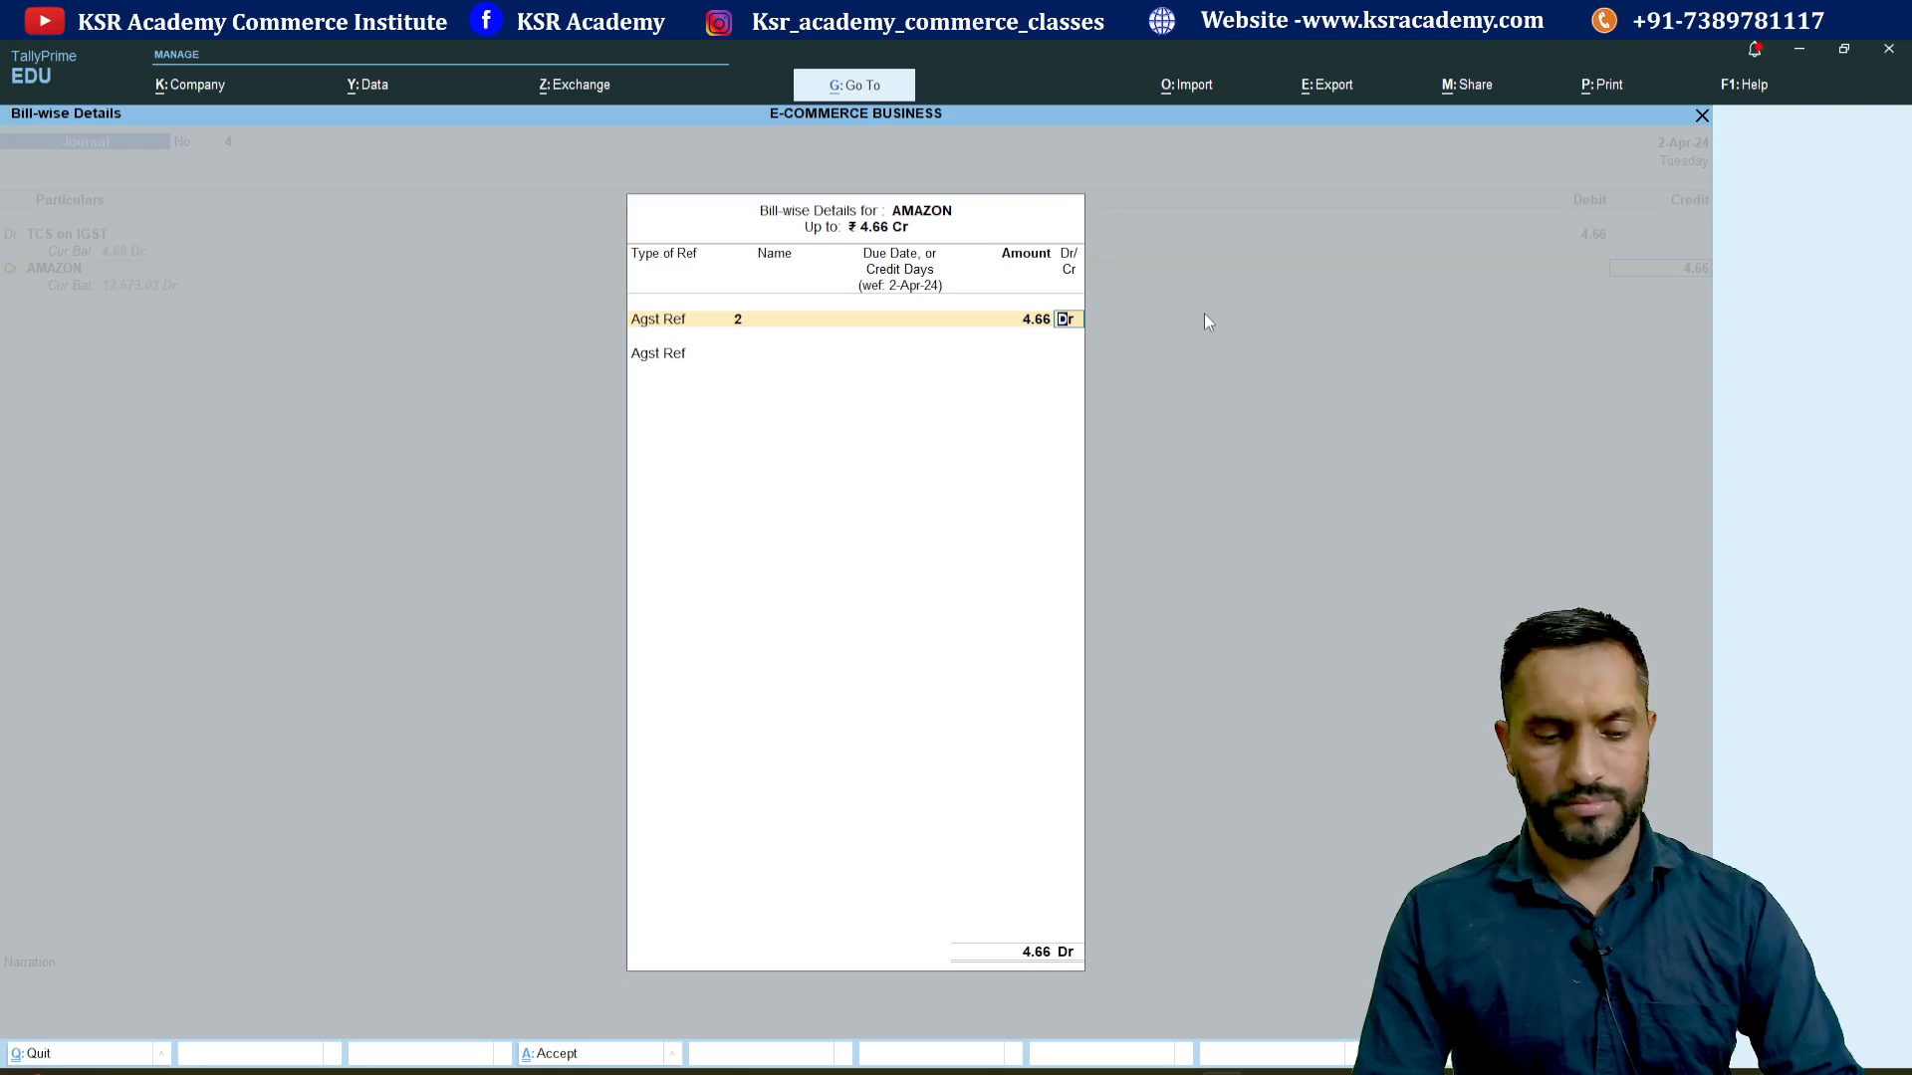
{"action": "type", "text": "c"}
{"action": "key", "text": "Return"}
{"action": "key", "text": "Return"}
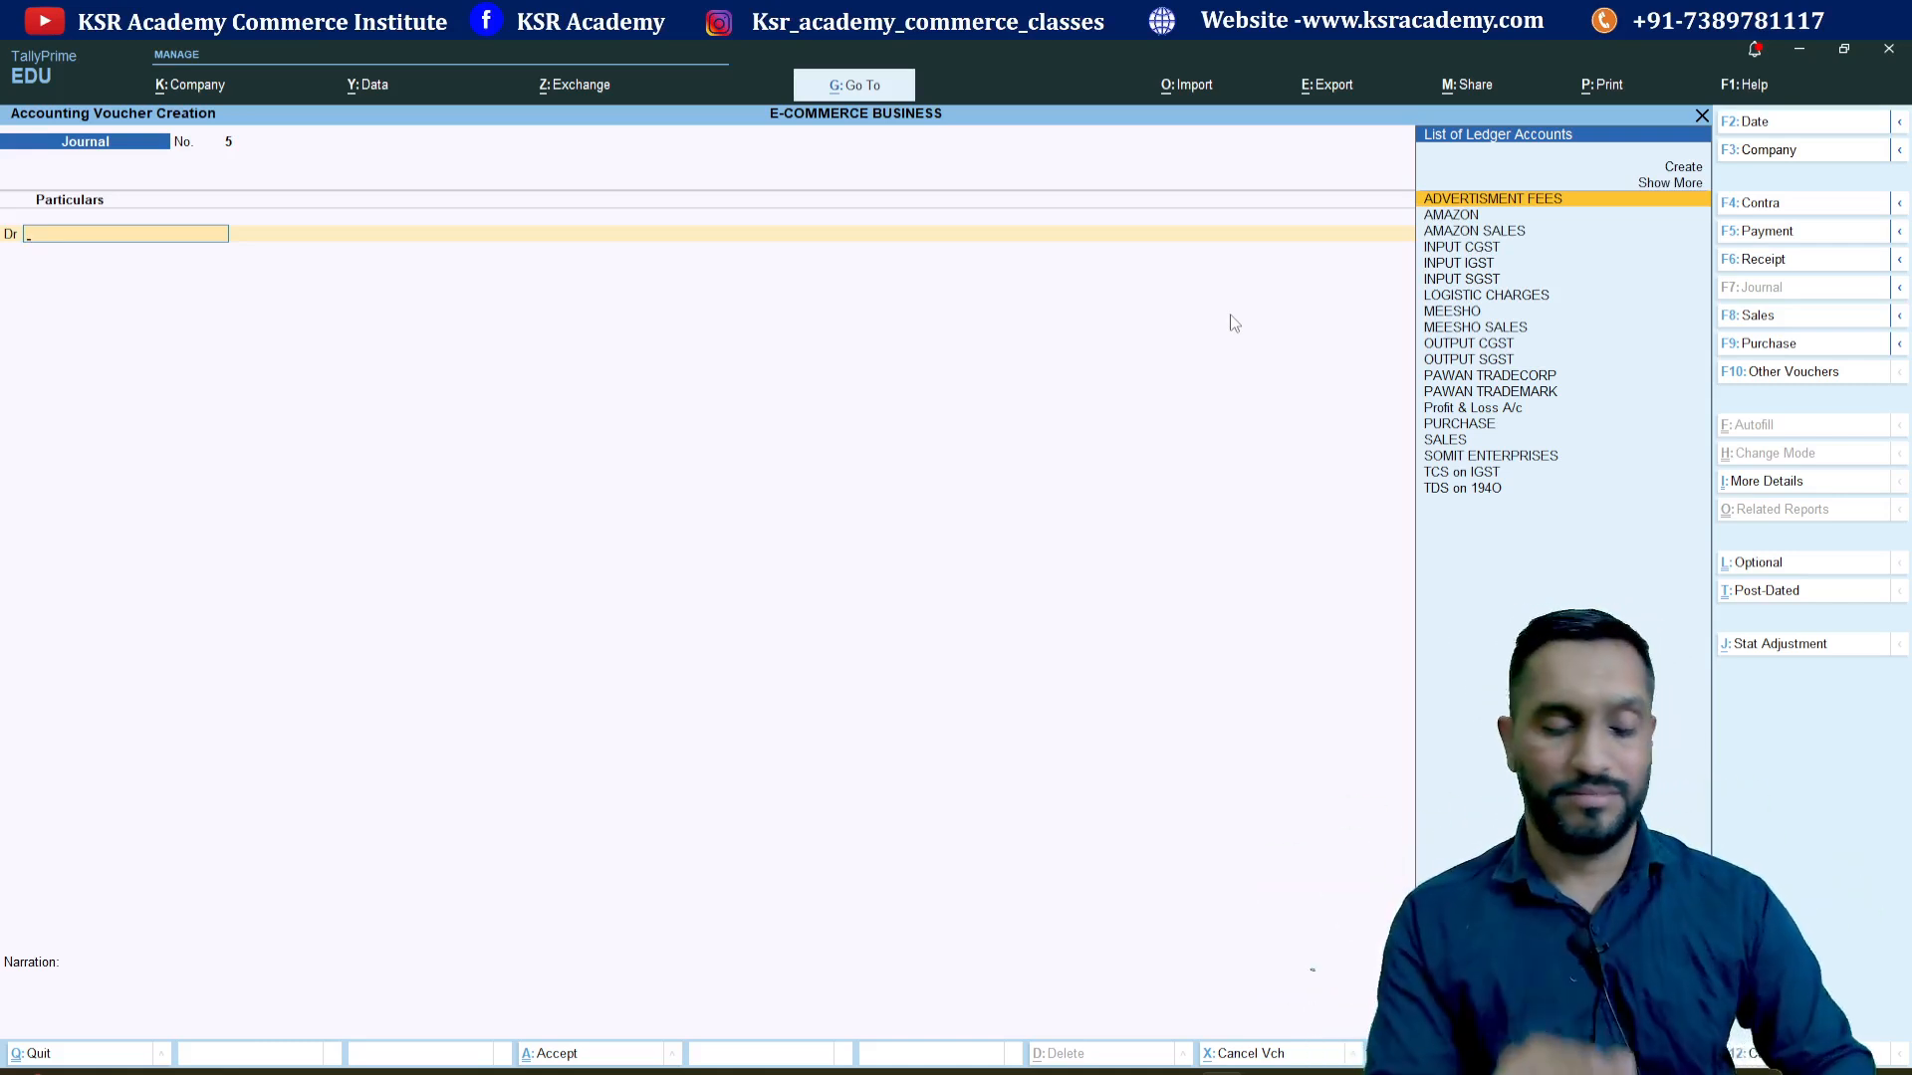
- Start a new ledger for the next journal's debit line and name it CASH Ledger in GST
{"action": "key", "text": "alt+c"}
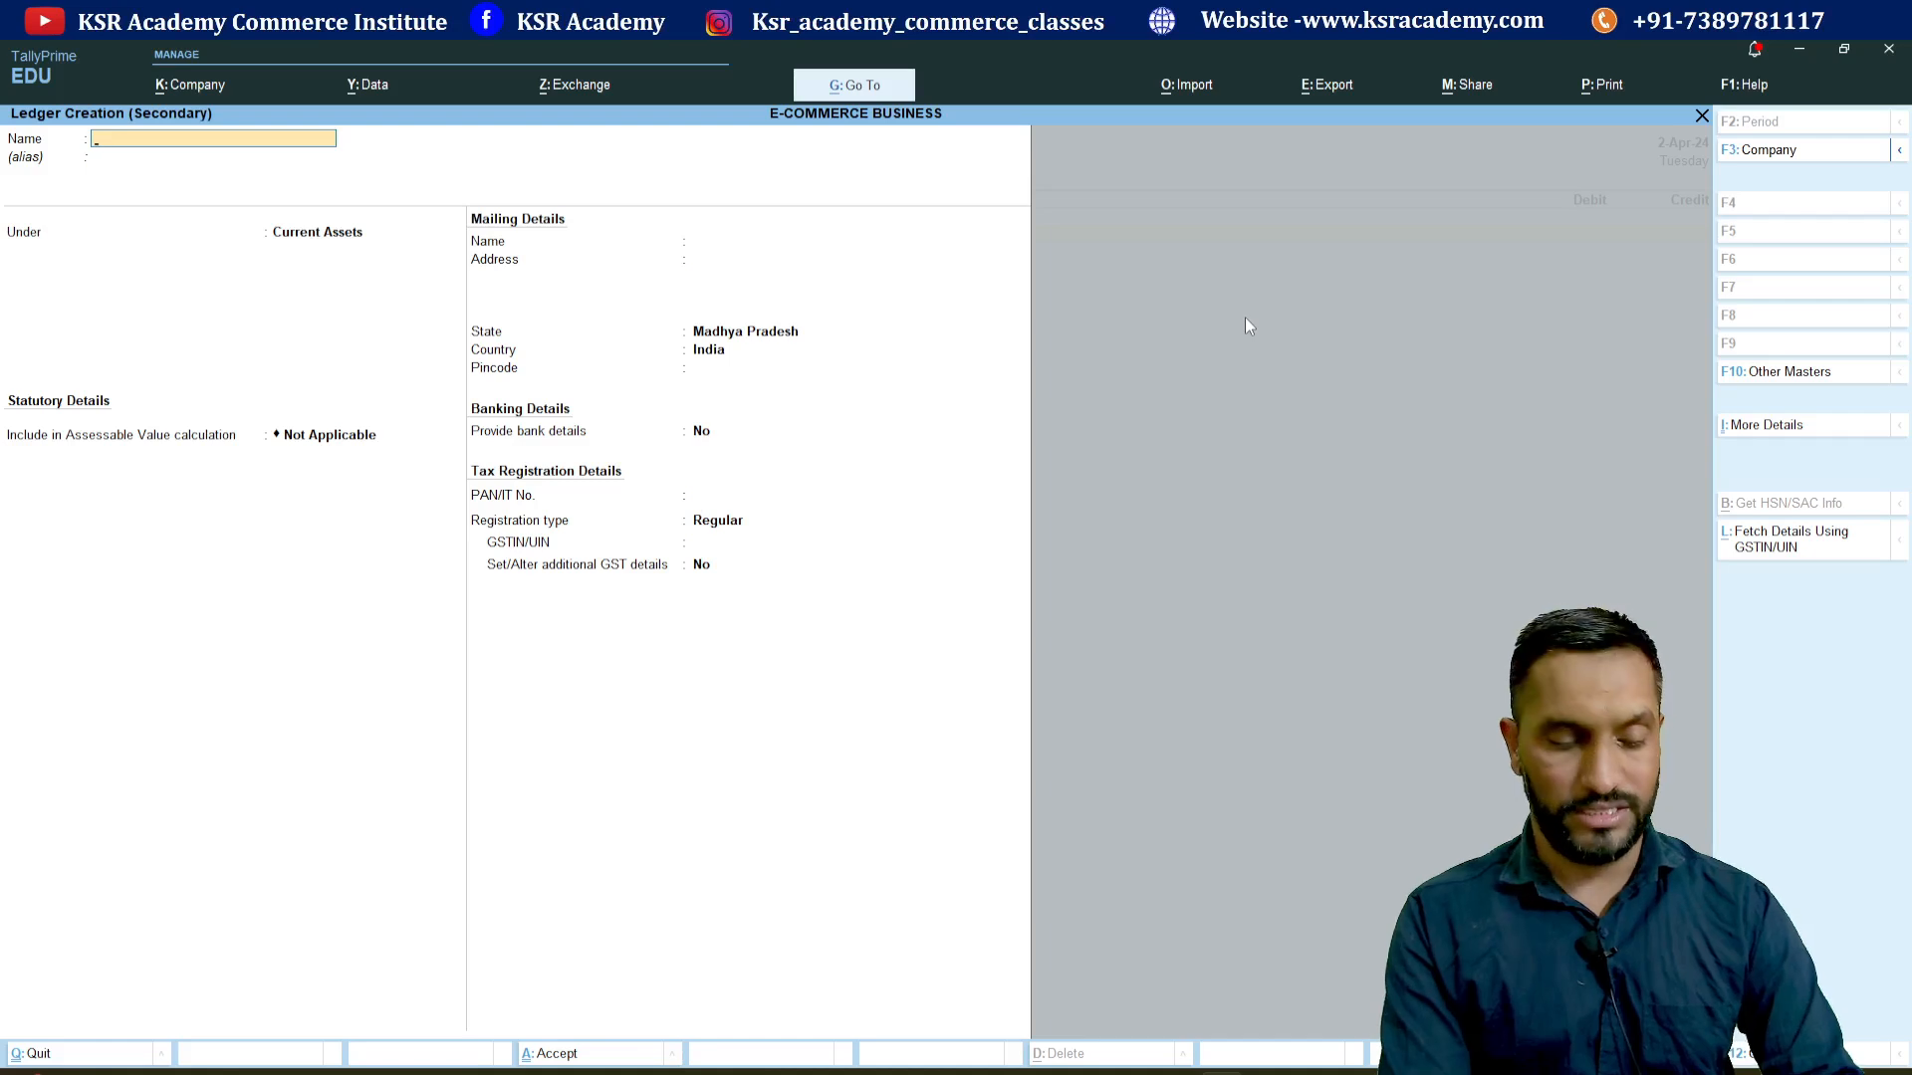
{"action": "type", "text": "CASH Lke"}
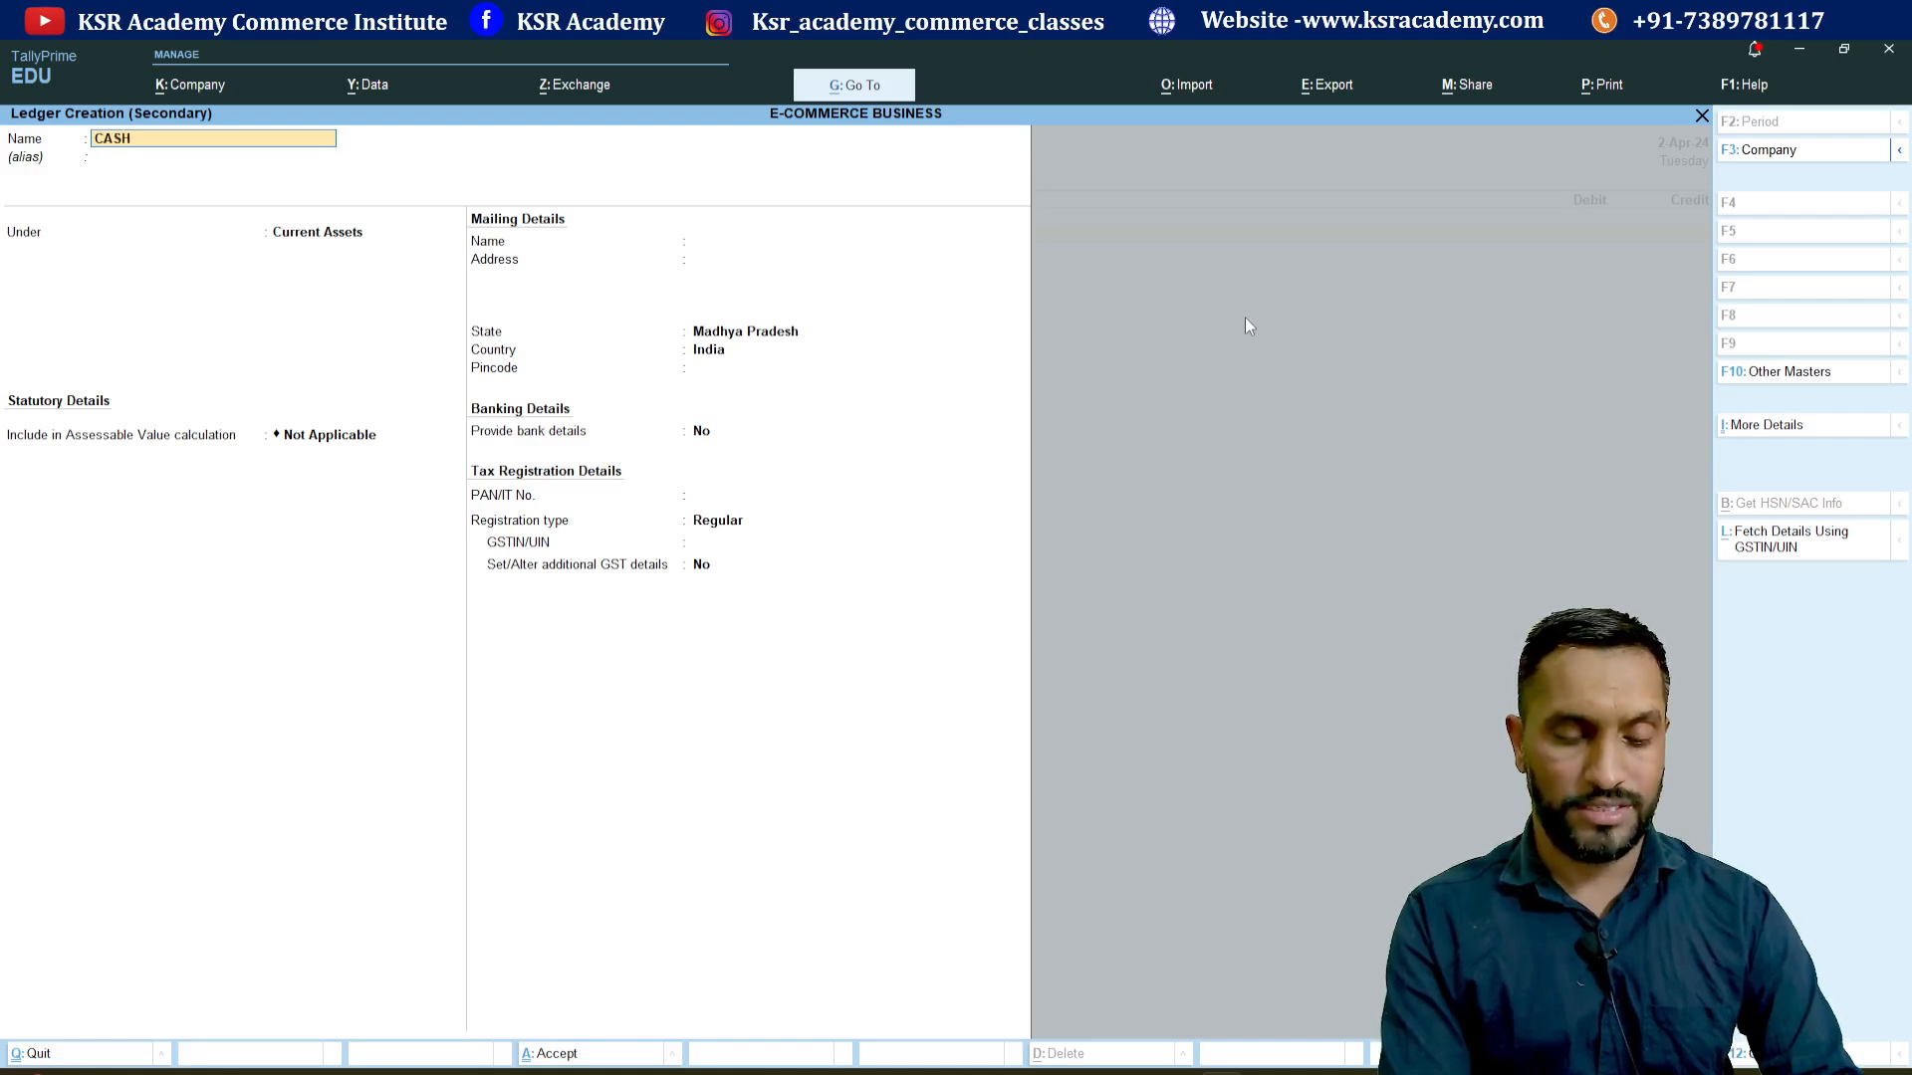
{"action": "key", "text": "BackSpace"}
{"action": "key", "text": "BackSpace"}
{"action": "type", "text": "e"}
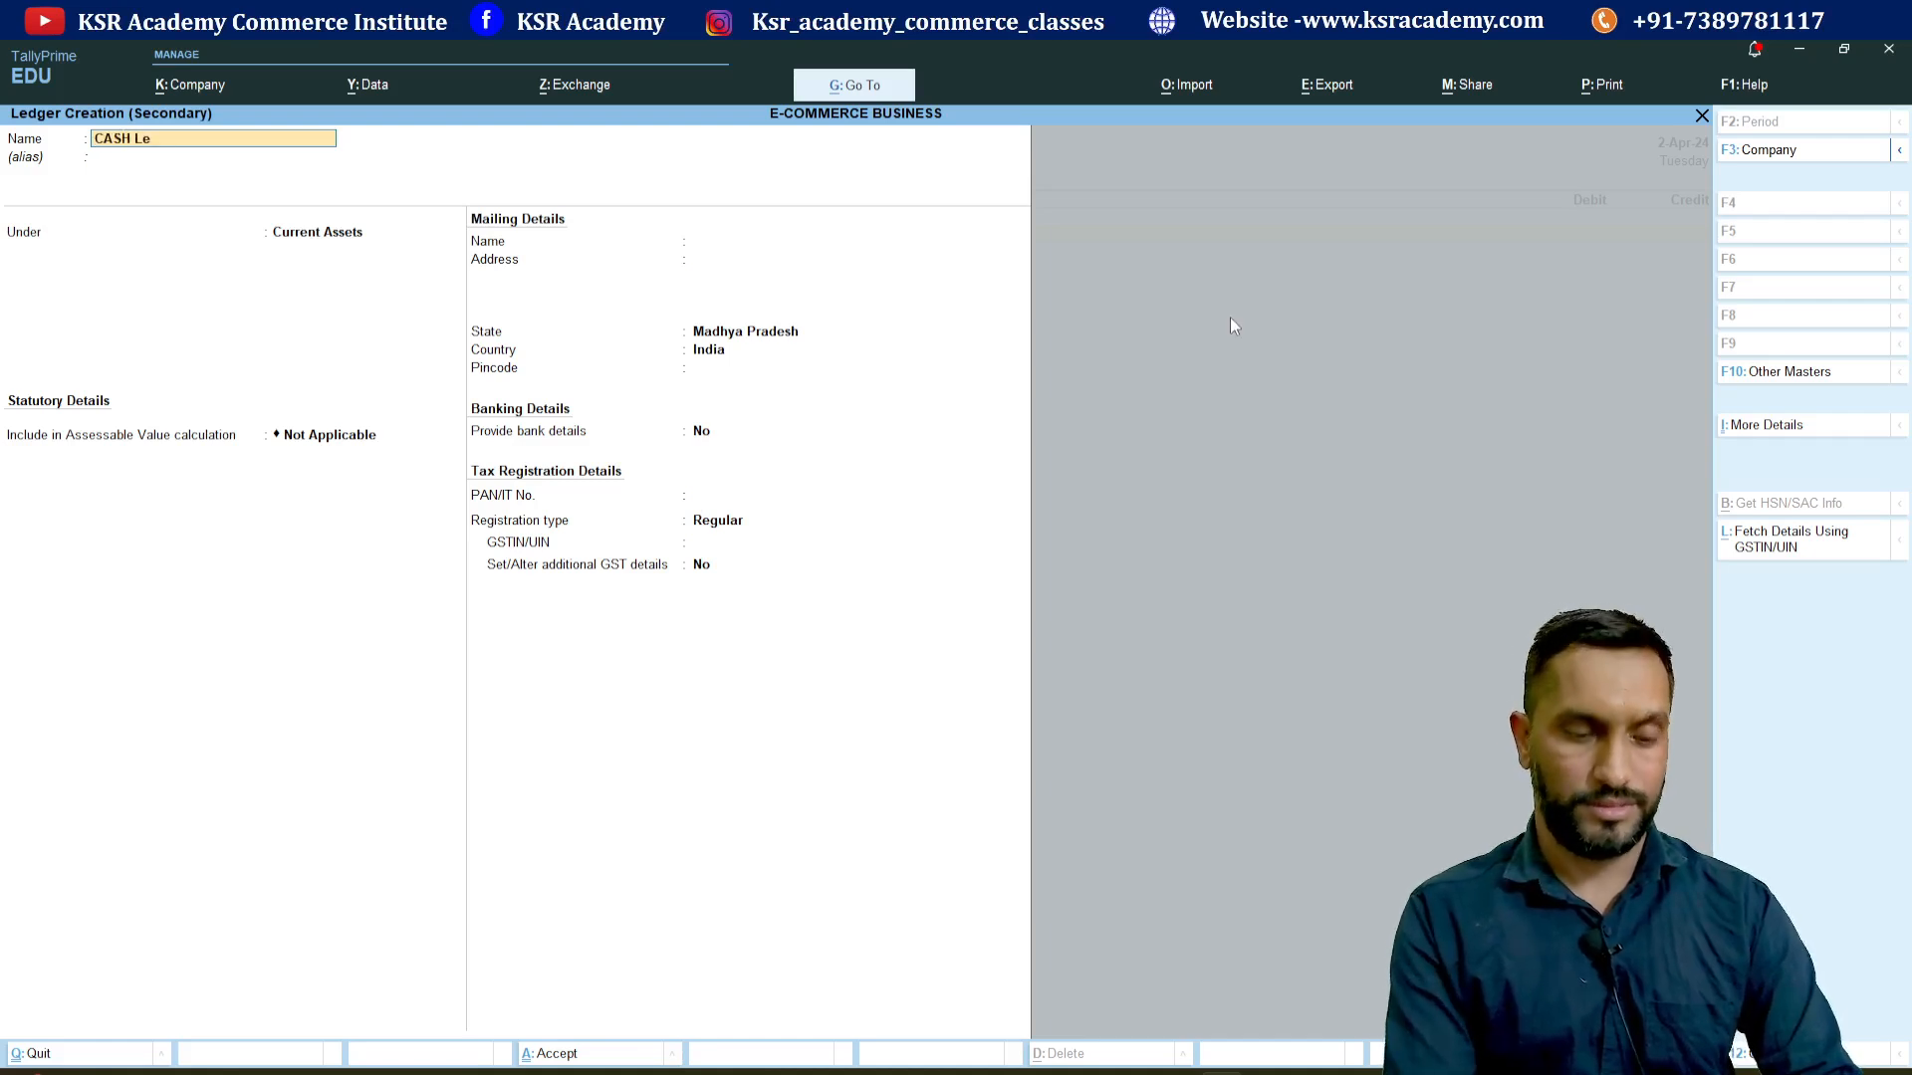
{"action": "type", "text": "dger"}
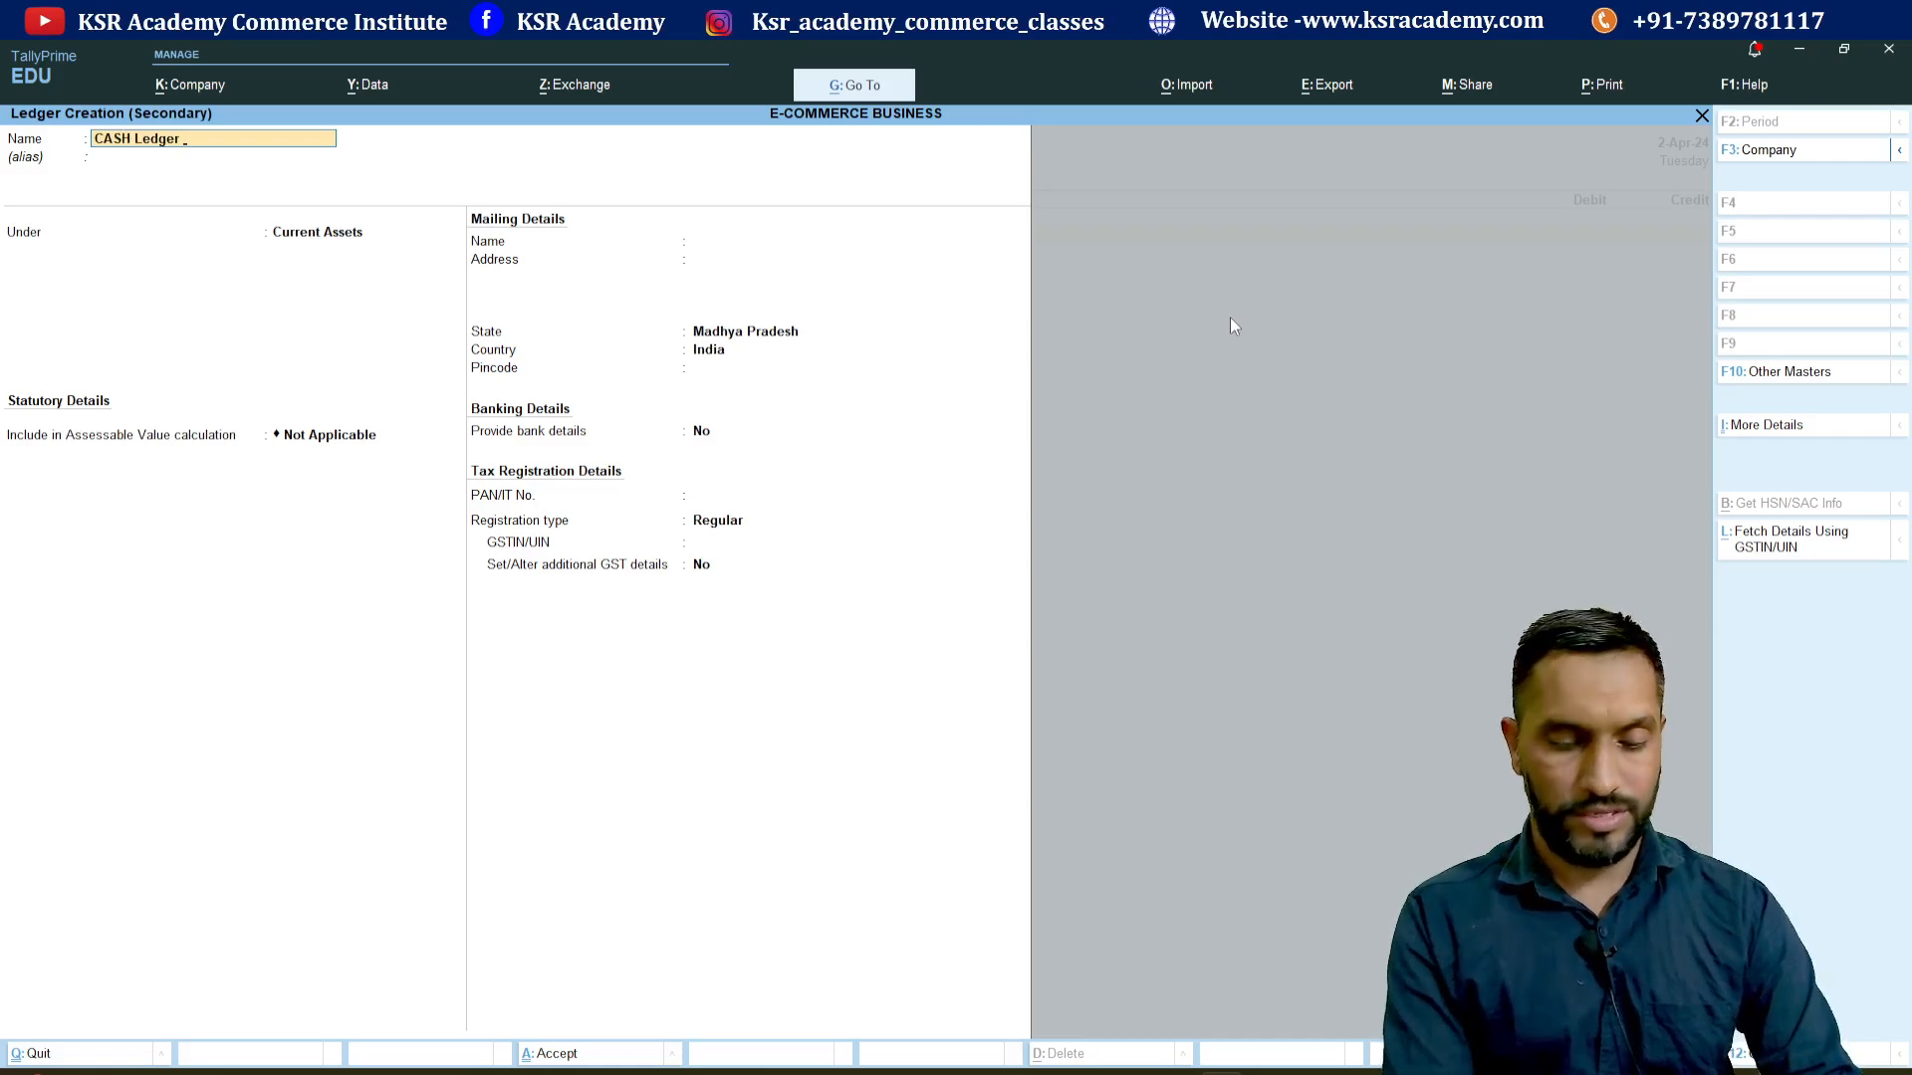
{"action": "type", "text": " in GST"}
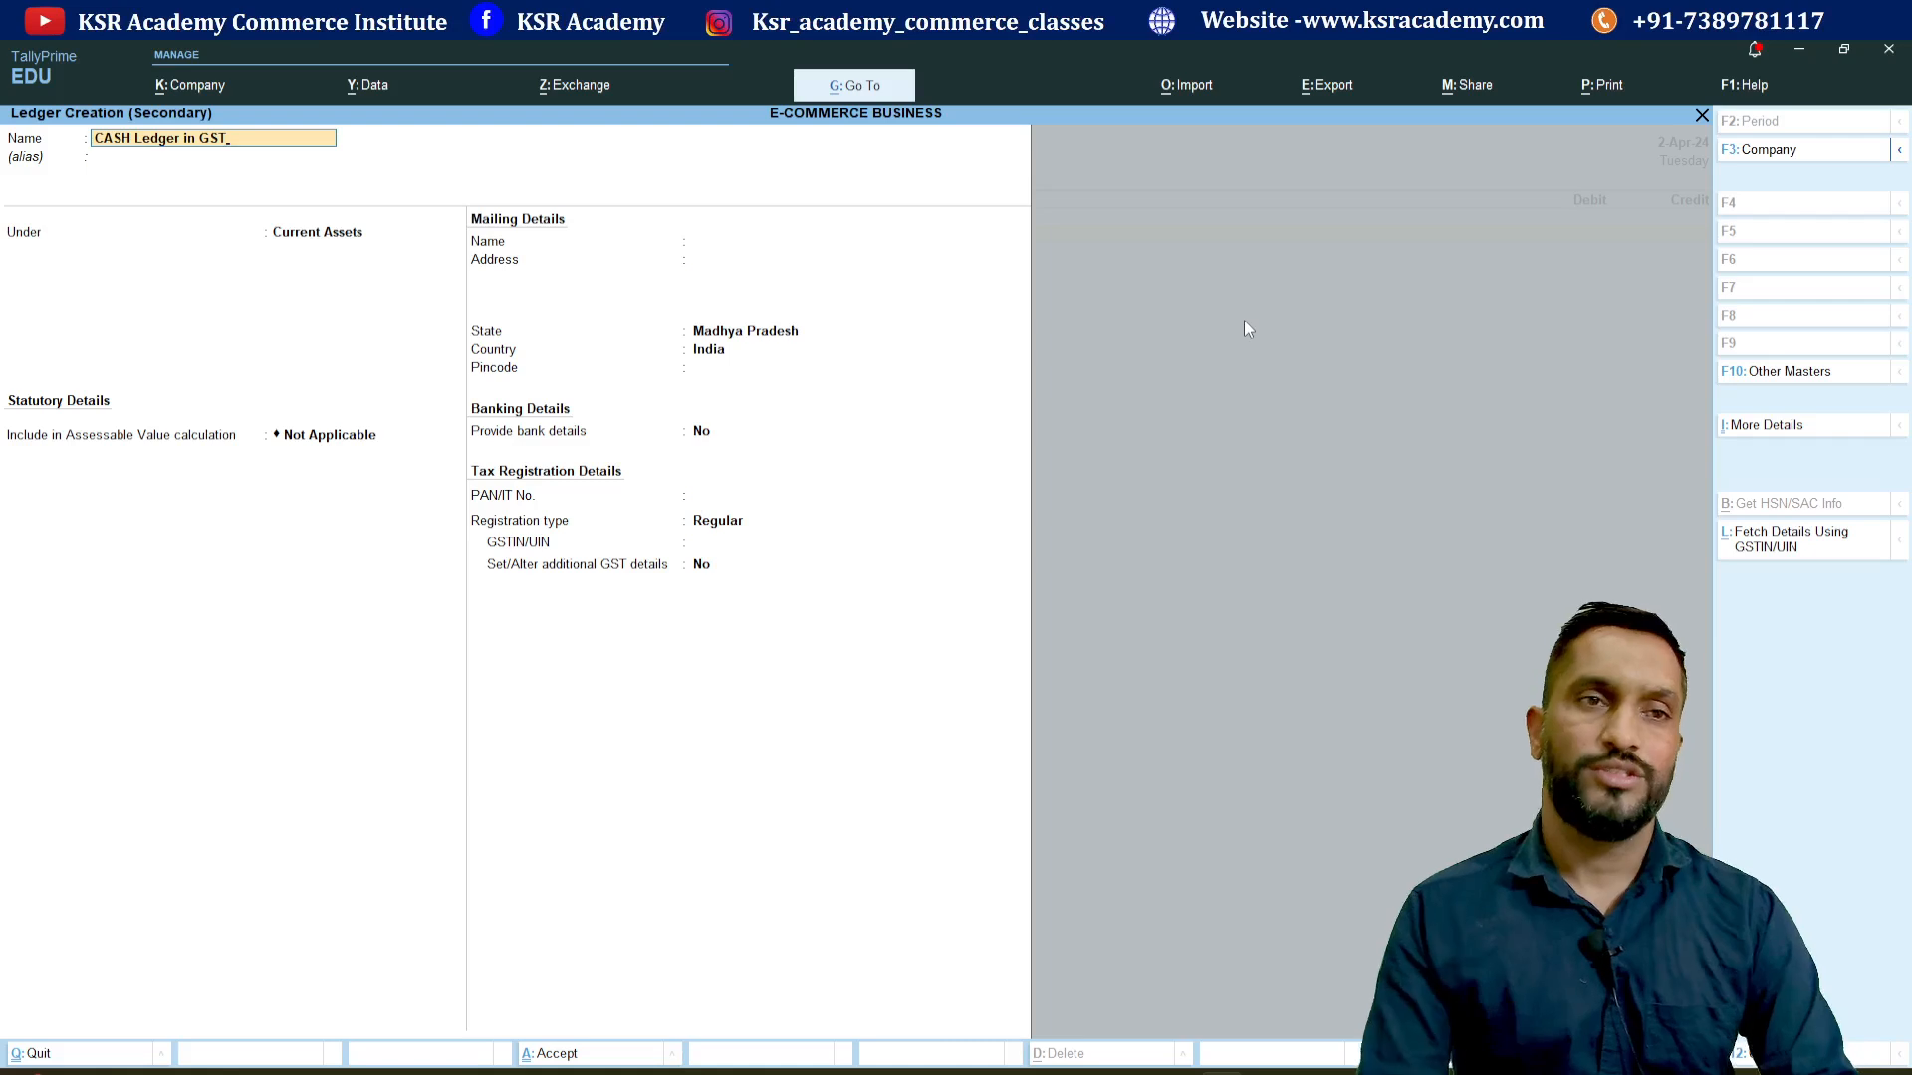
{"action": "key", "text": "Return"}
{"action": "key", "text": "Return"}
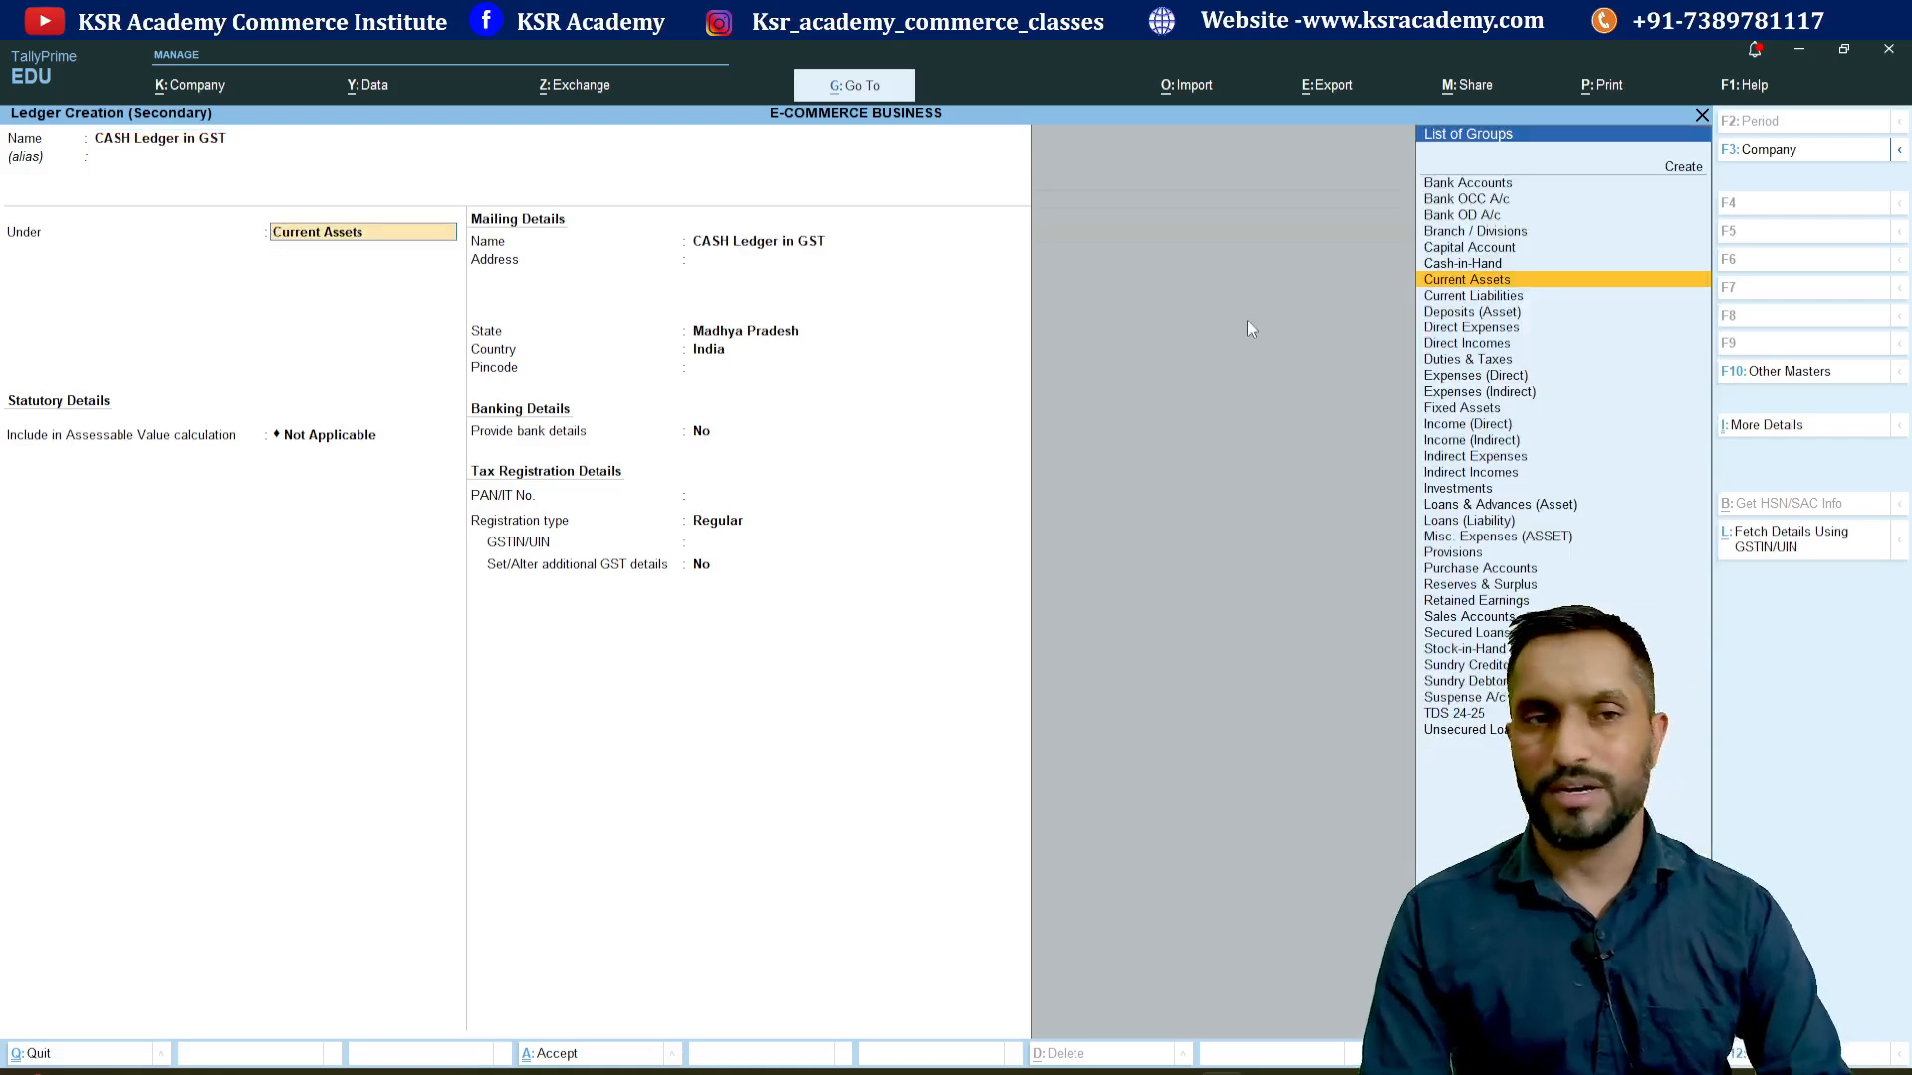
- Keep CASH Ledger in GST under Current Assets, change its registration type from Regular to the next option and save the ledger
{"action": "key", "text": "Return"}
{"action": "key", "text": "Return"}
{"action": "key", "text": "Return"}
{"action": "key", "text": "Return"}
{"action": "key", "text": "Return"}
{"action": "key", "text": "Return"}
{"action": "key", "text": "Return"}
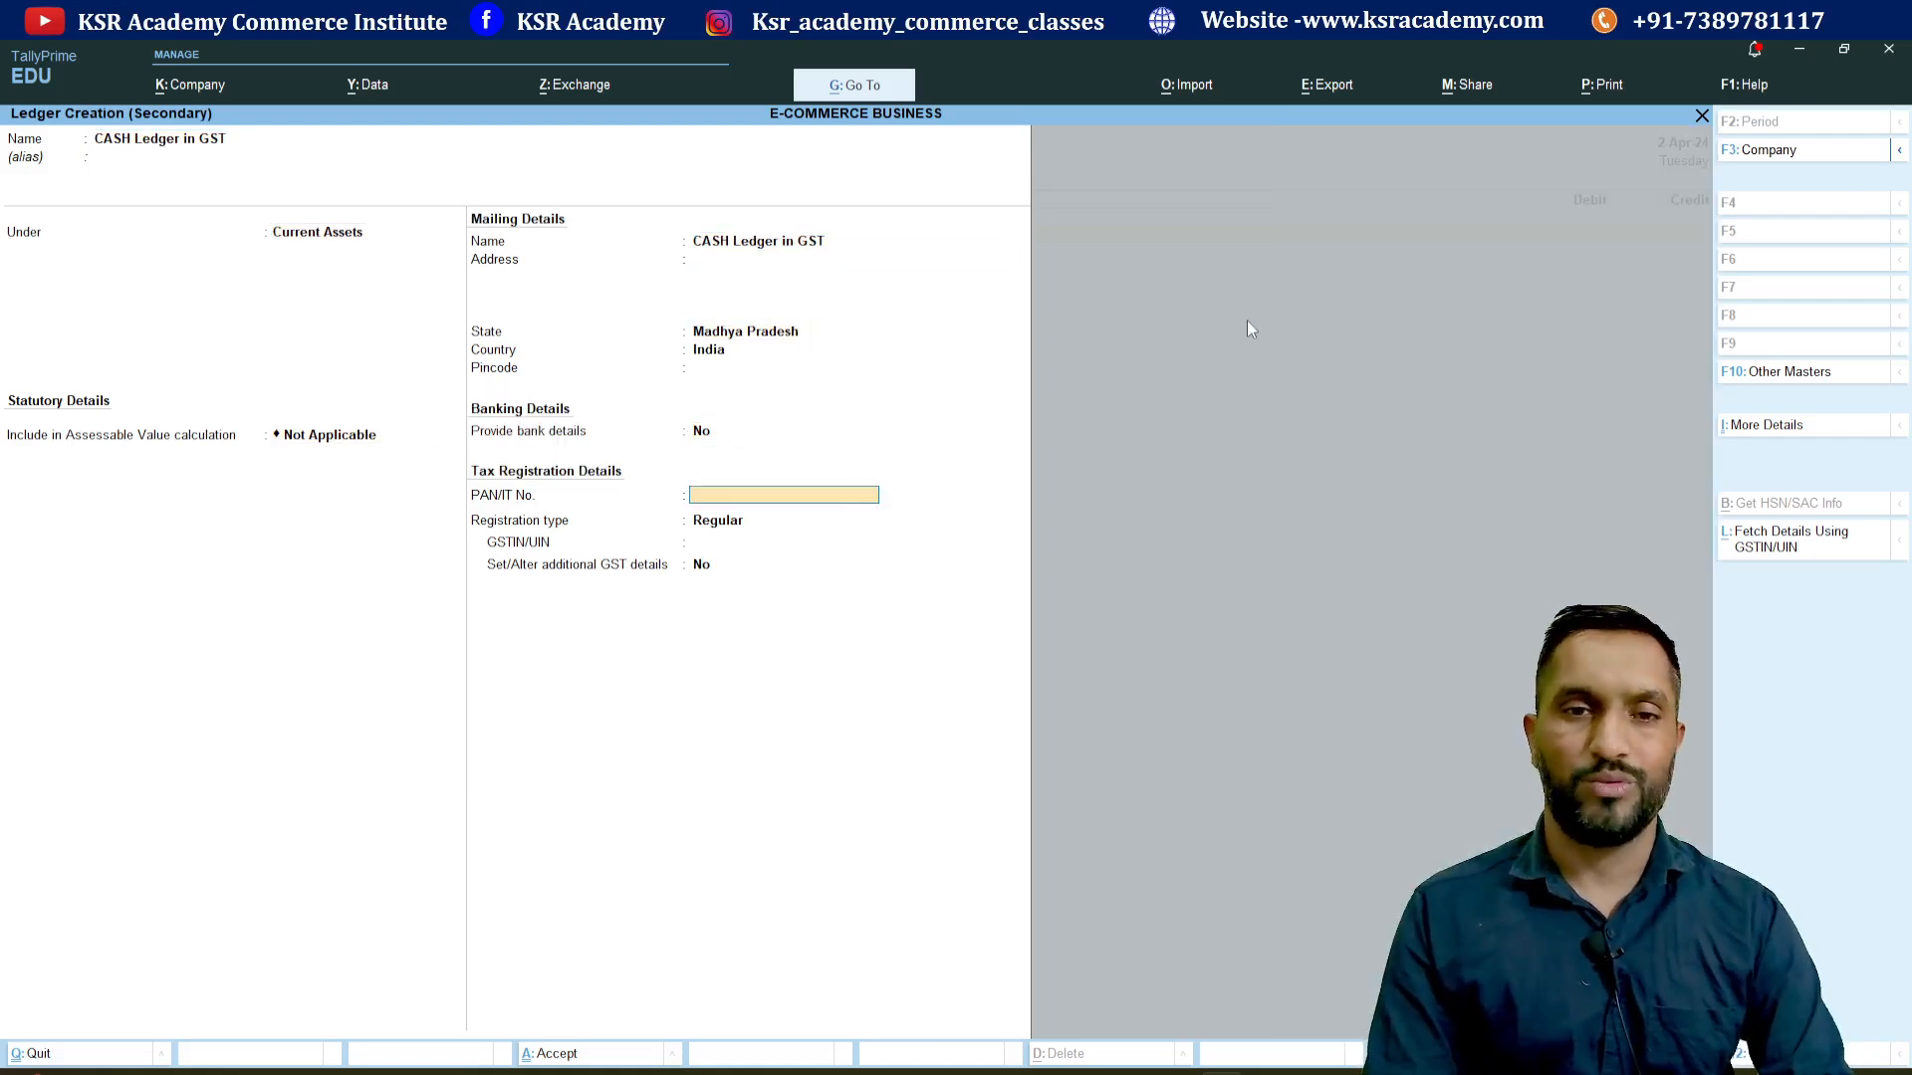
{"action": "key", "text": "Return"}
{"action": "key", "text": "Down"}
{"action": "key", "text": "Return"}
{"action": "key", "text": "Return"}
{"action": "key", "text": "Return"}
{"action": "key", "text": "Return"}
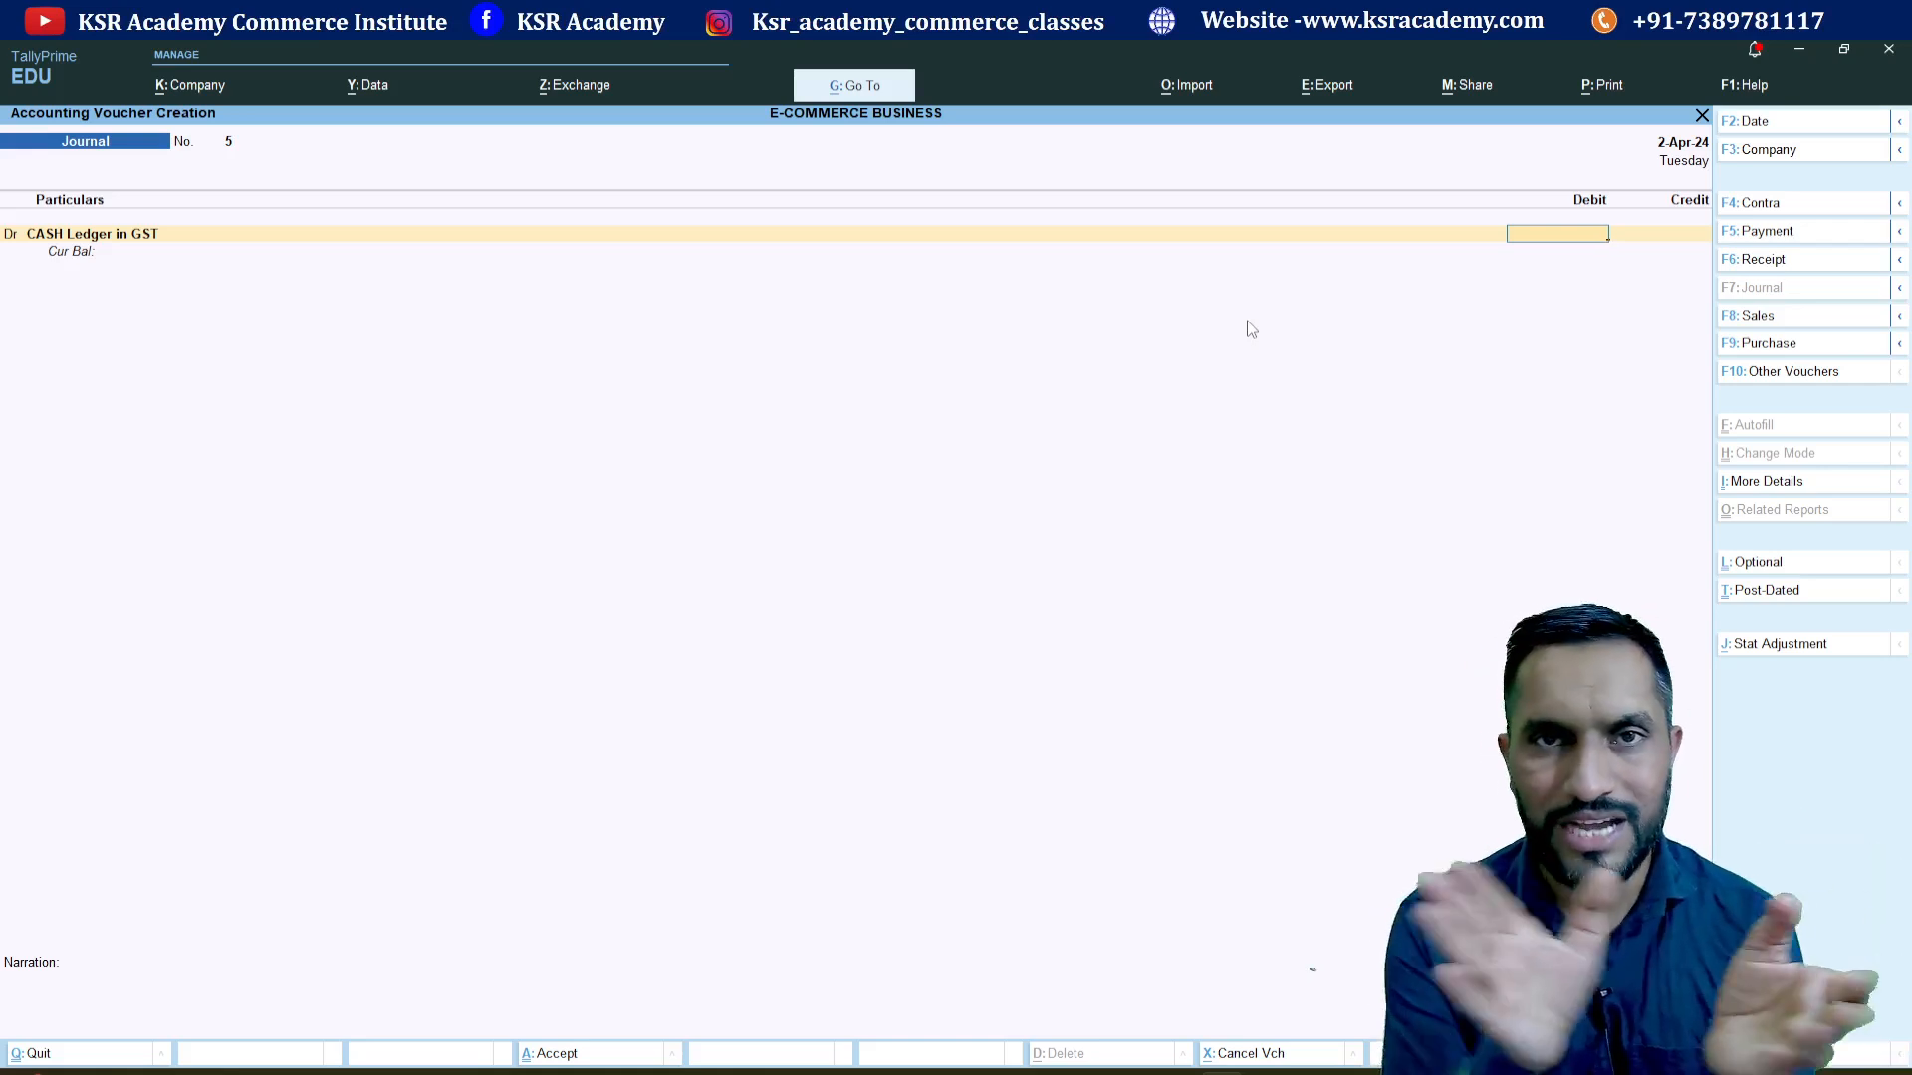
- Debit CASH Ledger in GST with 4.66, credit TCS on IGST with the same amount and save the journal voucher without narration
{"action": "type", "text": "4.66"}
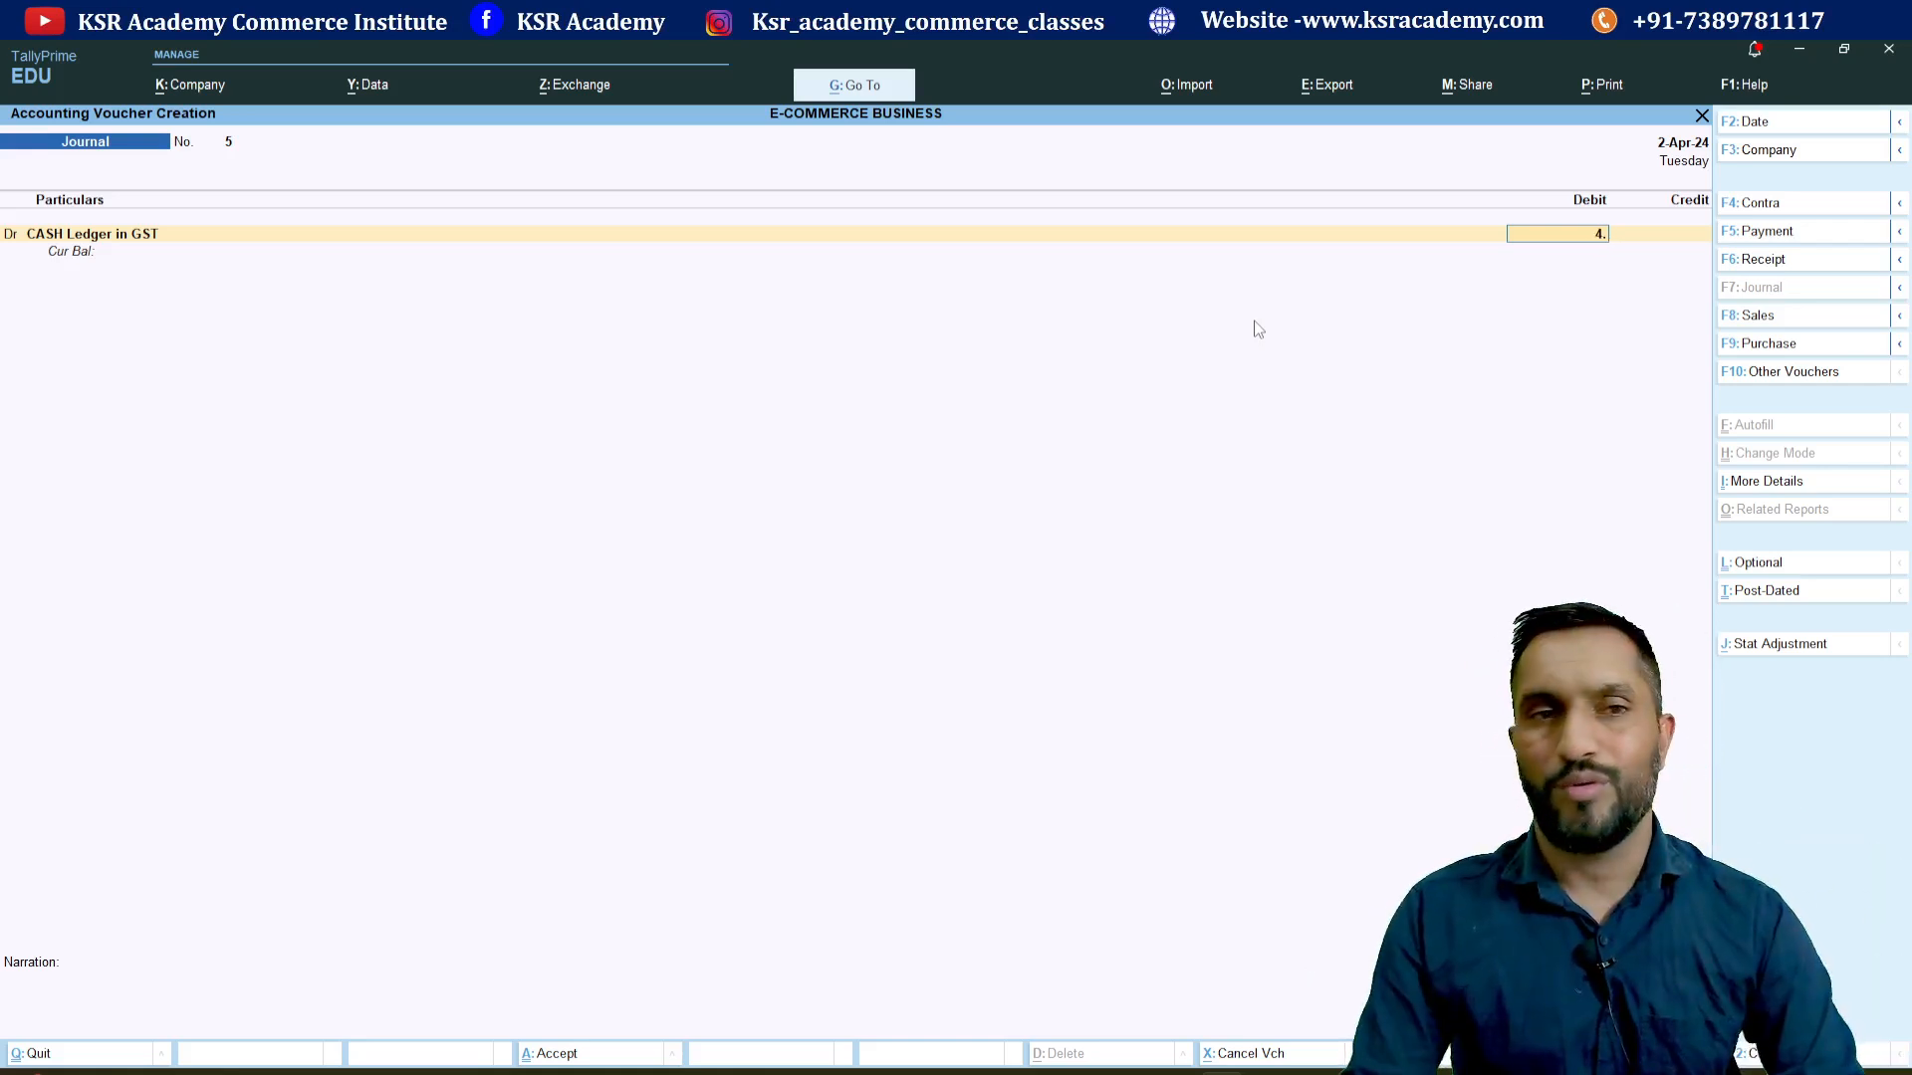
{"action": "key", "text": "Return"}
{"action": "key", "text": "Return"}
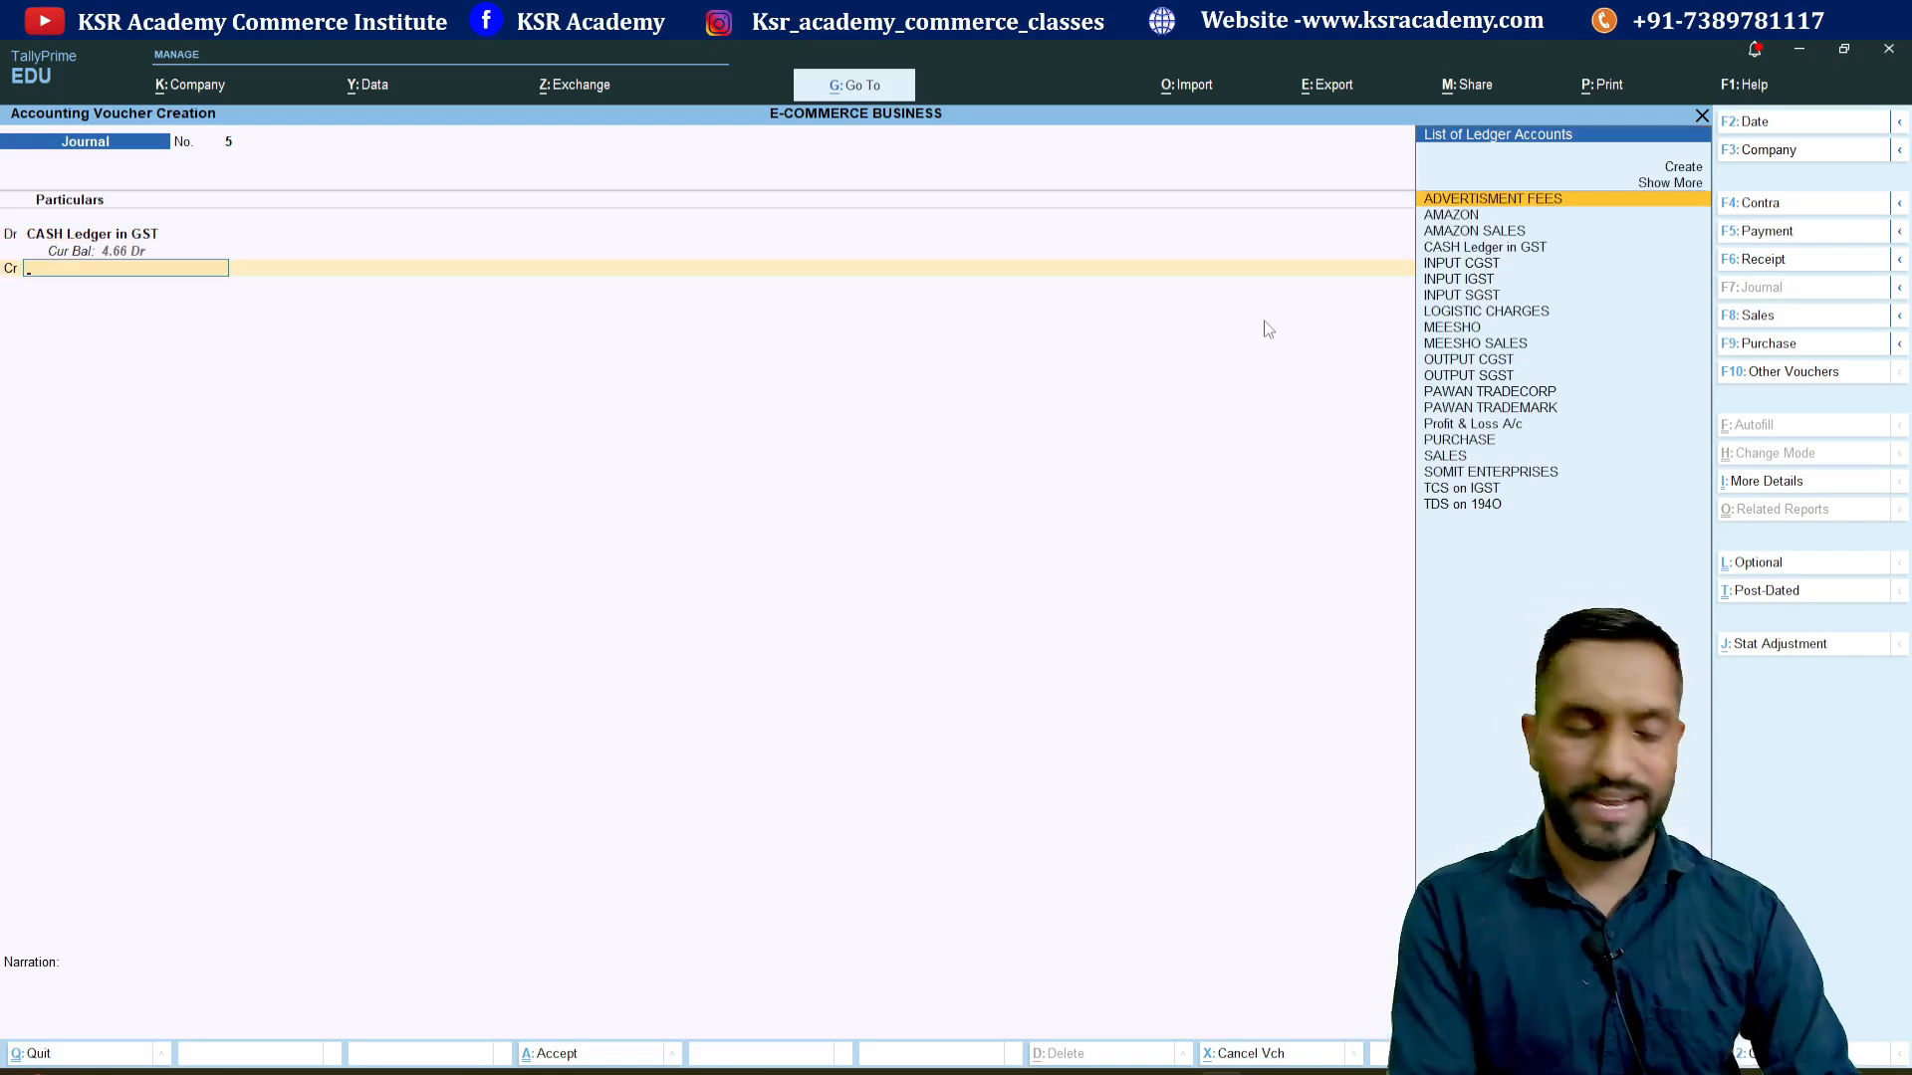
{"action": "type", "text": "Ig"}
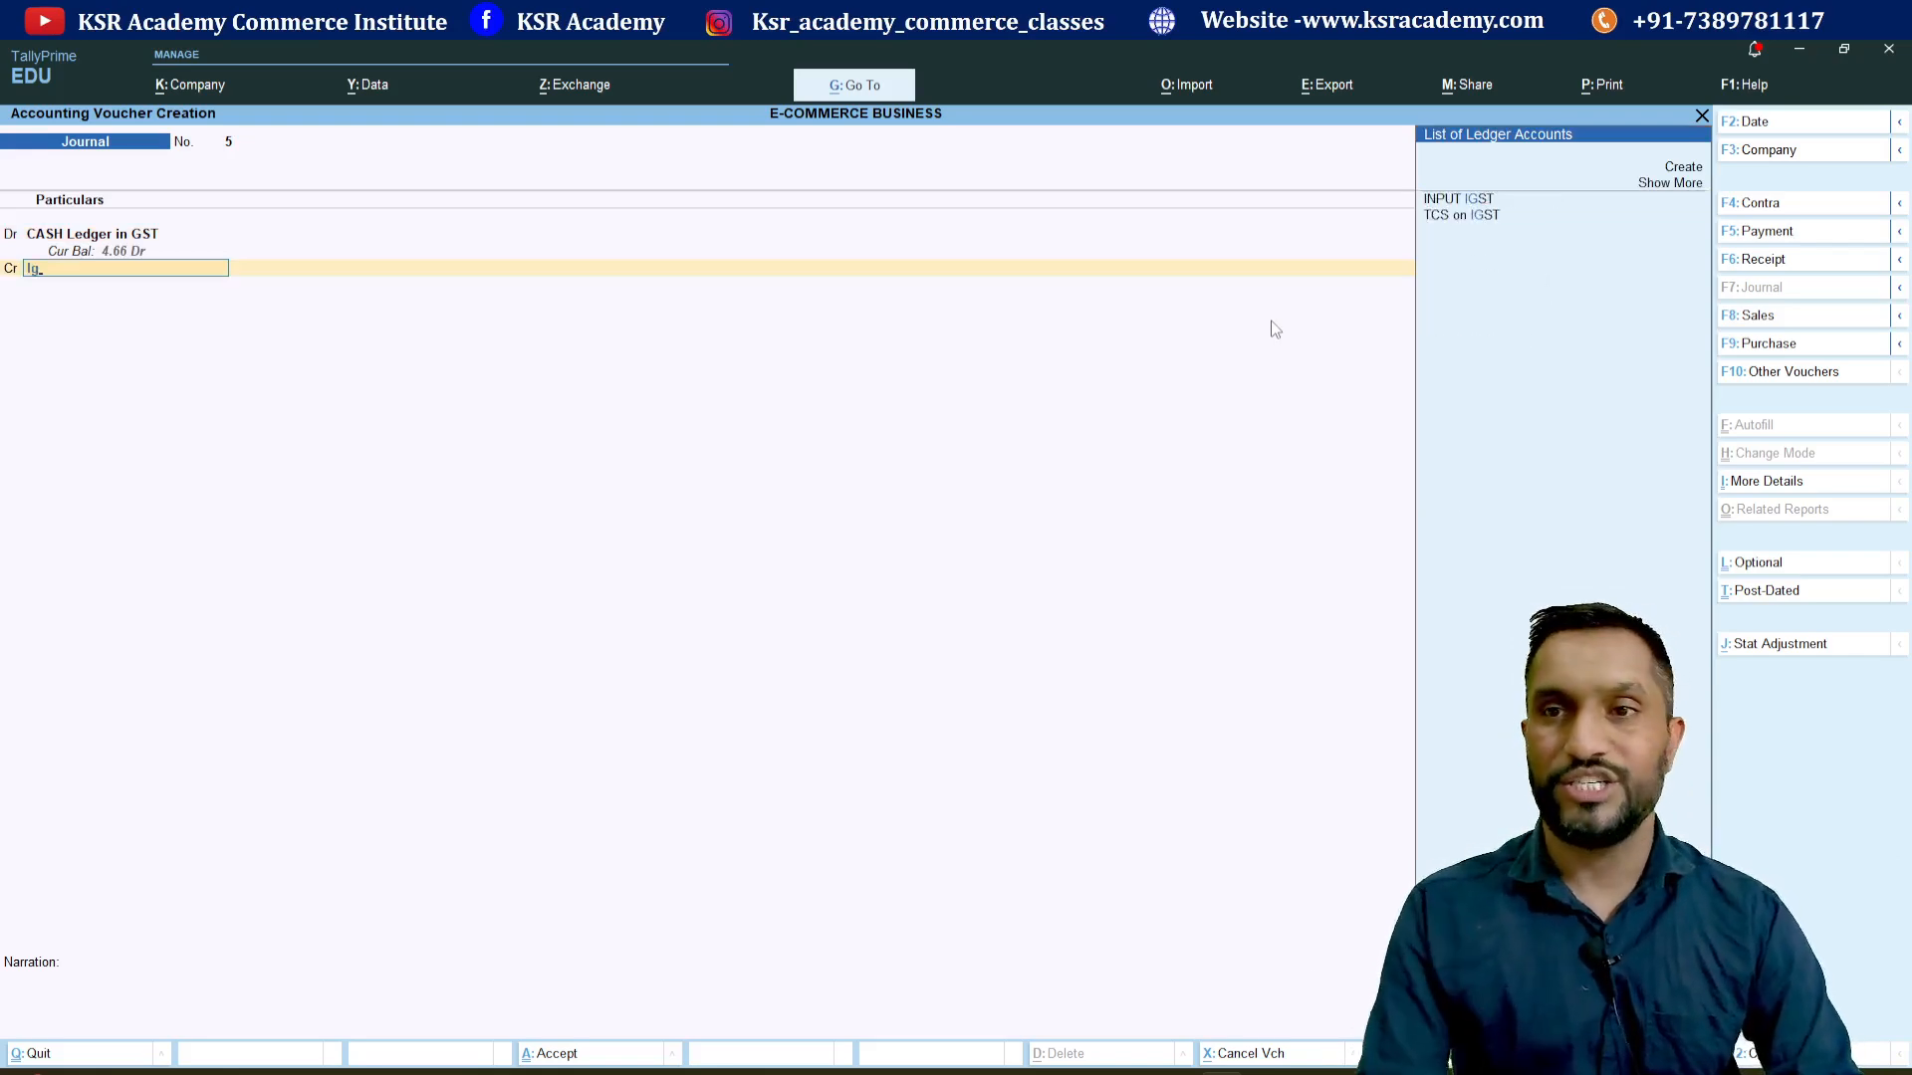
{"action": "key", "text": "Down"}
{"action": "key", "text": "Return"}
{"action": "key", "text": "Return"}
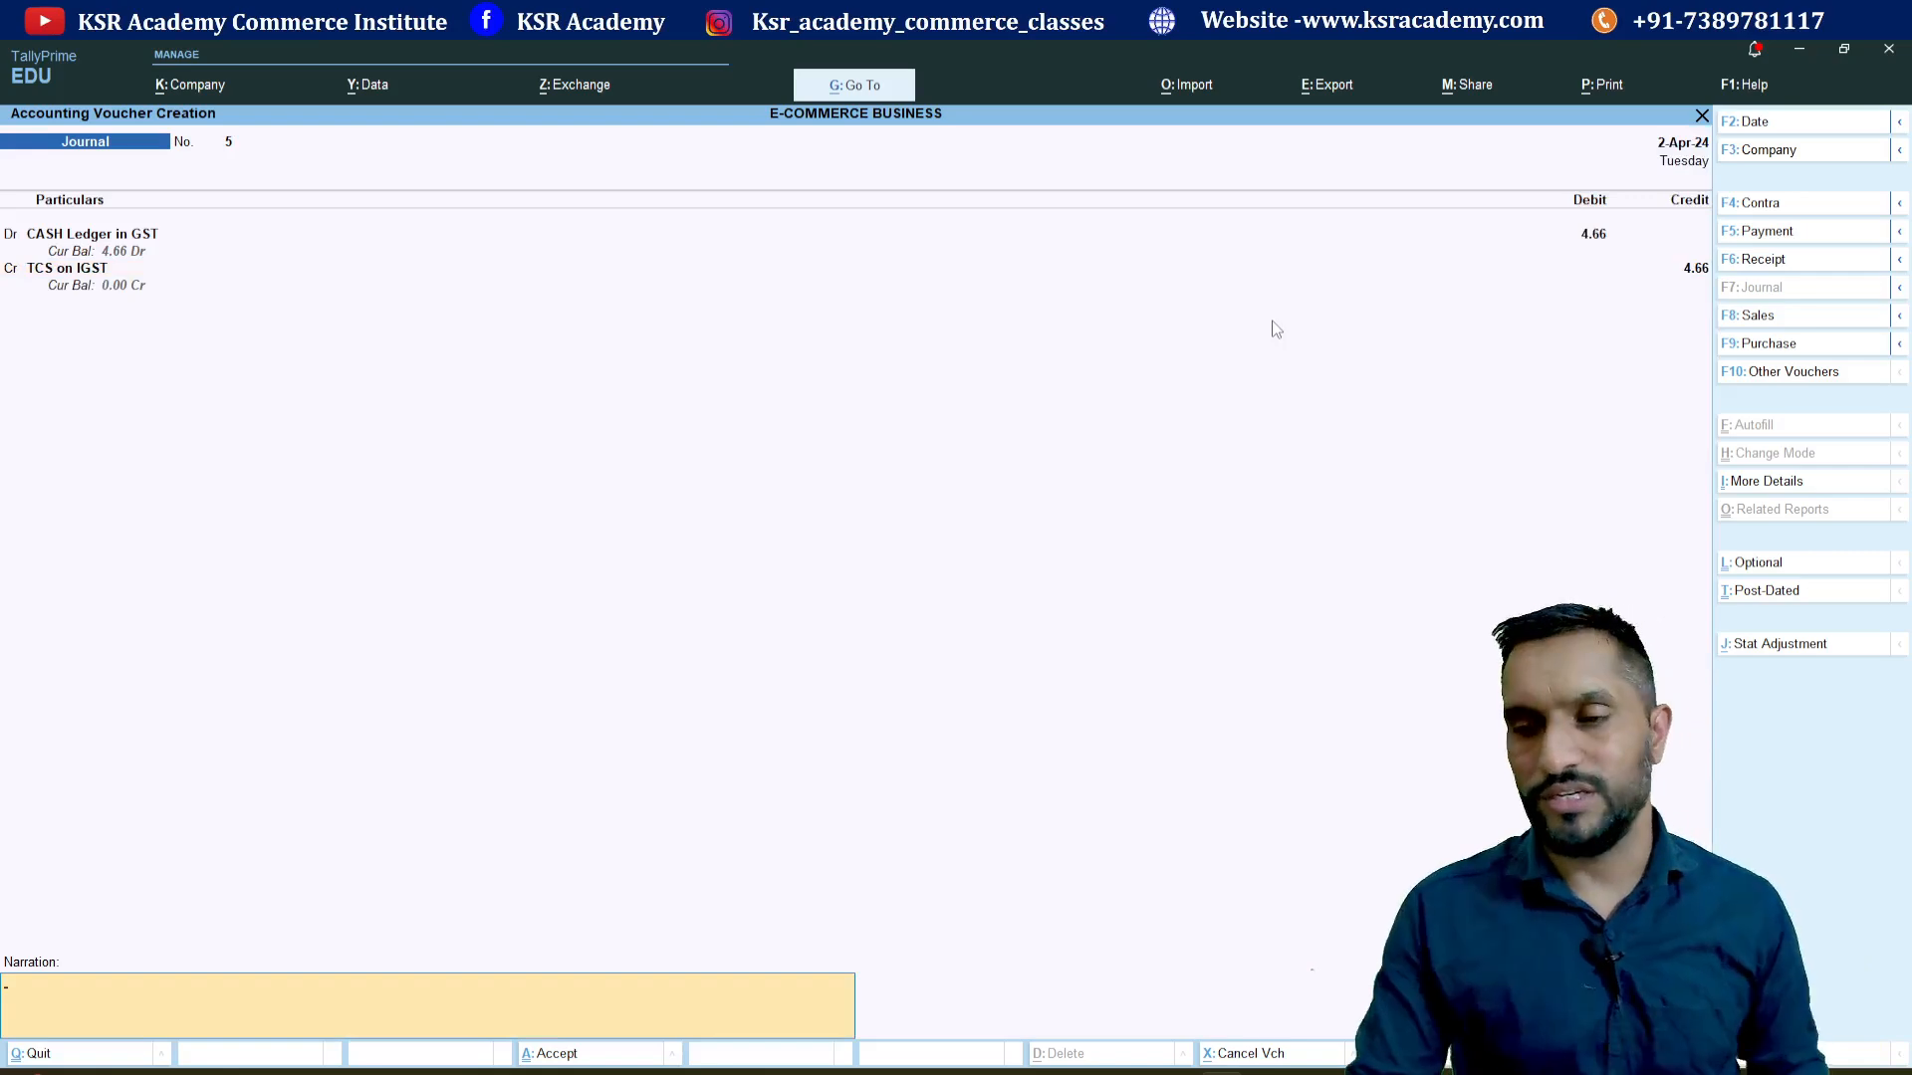
{"action": "key", "text": "Return"}
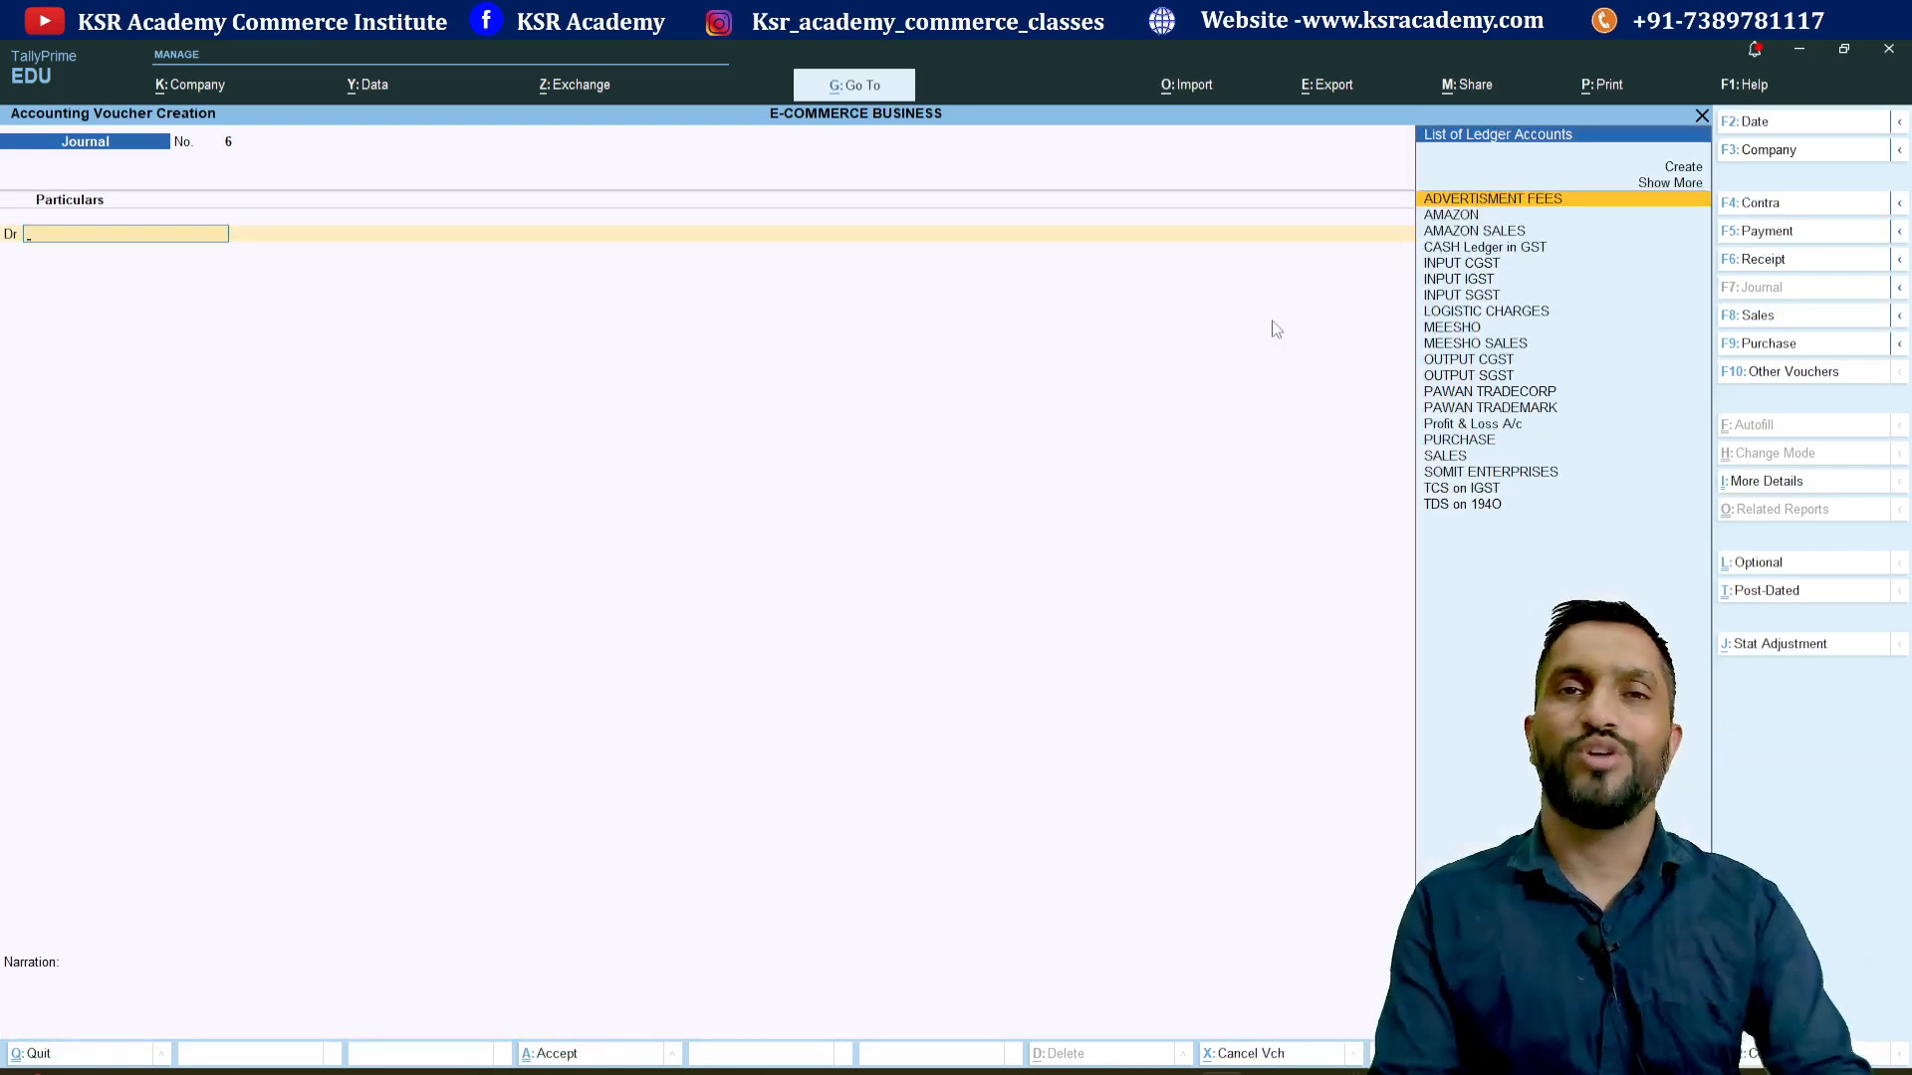